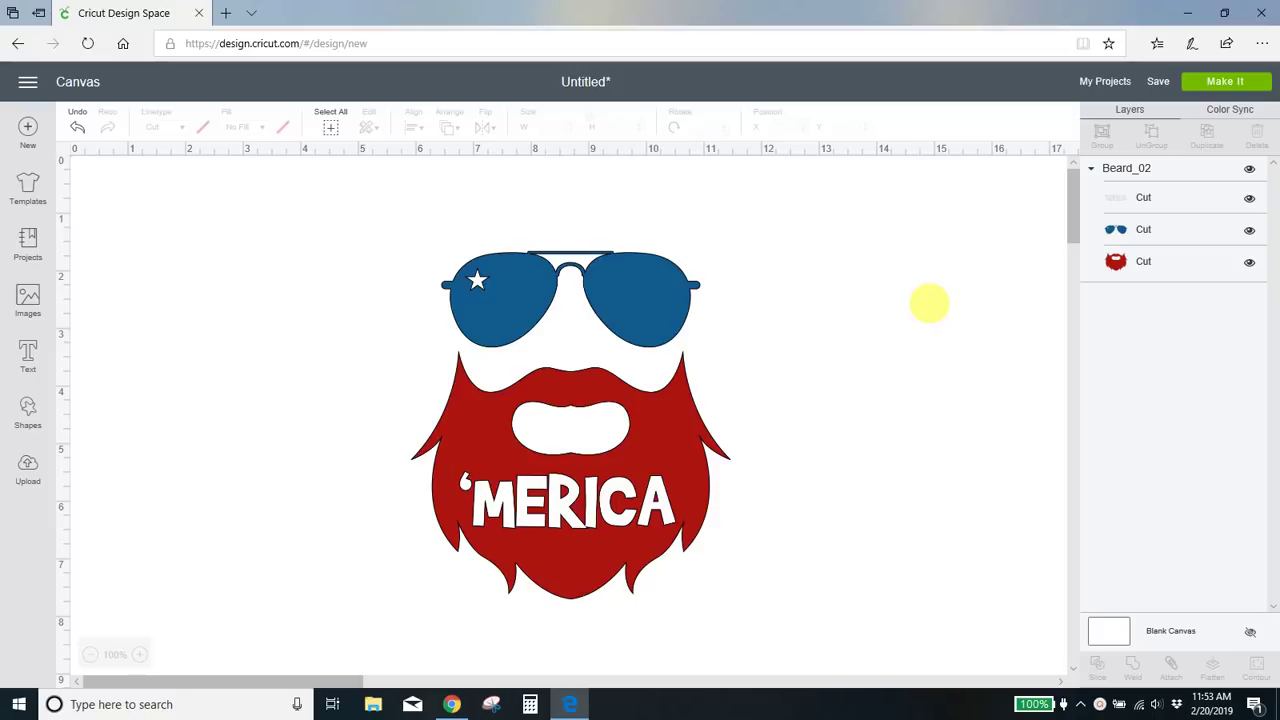
Switch to Chrome showing Google search results for 'inkscape'.
key(alt+Tab)
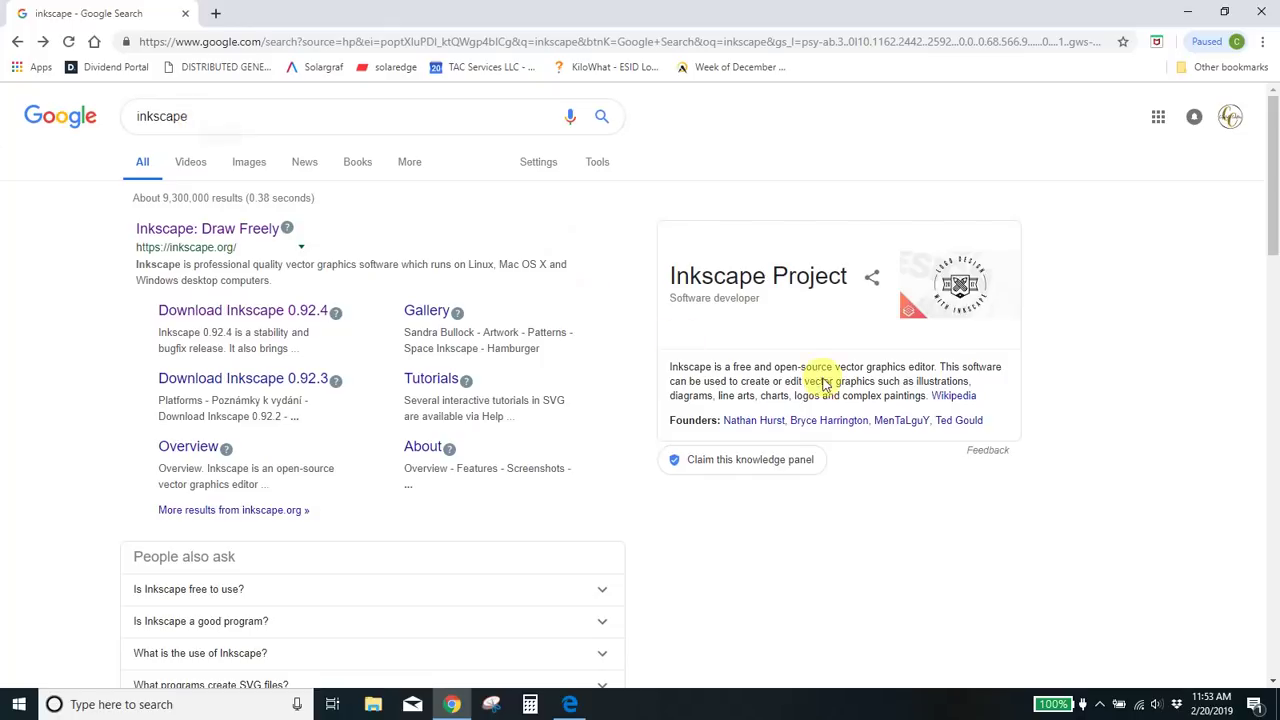
Open the inkscape.org download page for 0.92.4, then return to the Cricut beard design.
click(190, 230)
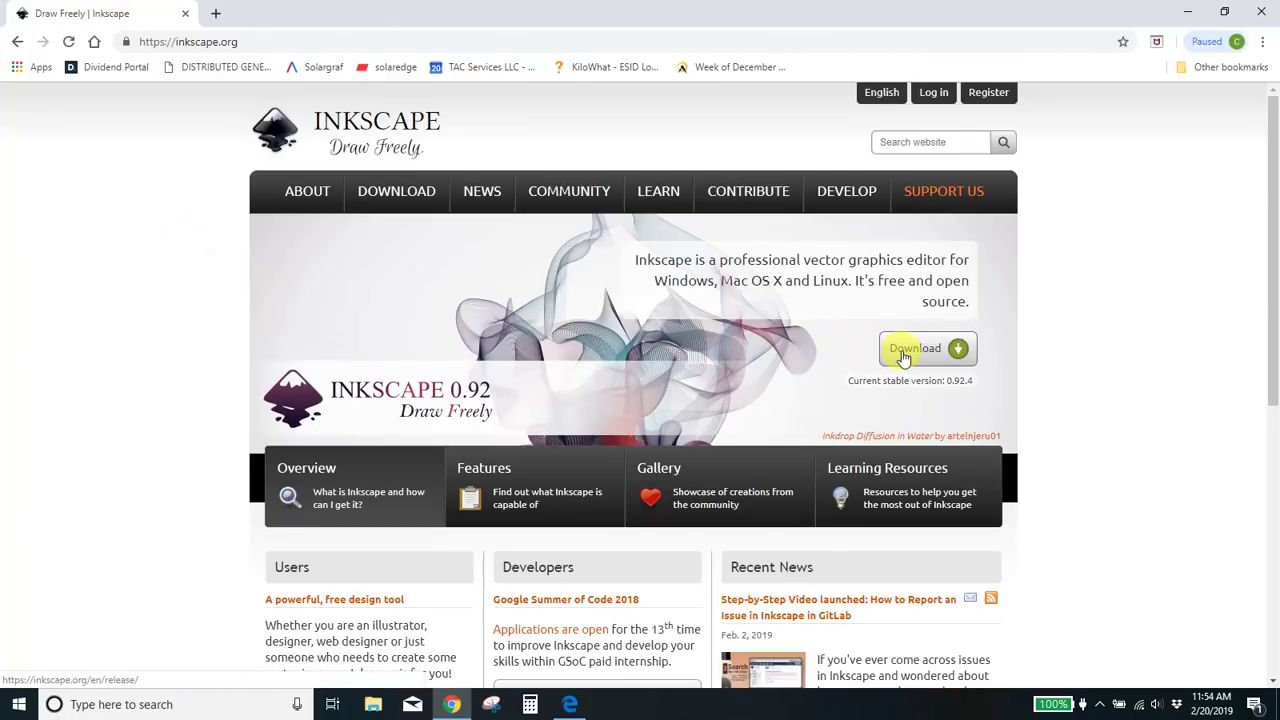
click(903, 358)
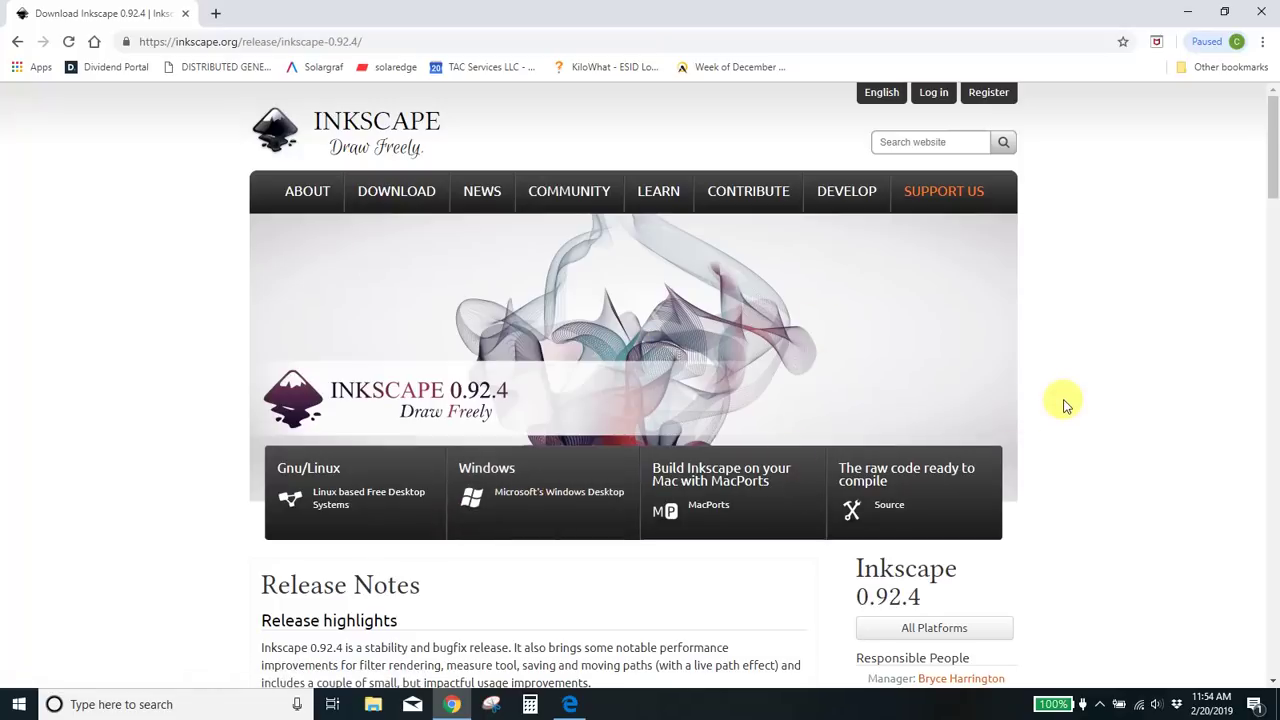
click(569, 704)
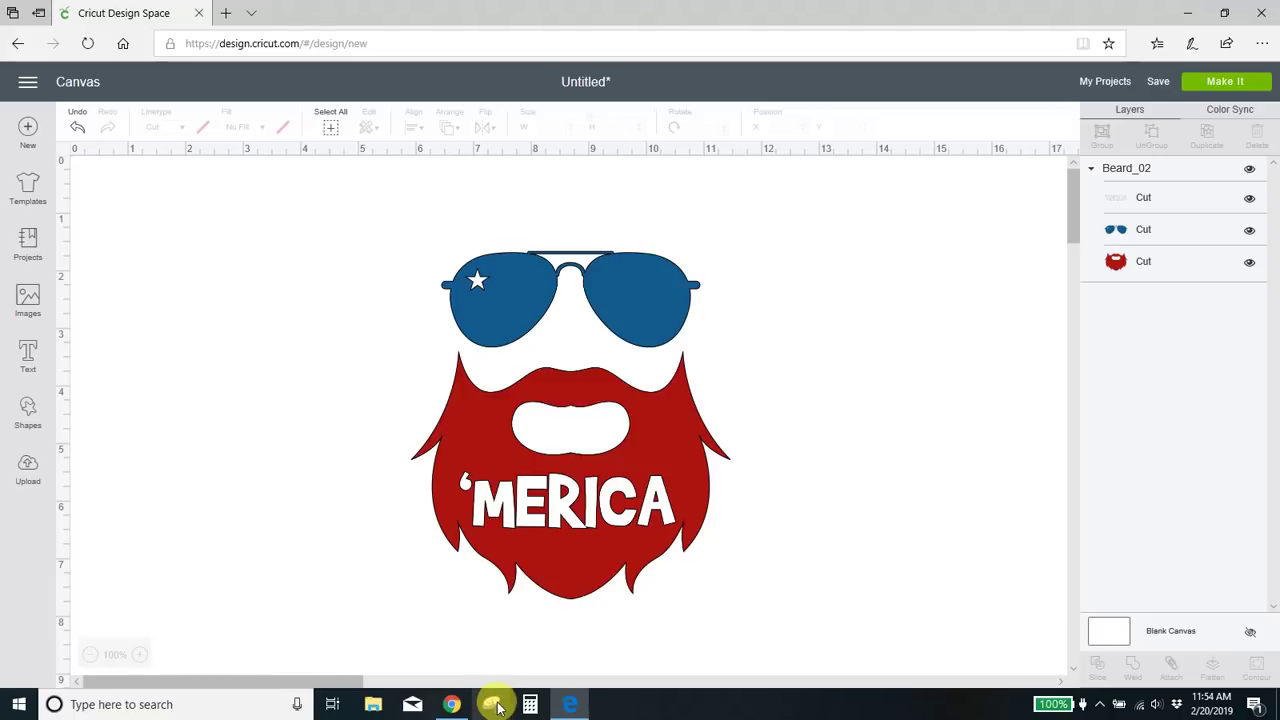
Launch Snipping Tool and capture the area around the 'MERICA beard design.
click(128, 705)
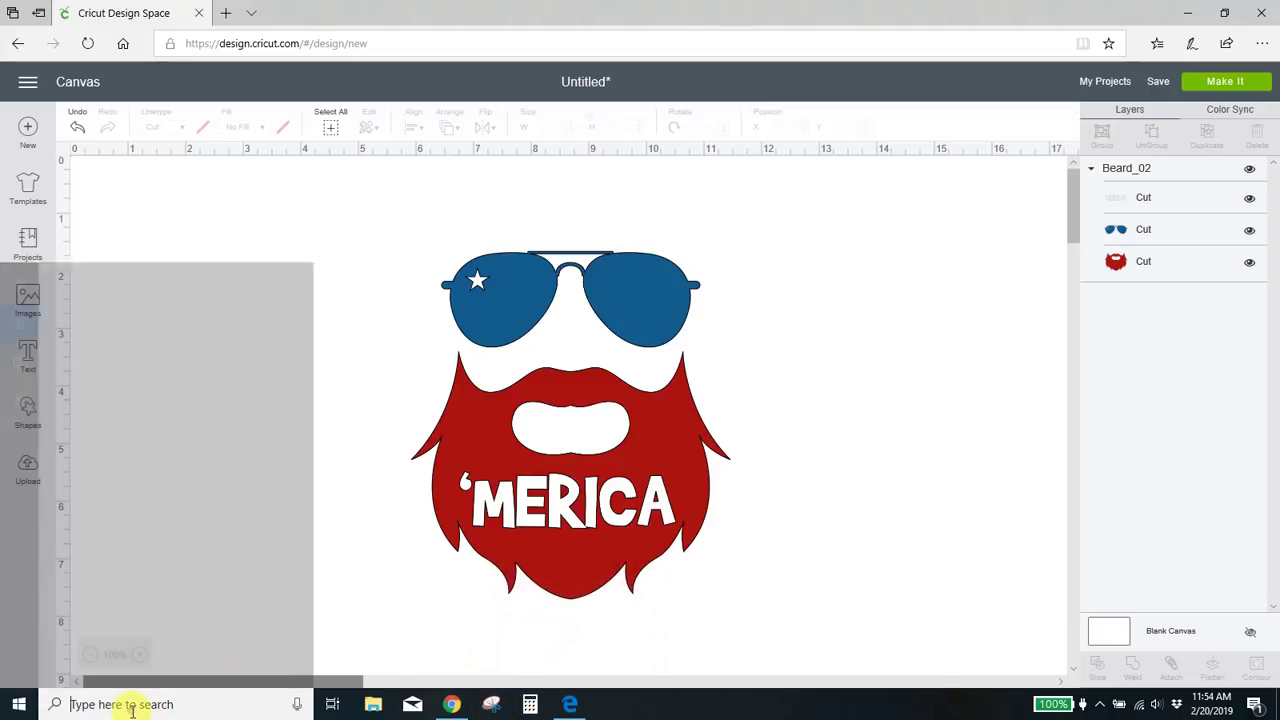
text(snip)
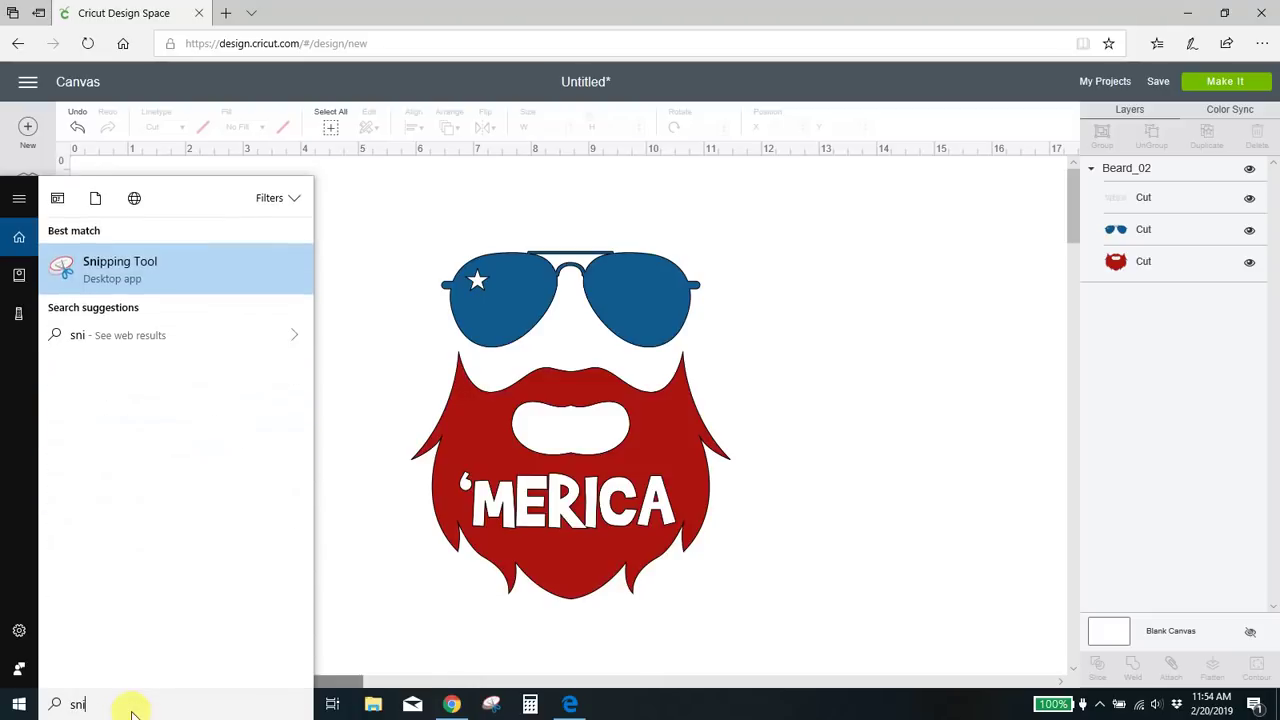
click(120, 268)
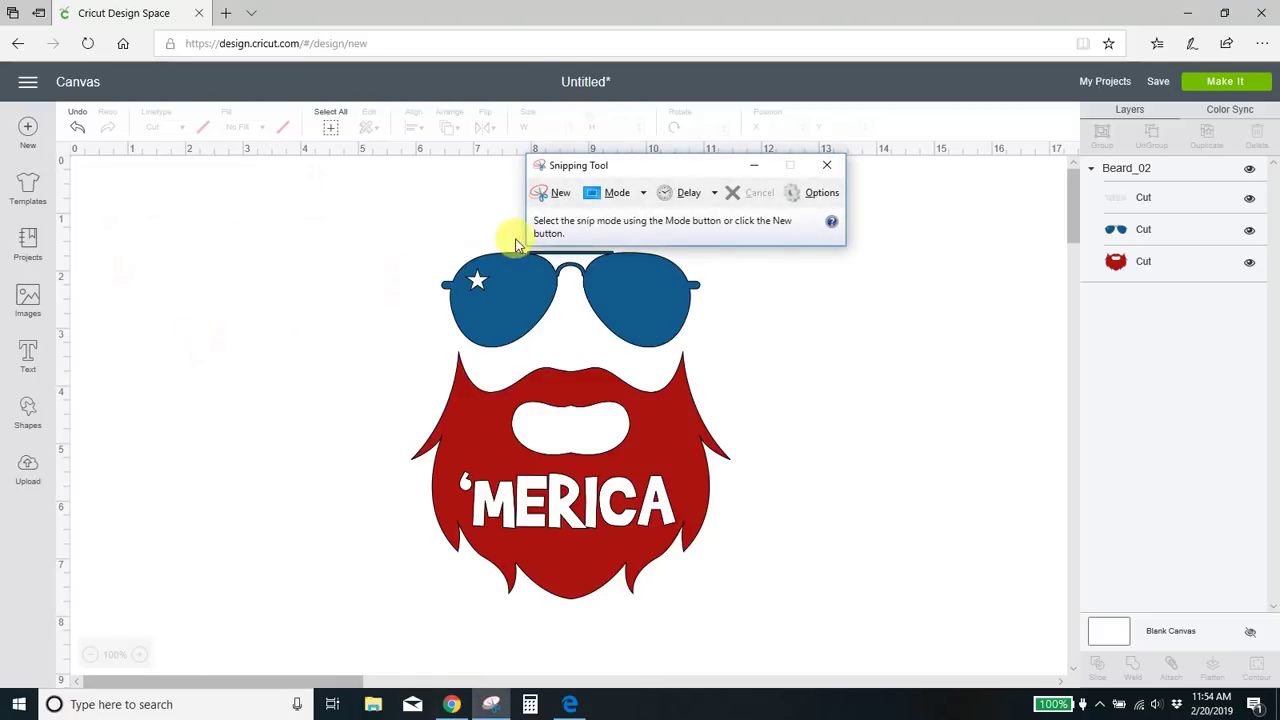
click(560, 197)
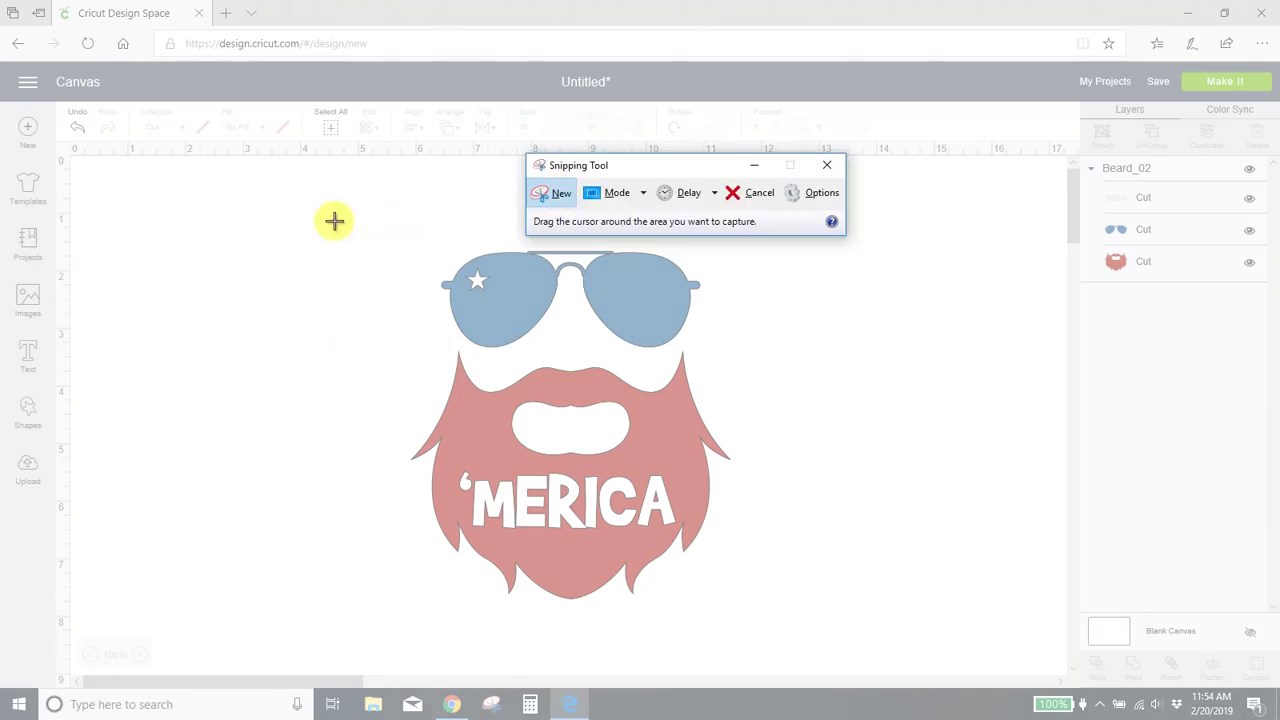
mouse_move(334, 220)
mouse_down()
mouse_move(724, 221)
mouse_move(769, 330)
mouse_move(781, 638)
mouse_up()
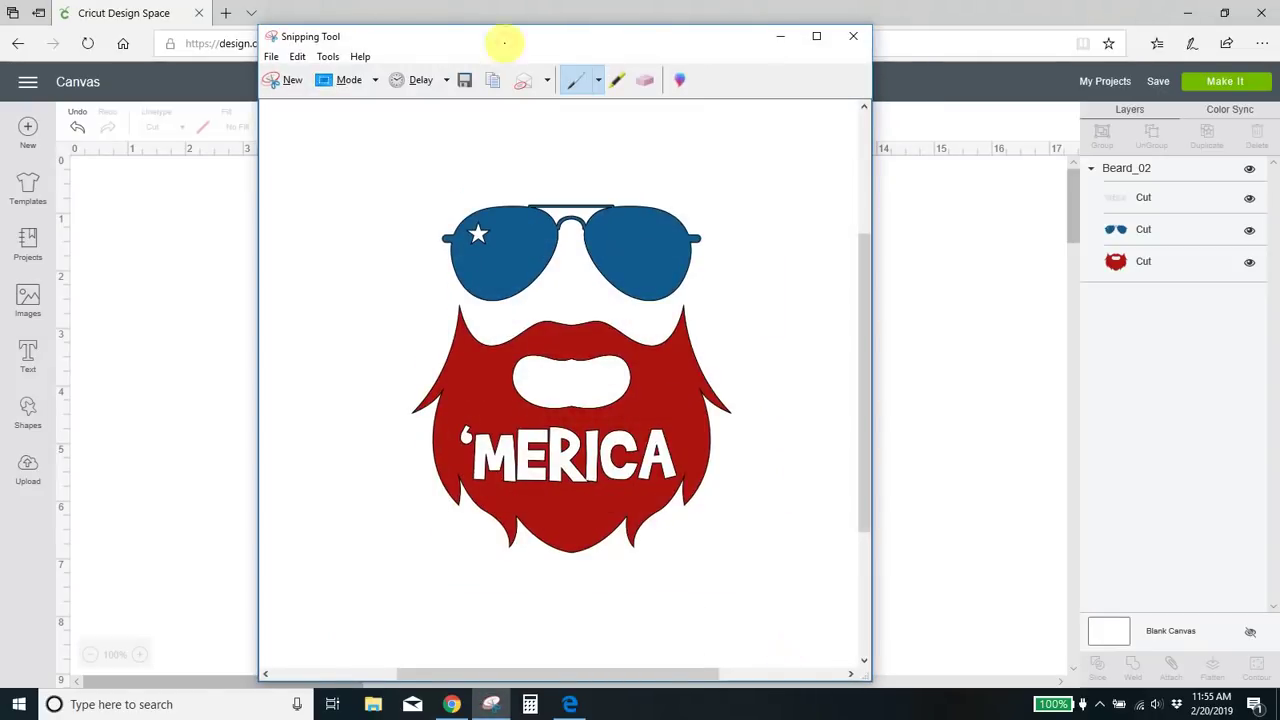
Save the snip as a PNG on the Desktop and close Snipping Tool without re-saving.
click(272, 57)
click(298, 97)
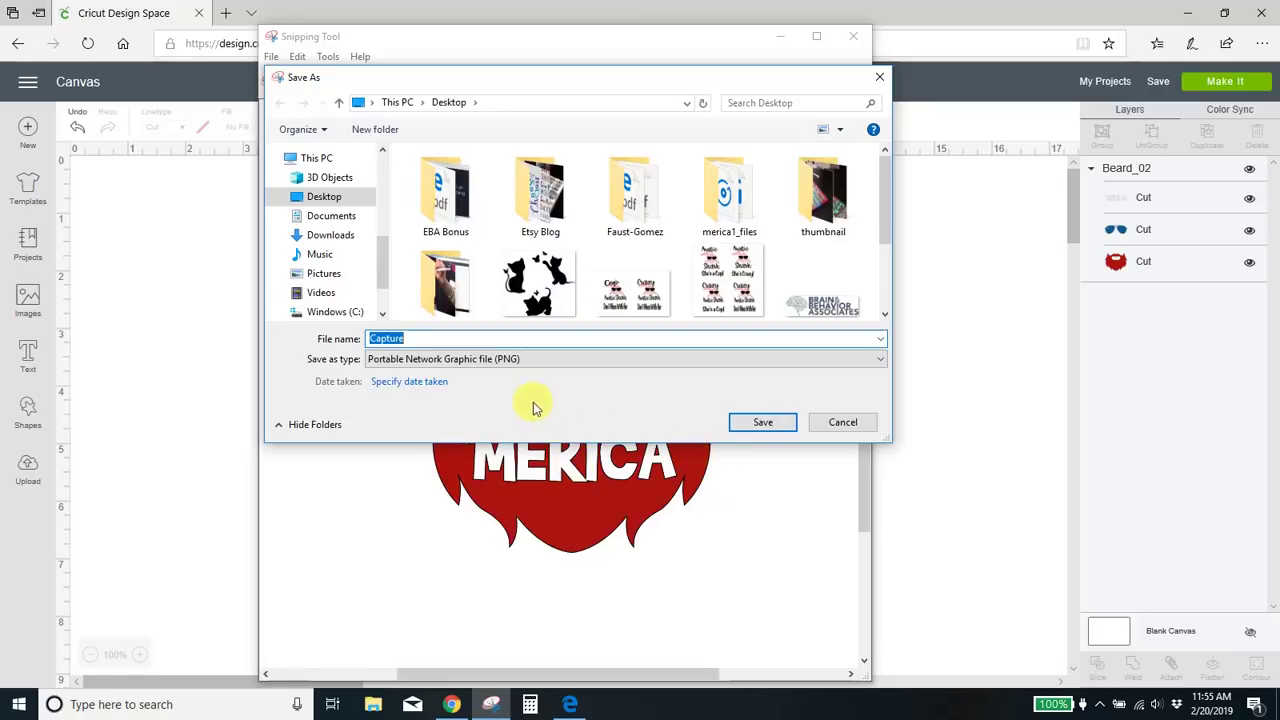
click(843, 422)
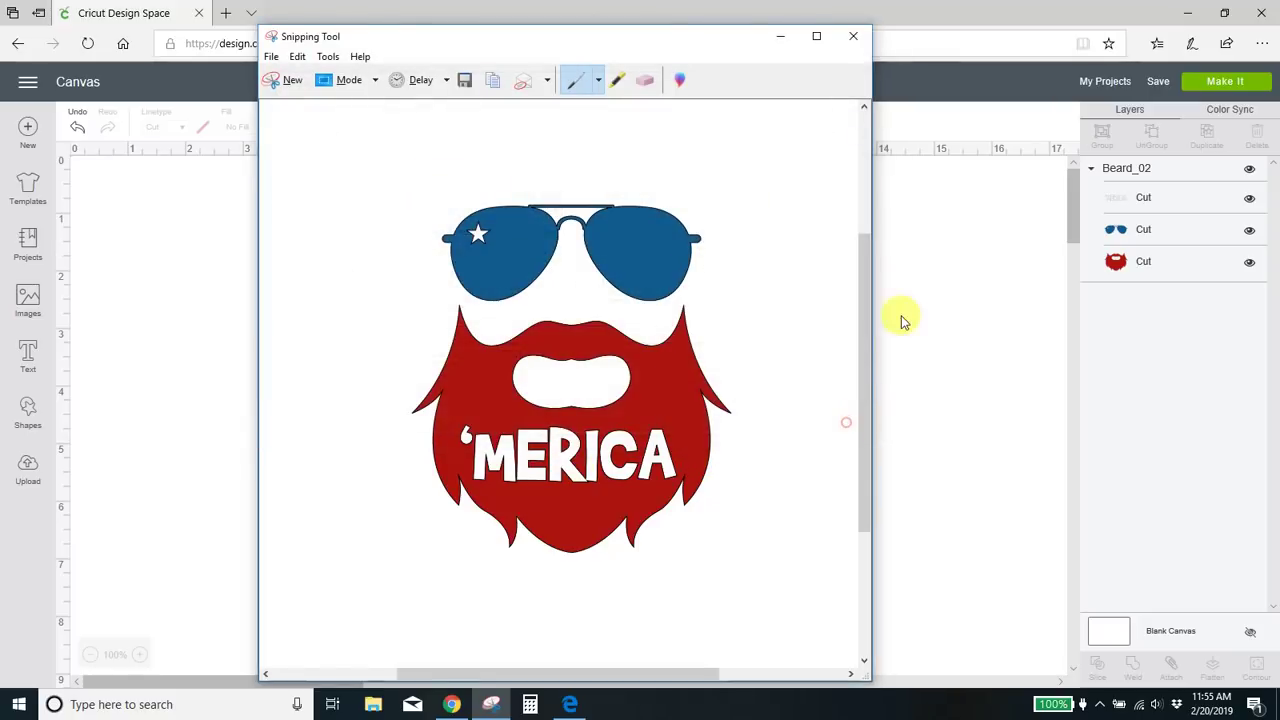
click(853, 36)
click(631, 374)
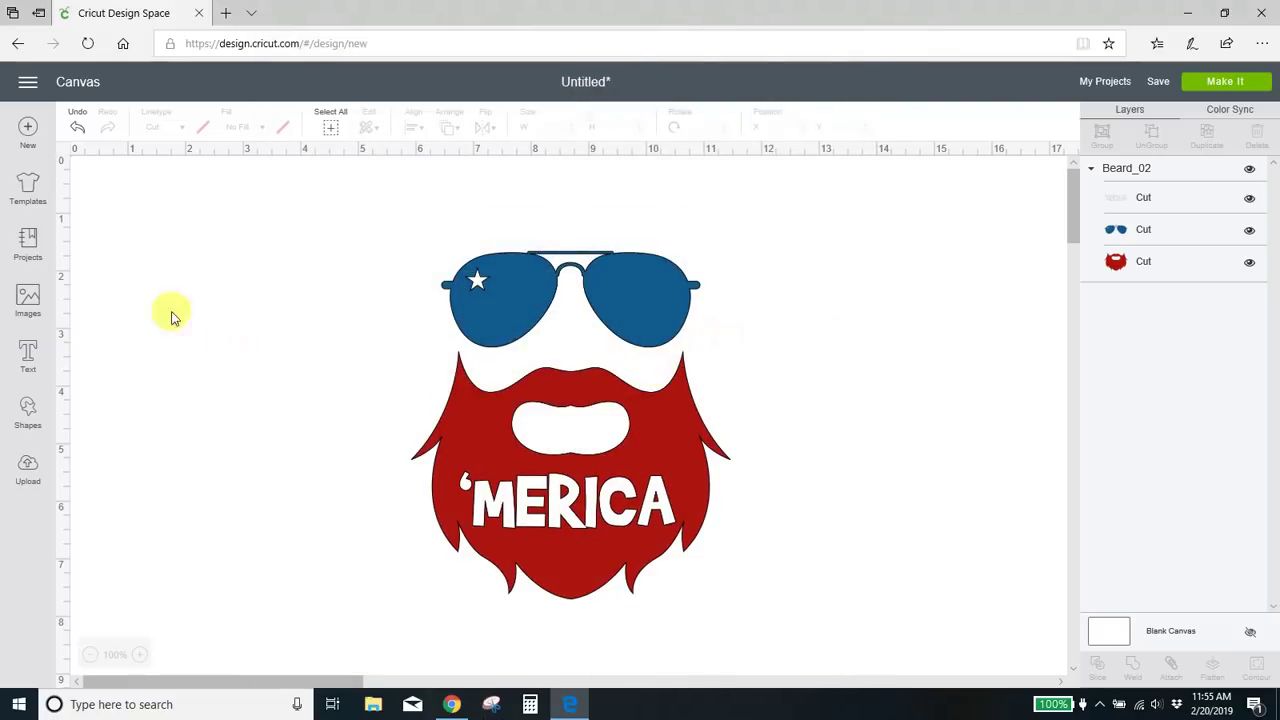
Cycle the Cricut canvas grid on, to a coarser grid, then back off.
click(65, 155)
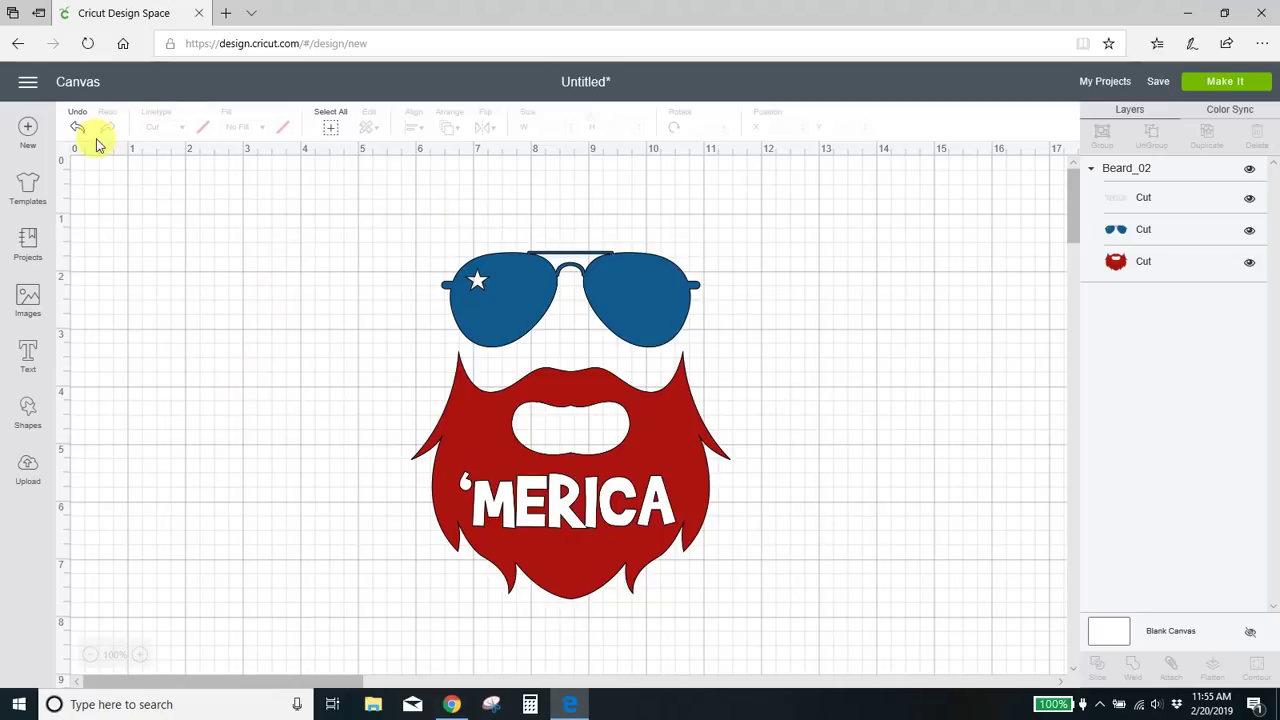
click(63, 155)
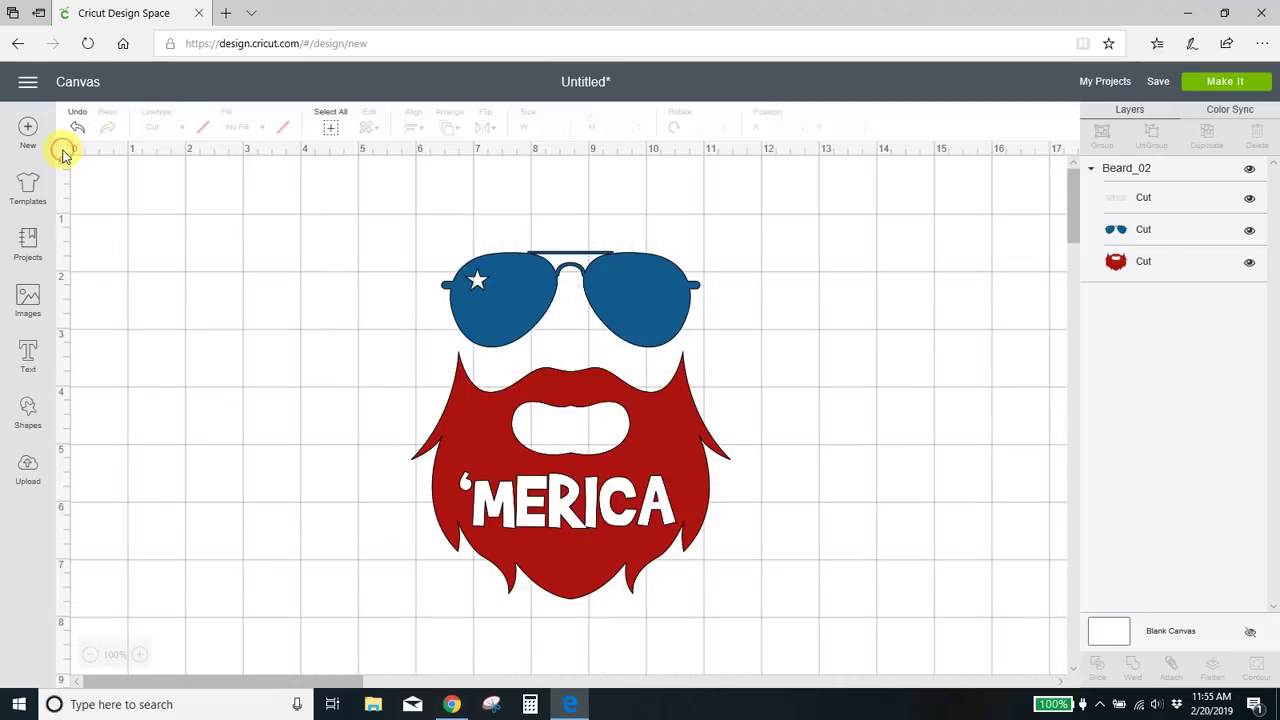
click(63, 155)
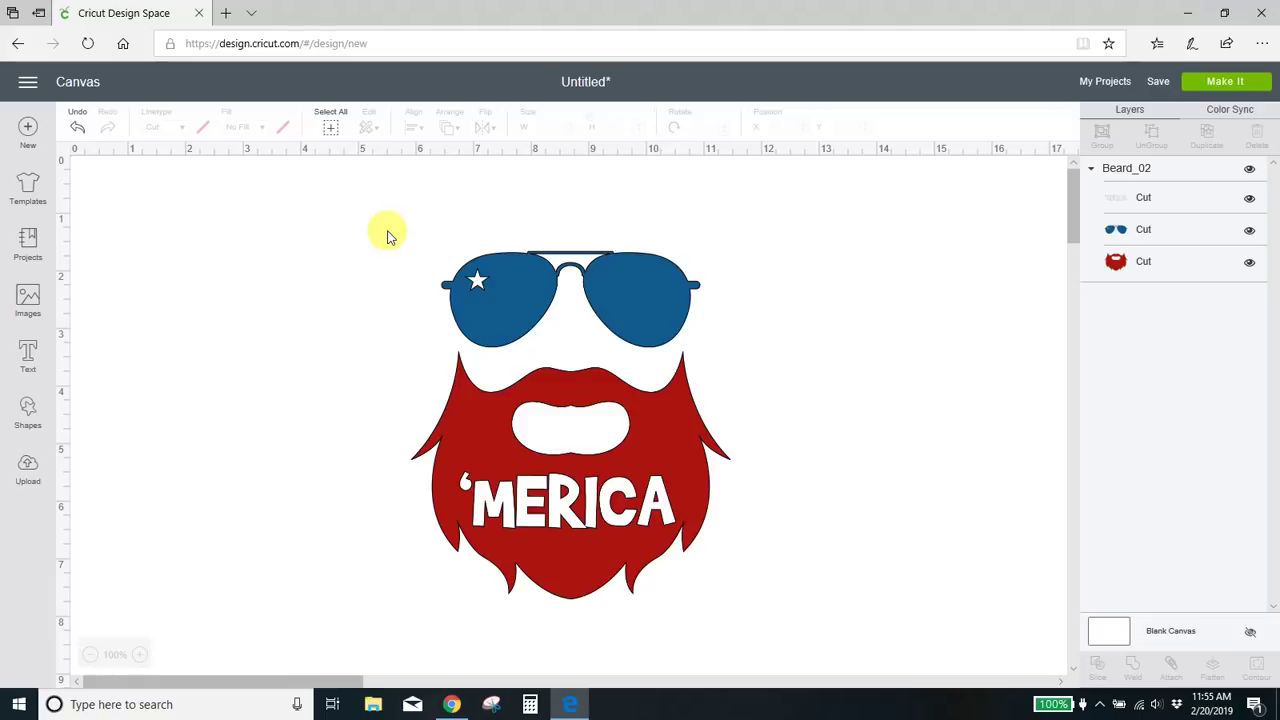
Minimize the Cricut and Chrome browser windows to reveal the desktop.
click(508, 422)
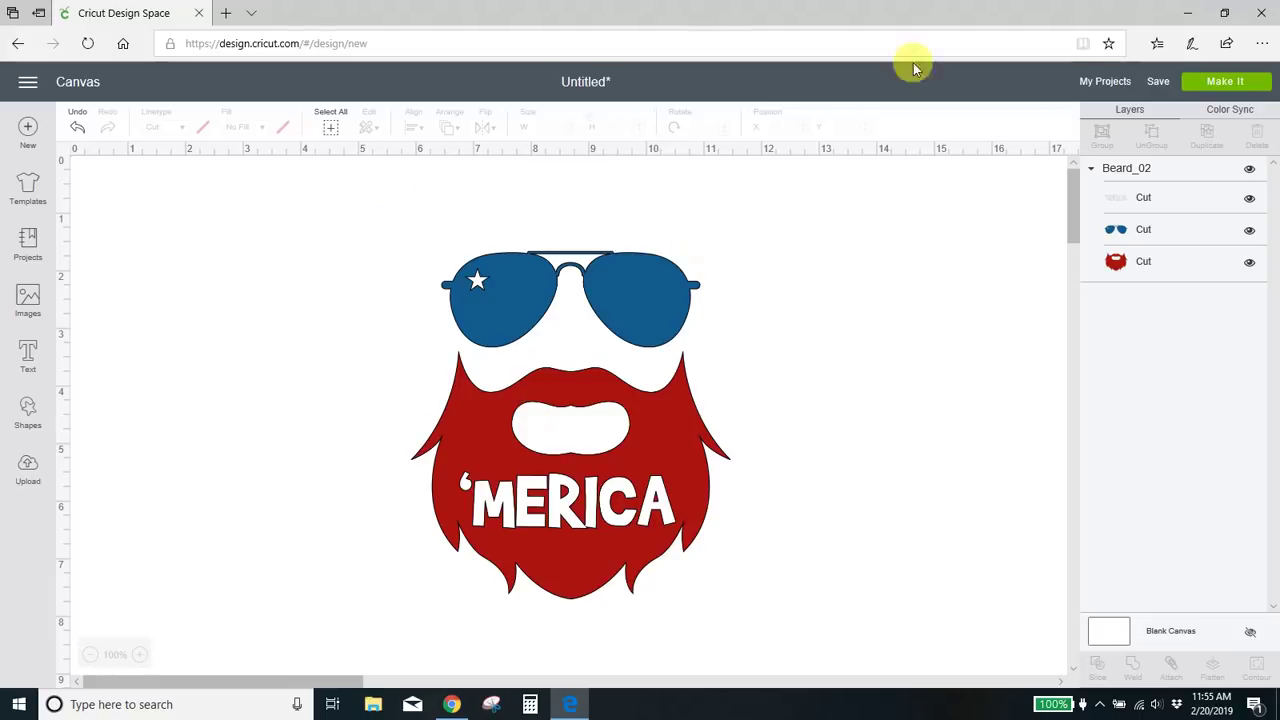
click(1190, 10)
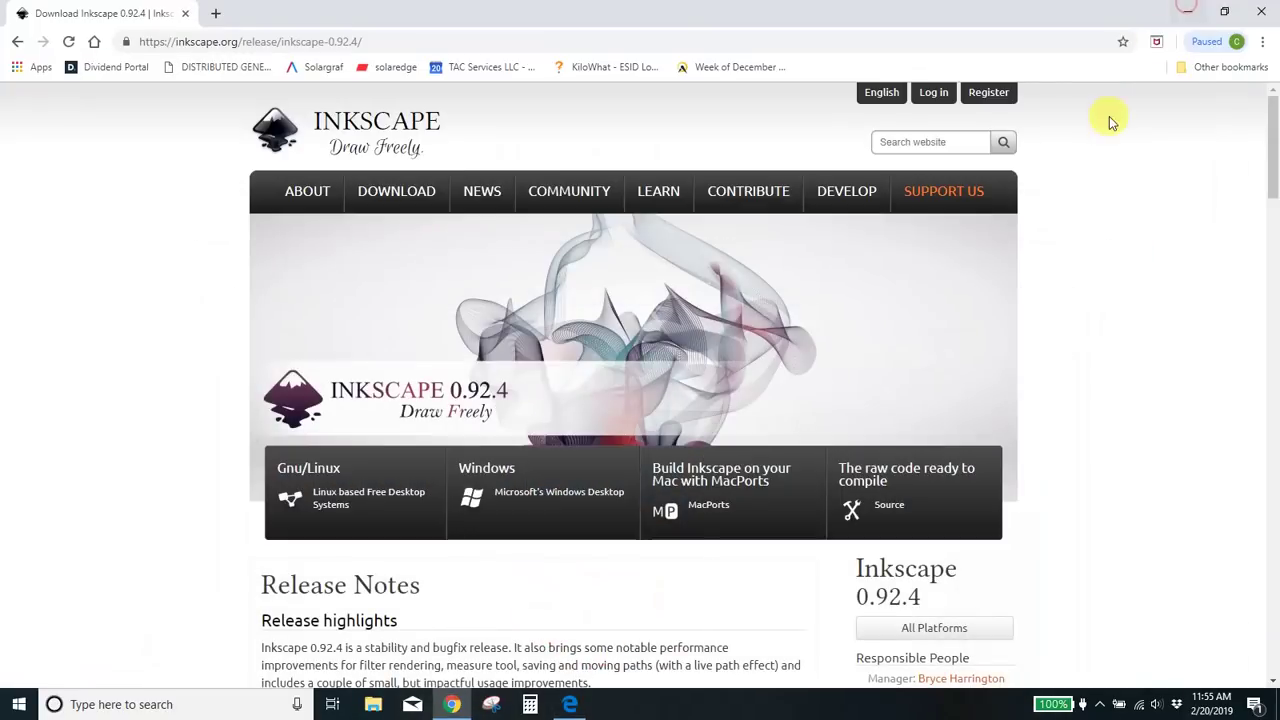
click(1182, 9)
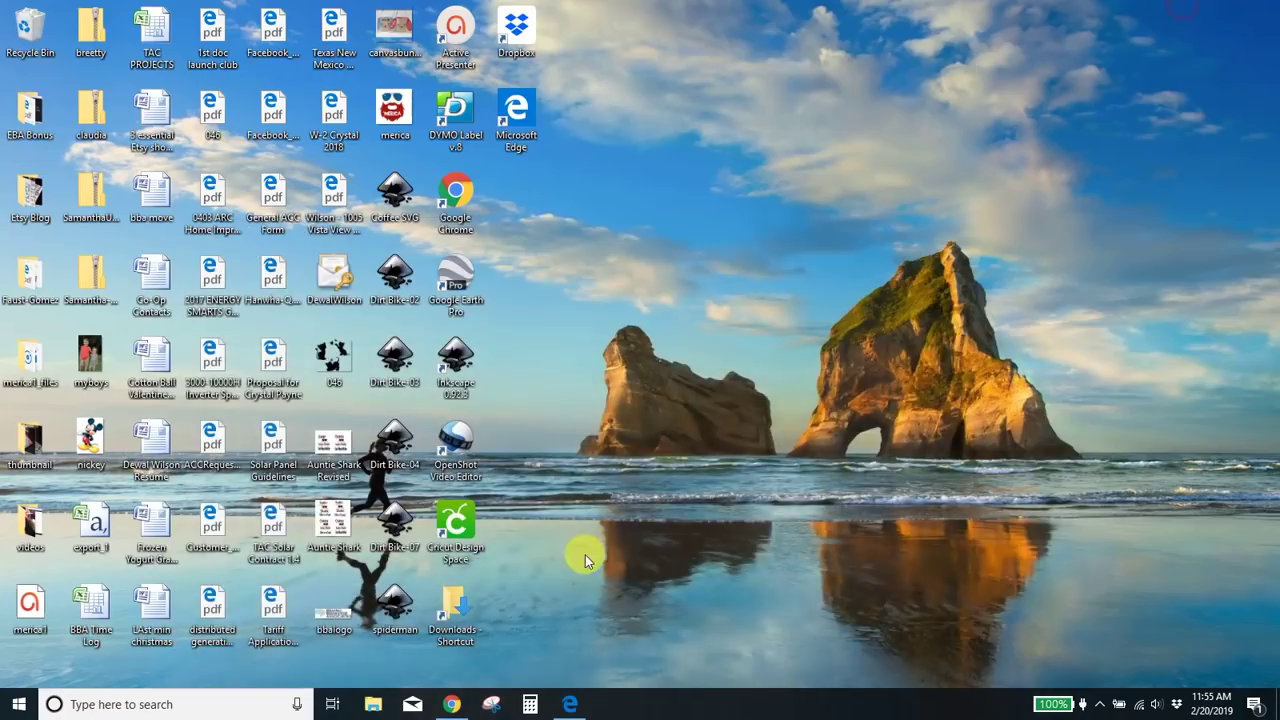
Open the merica PNG in Inkscape as an embedded image and maximize the window.
click(393, 108)
drag(393, 108, 455, 362)
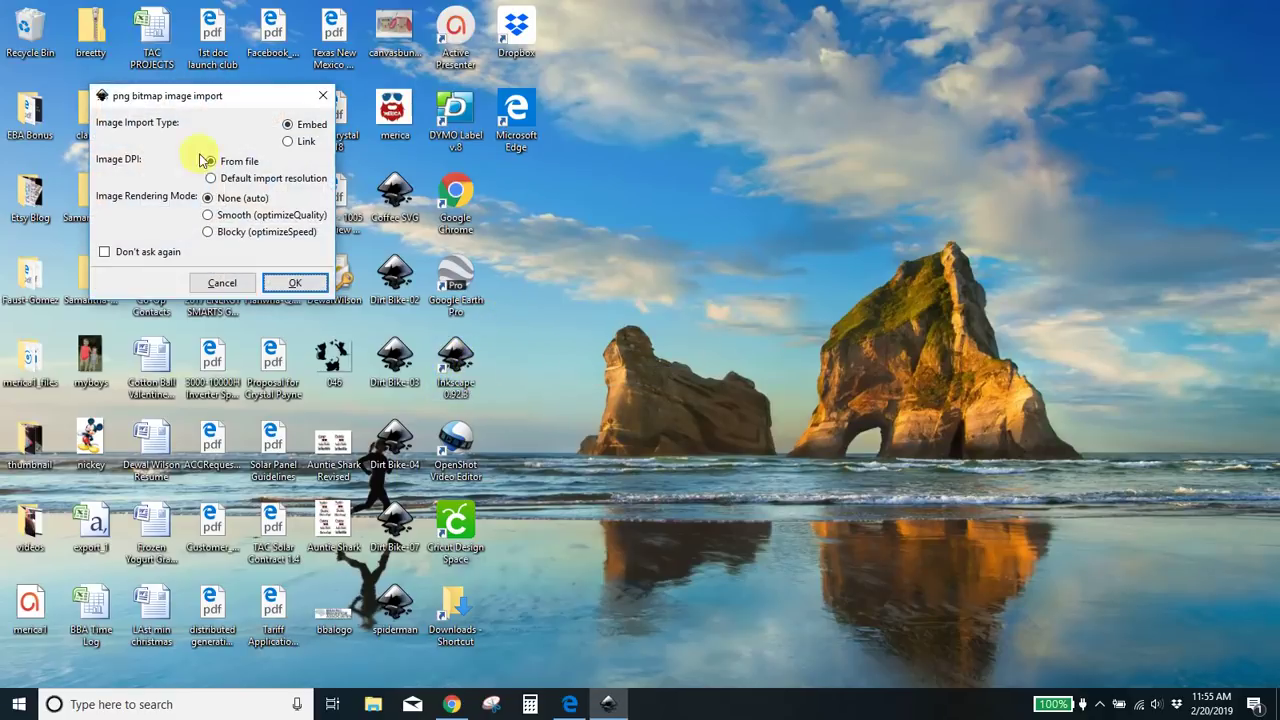
click(297, 282)
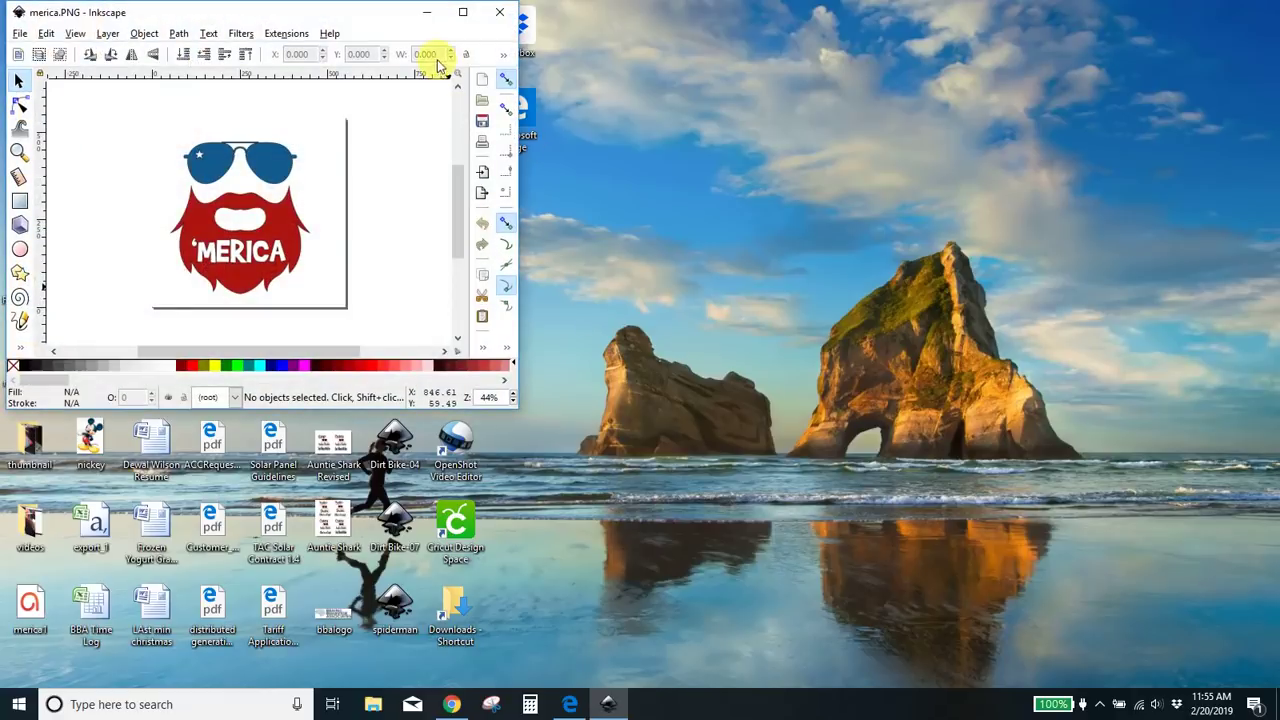
click(463, 12)
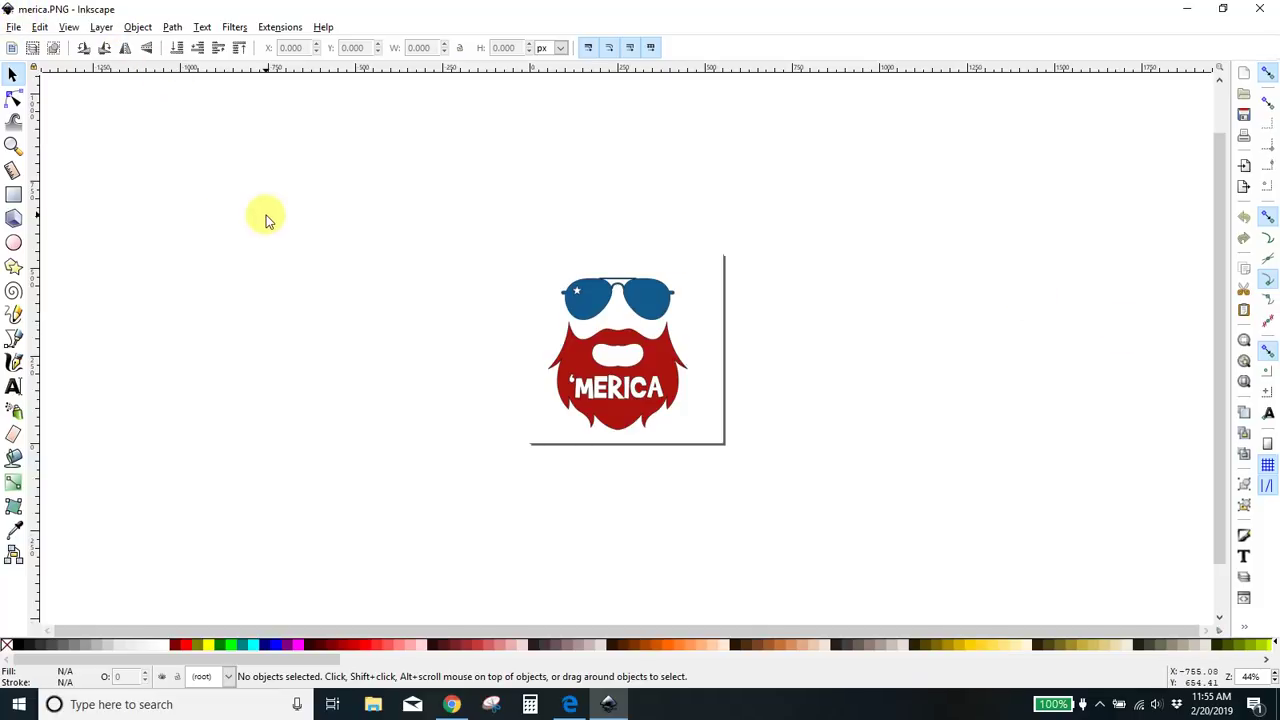
Open the File > Import dialog and cancel it without importing.
click(14, 28)
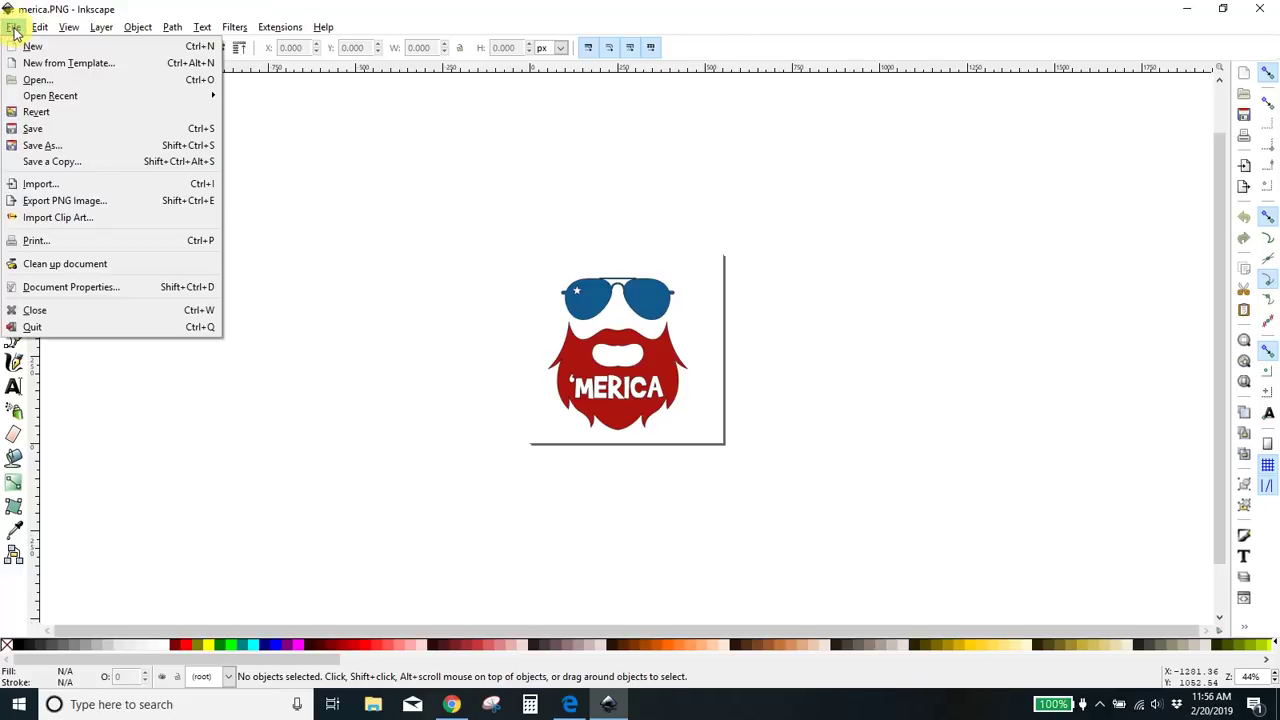
click(40, 183)
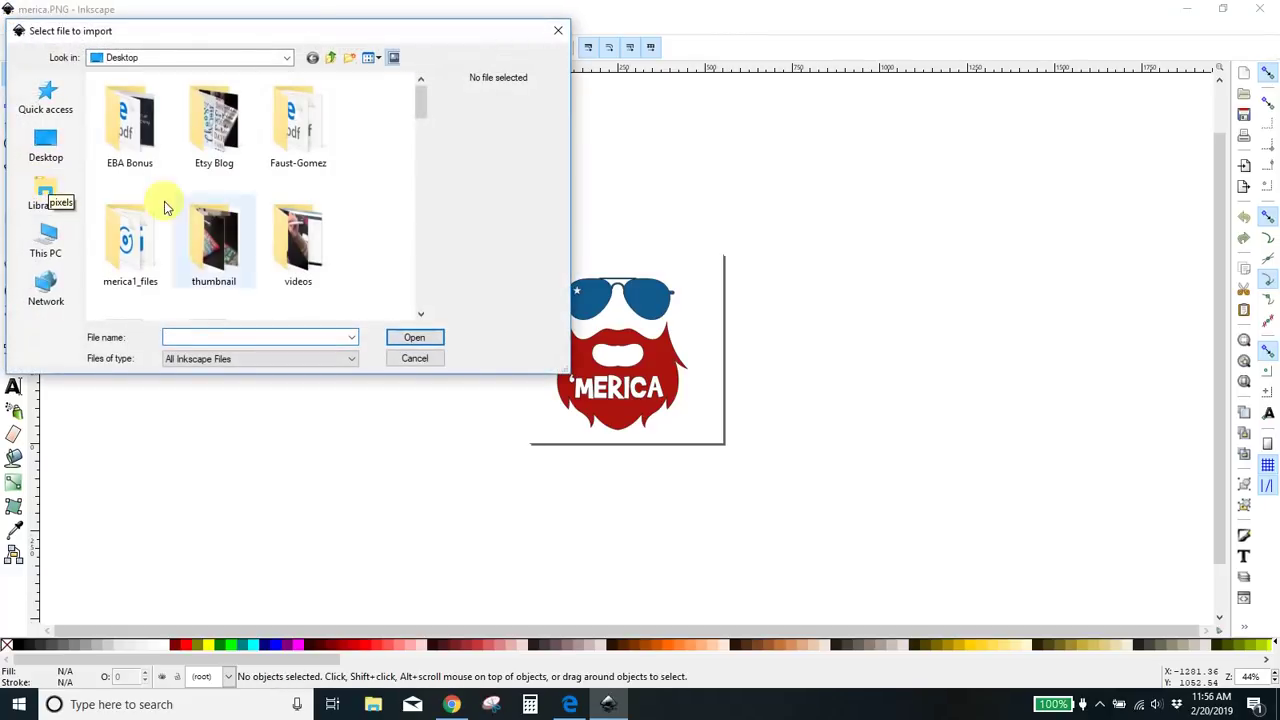
scroll(277, 206, down, 10)
scroll(280, 208, up, 5)
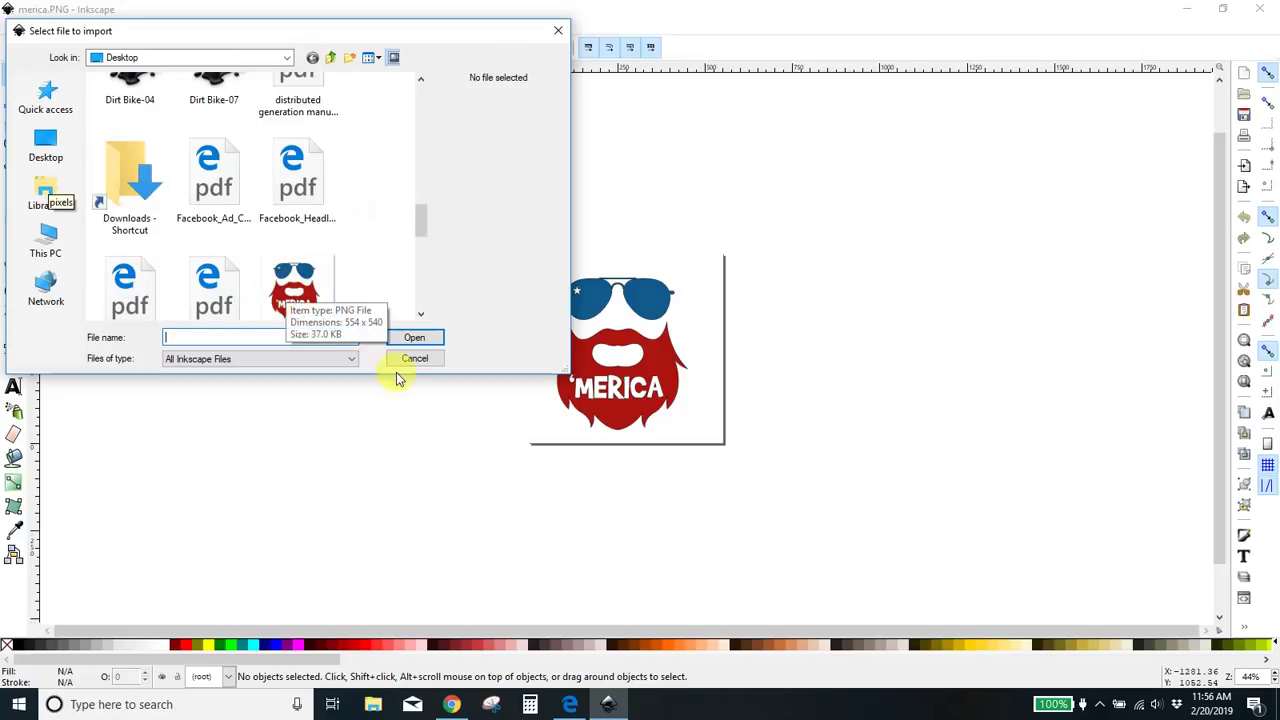
click(556, 35)
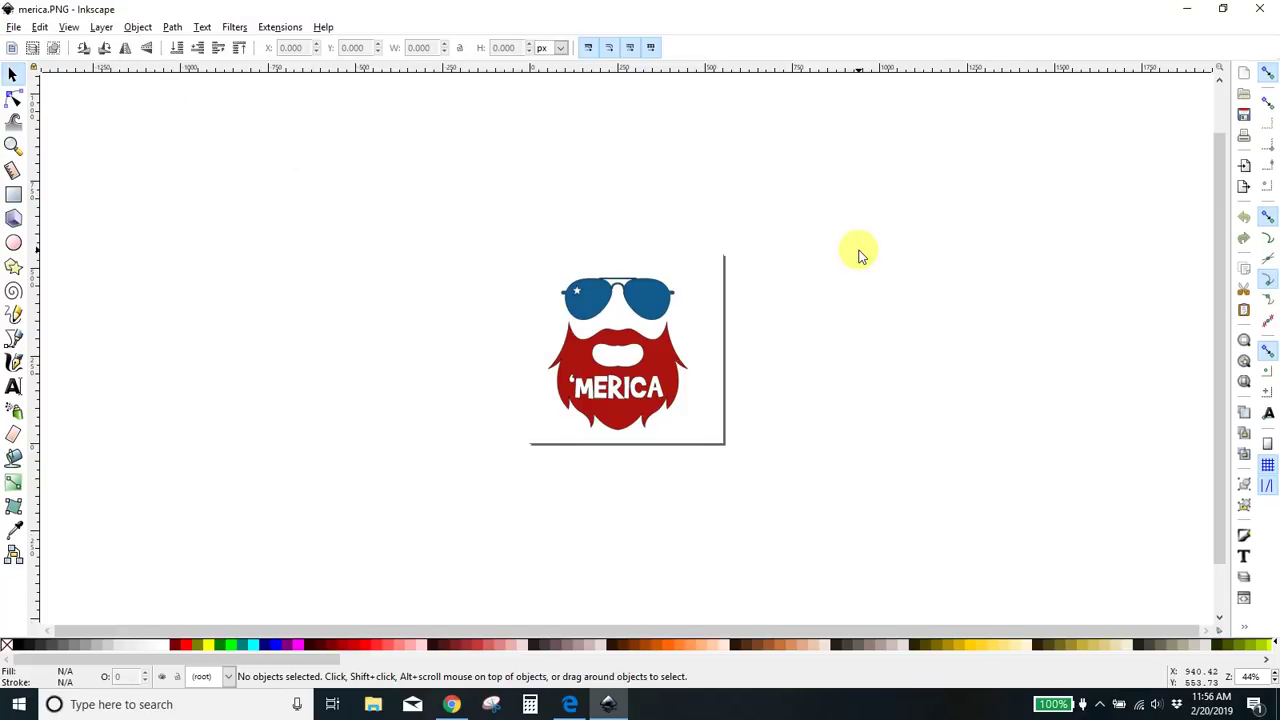
Reposition the 'MERICA image on the page and zoom in on it.
drag(648, 333, 244, 257)
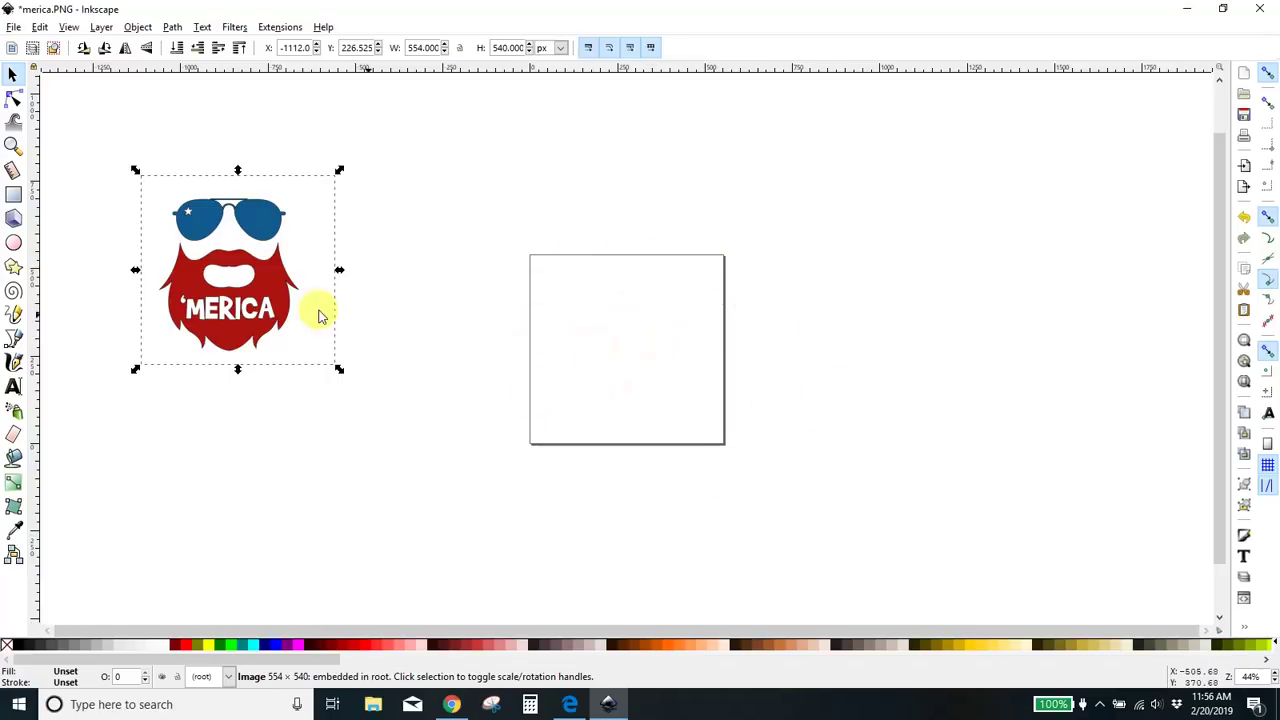
drag(171, 289, 558, 364)
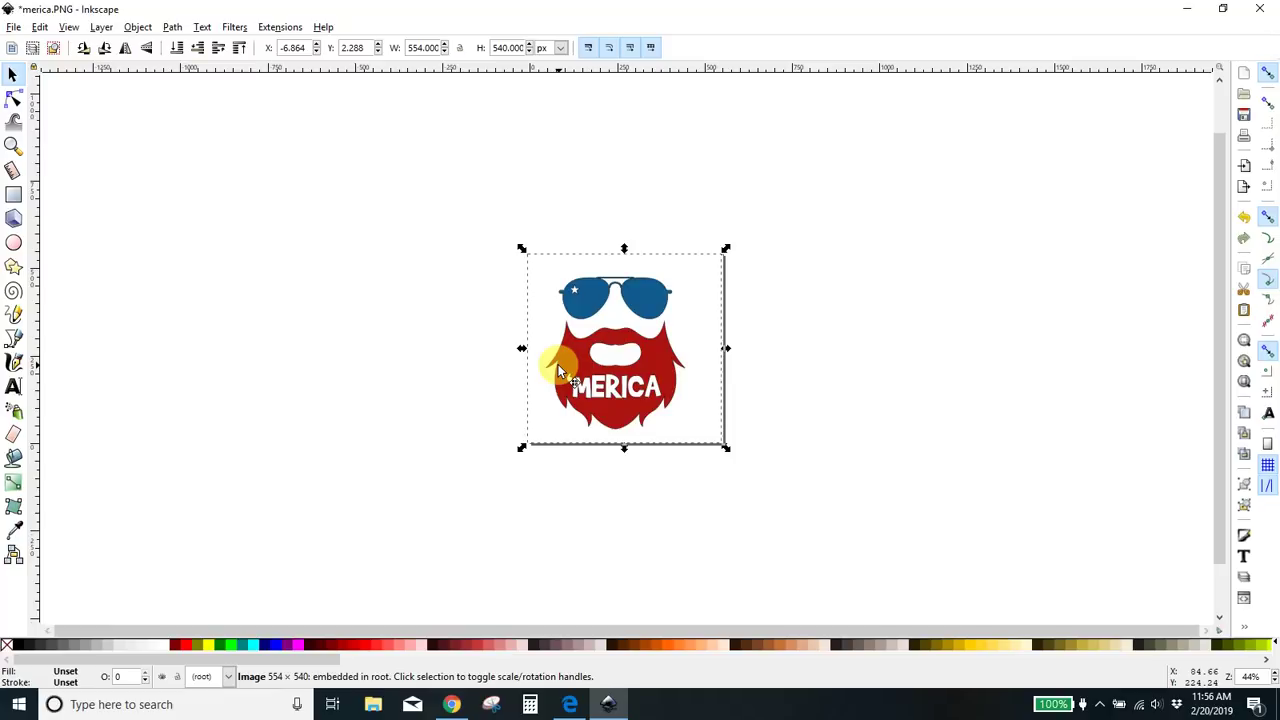
key(plus)
key(plus)
key(plus)
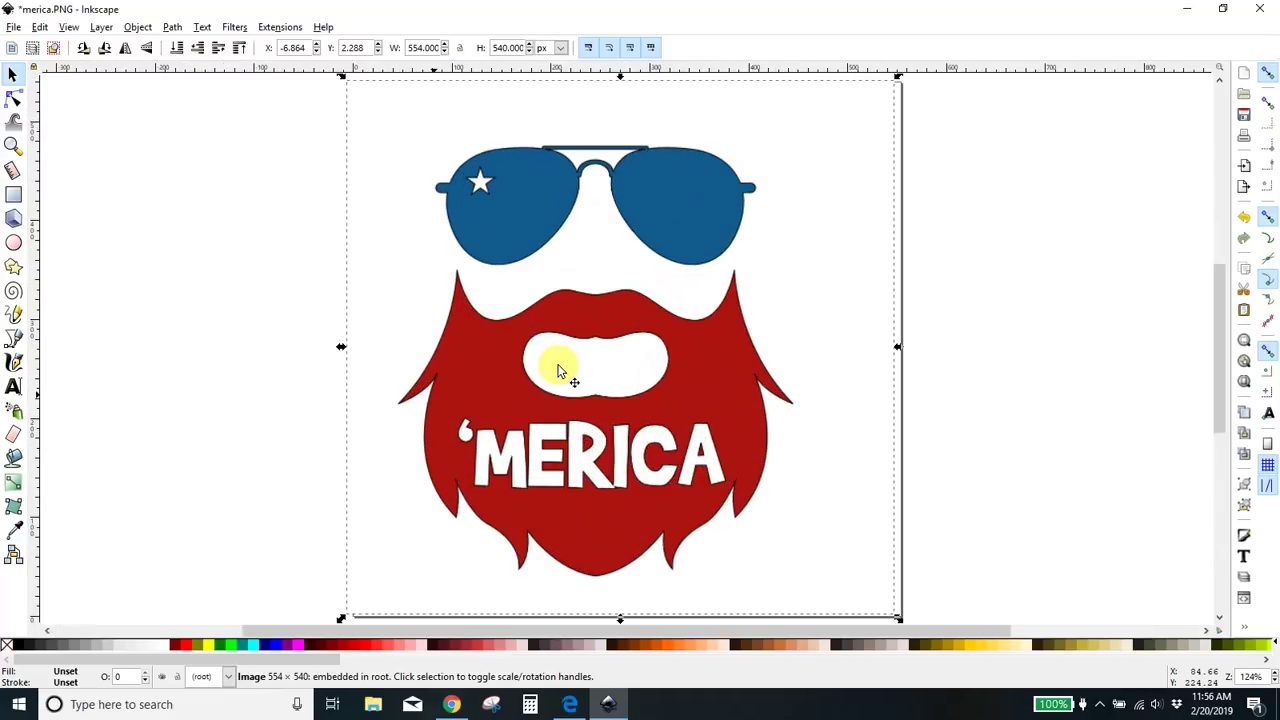
key(minus)
key(minus)
key(minus)
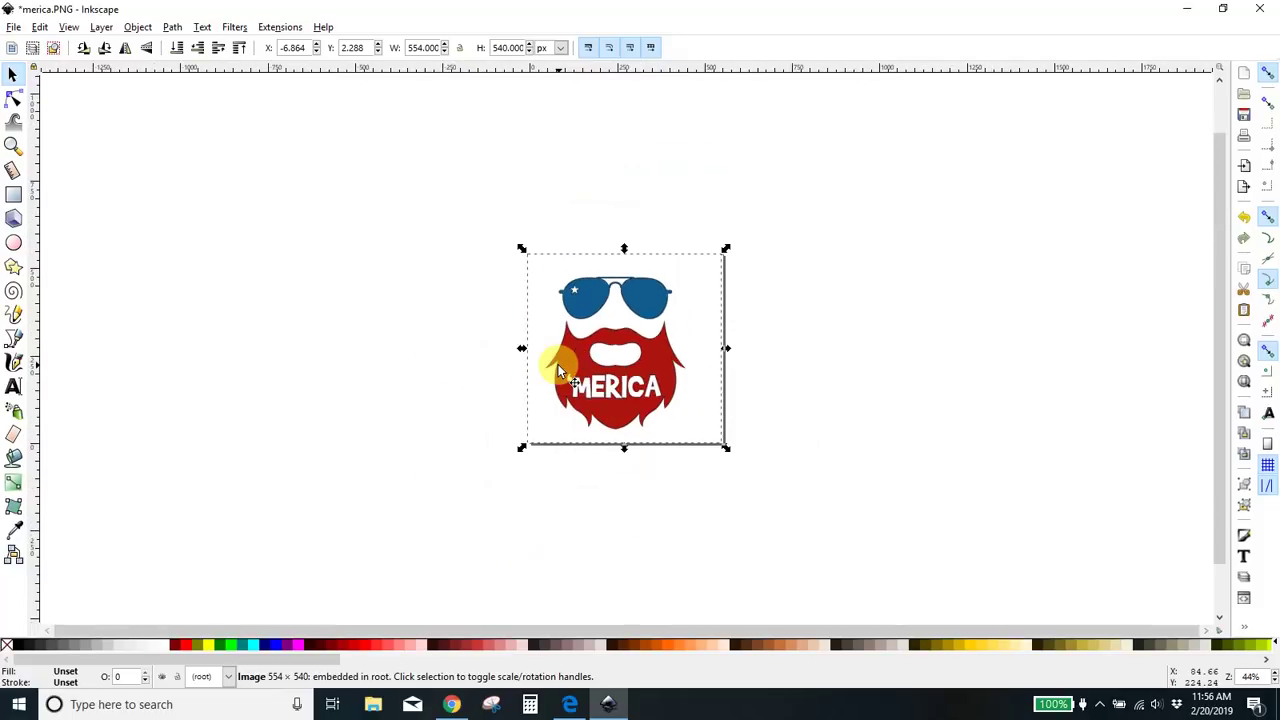
key(plus)
key(plus)
key(plus)
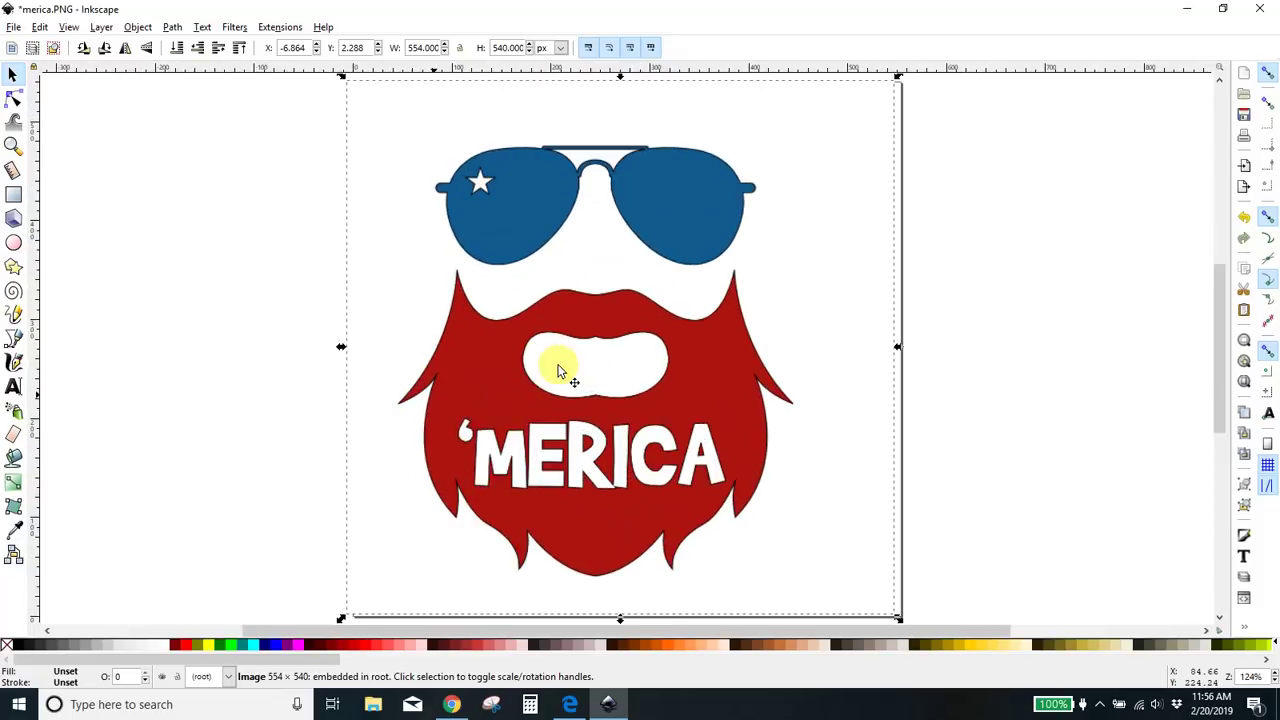
drag(714, 417, 675, 331)
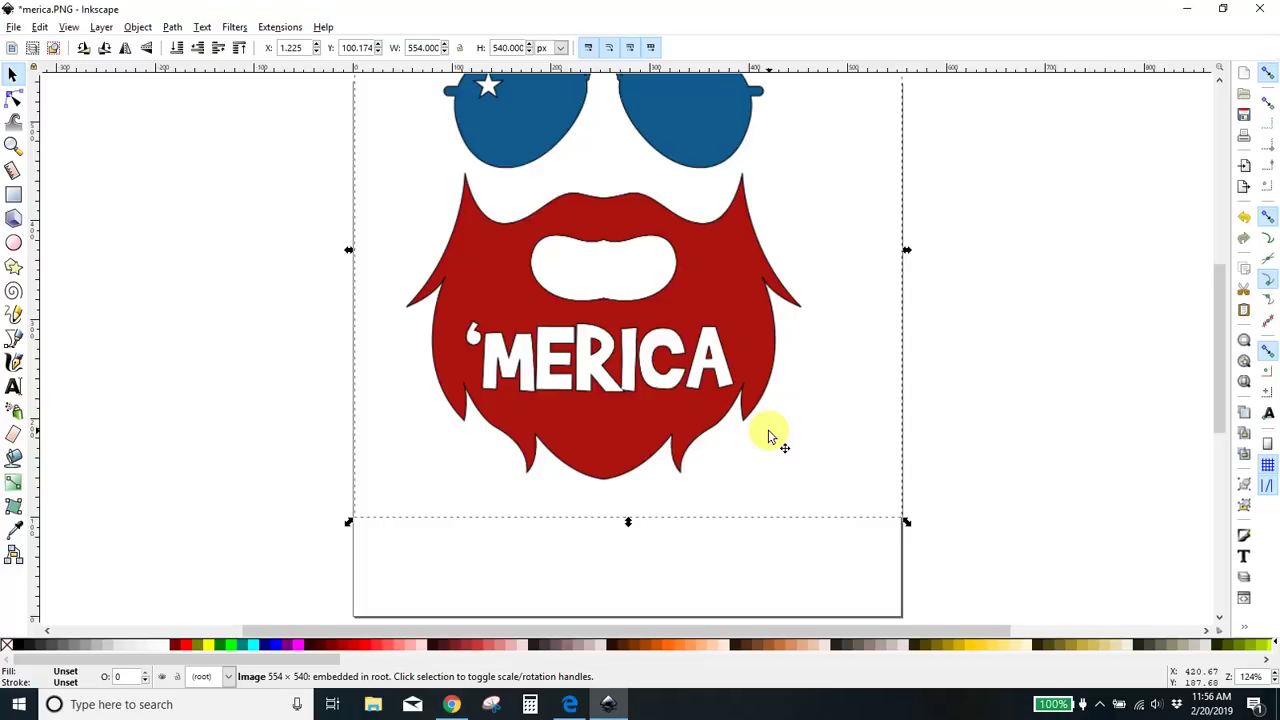
Toggle the image's handles and undo an accidental narrowing of the image.
click(628, 392)
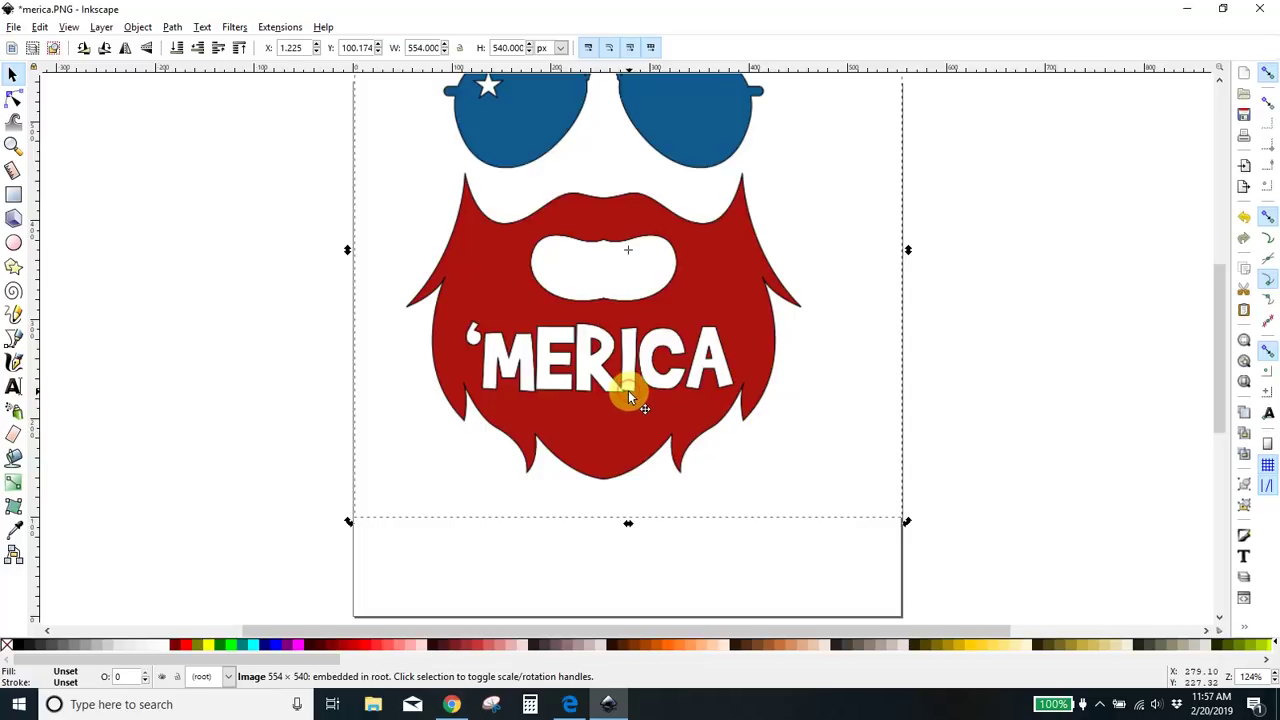
click(851, 477)
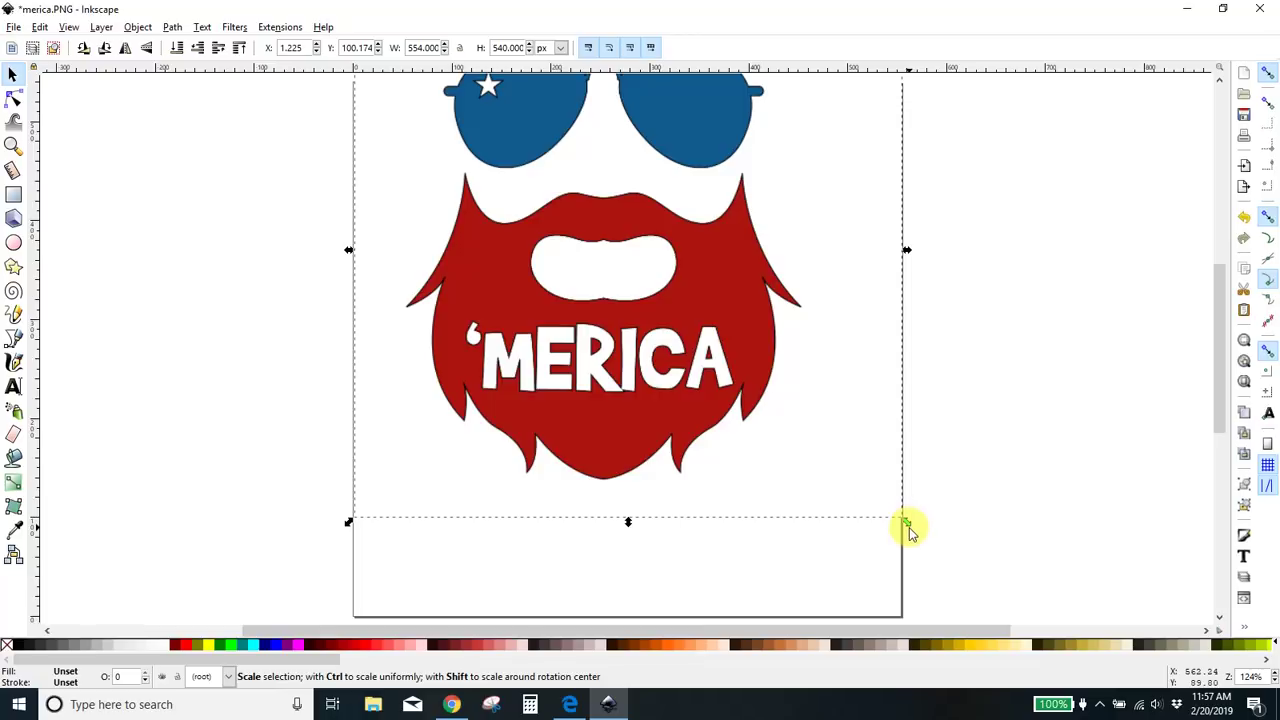
mouse_move(910, 523)
mouse_down()
mouse_move(582, 527)
mouse_move(794, 520)
mouse_move(943, 449)
mouse_move(934, 371)
mouse_move(928, 534)
mouse_up()
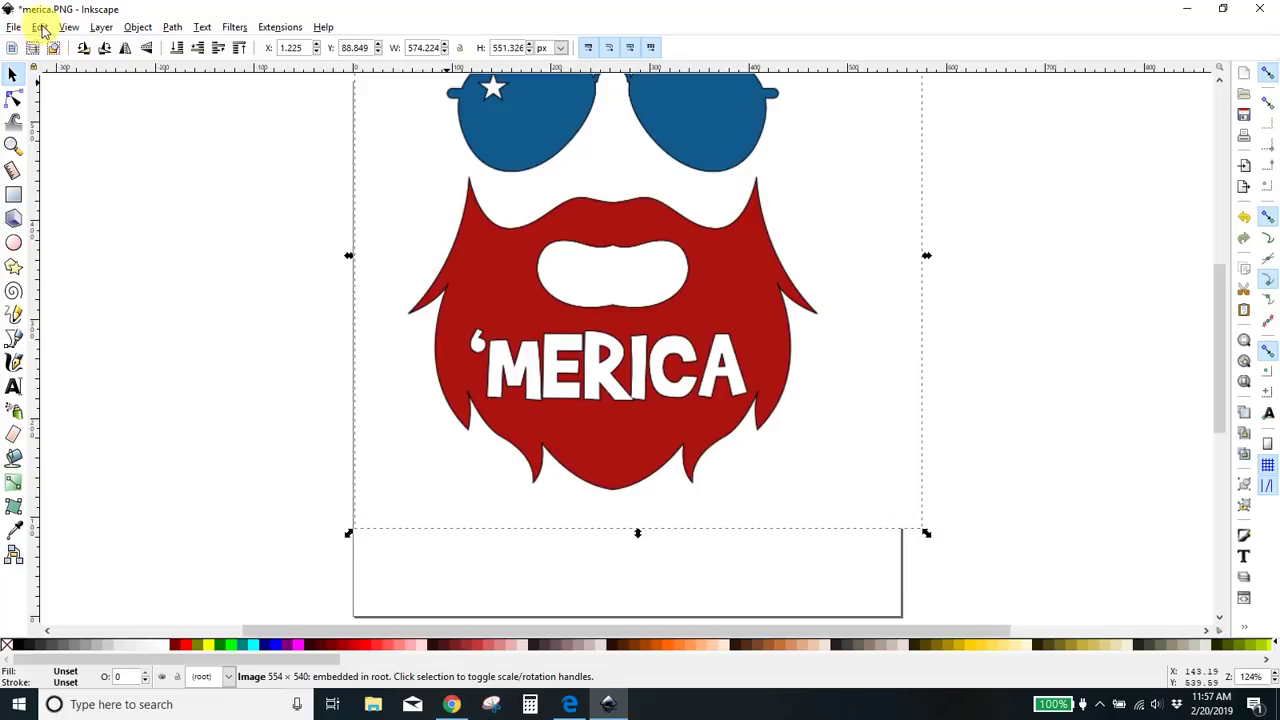
click(39, 28)
click(52, 46)
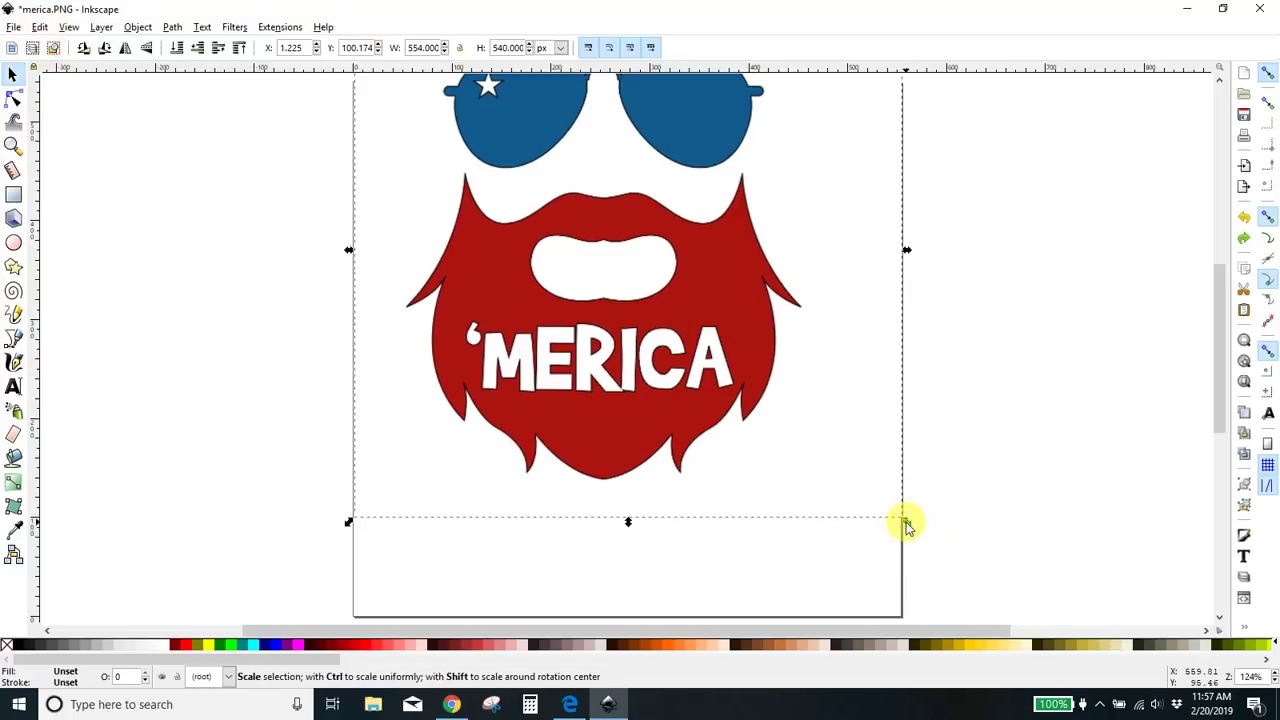
Scale the image proportionally to about 444 × 433 px and centre it on the page.
drag(903, 523, 797, 409)
drag(628, 291, 675, 426)
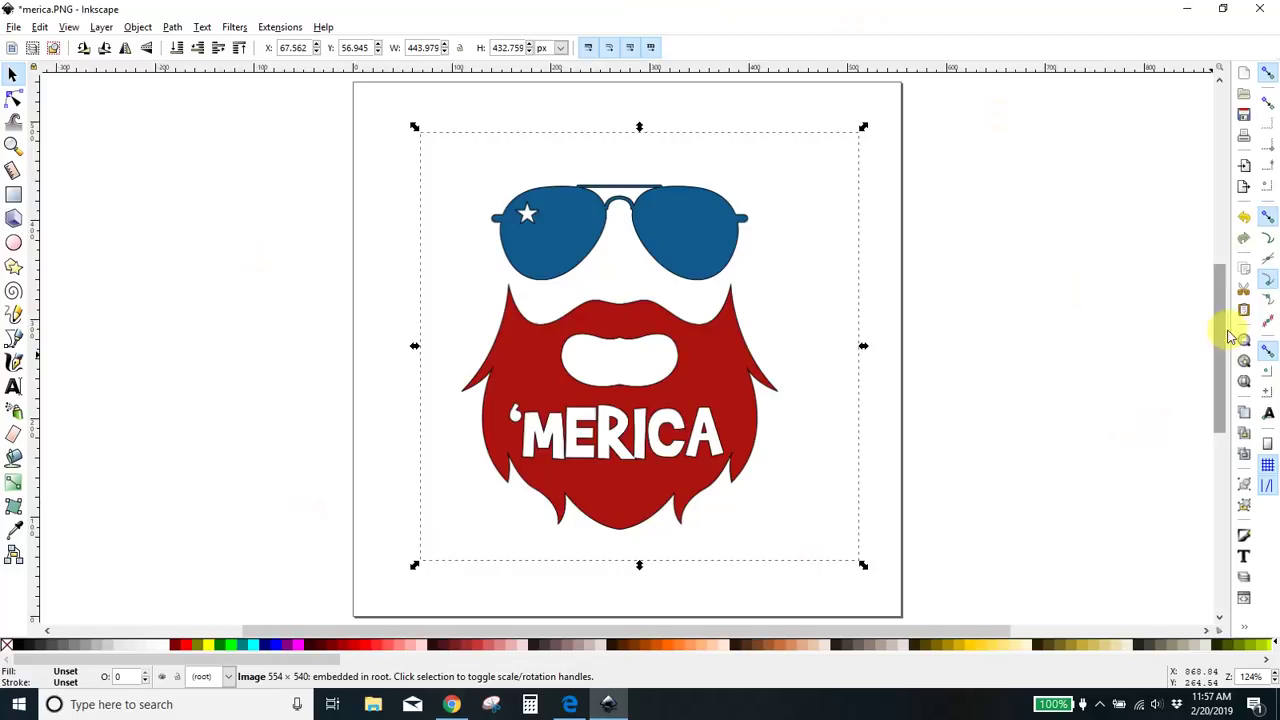
click(1077, 330)
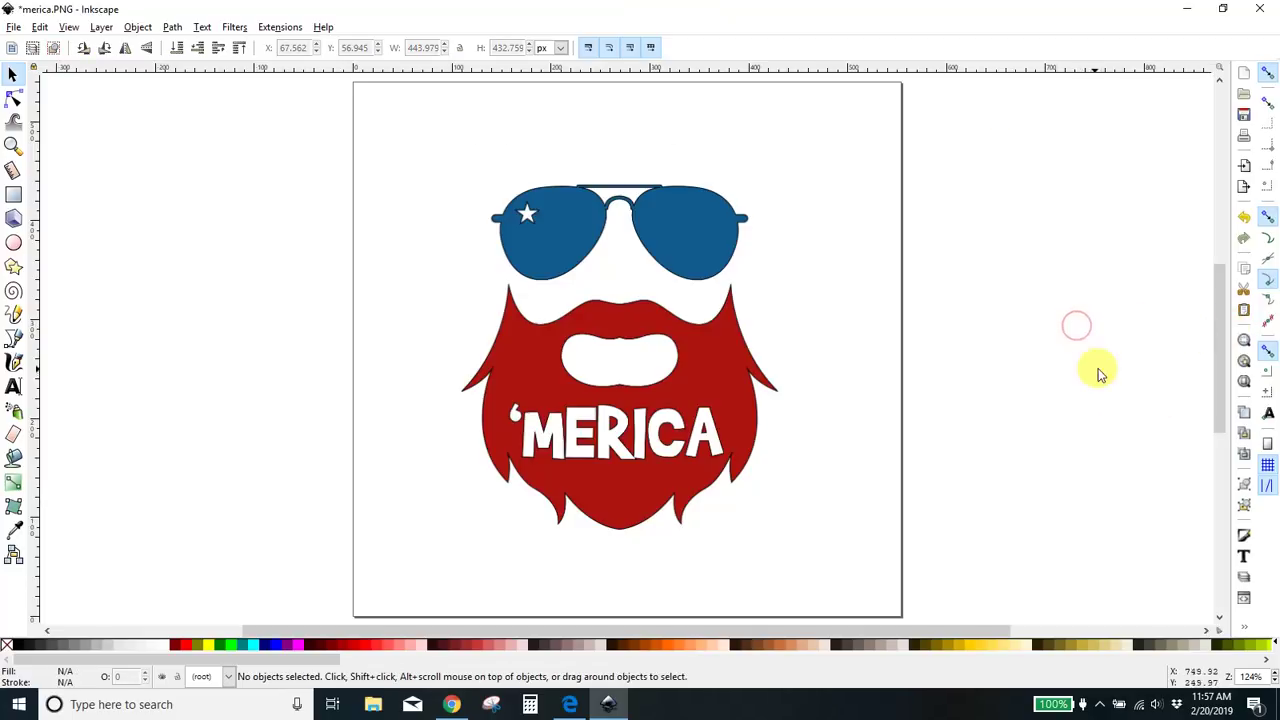
click(719, 408)
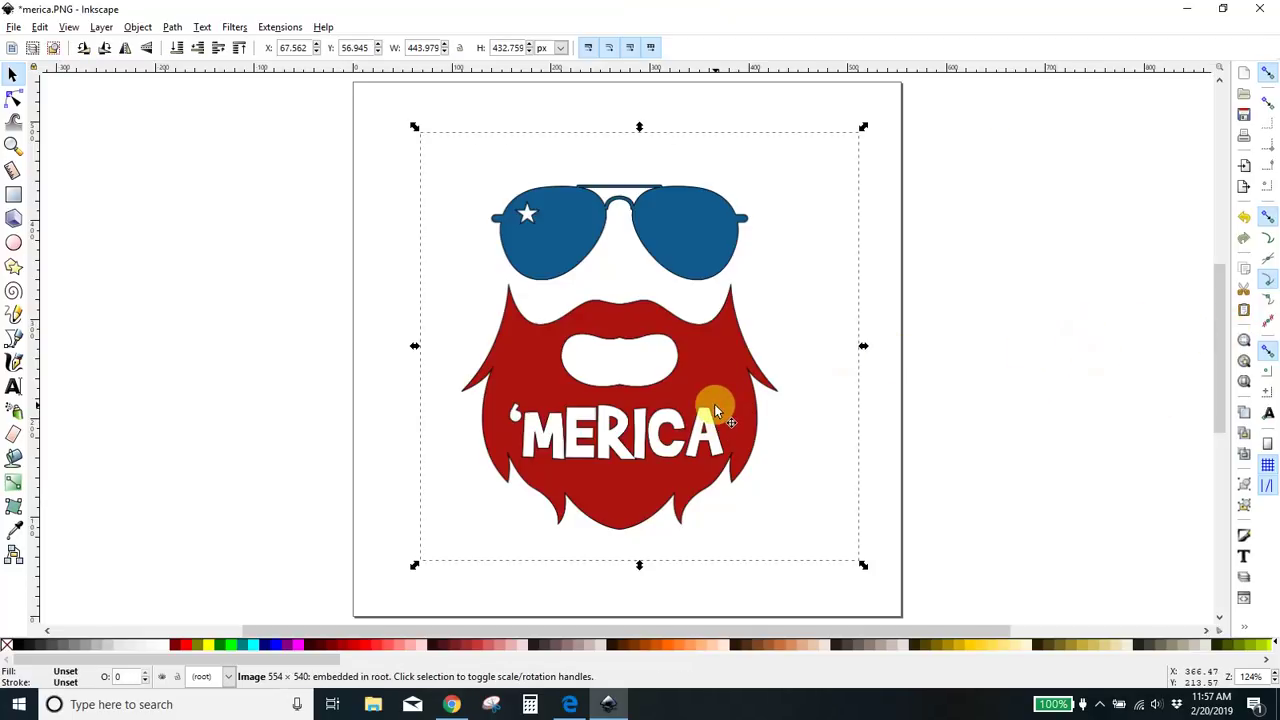
Trace the bitmap by brightness cutoff with Smooth off and Remove background on.
click(172, 30)
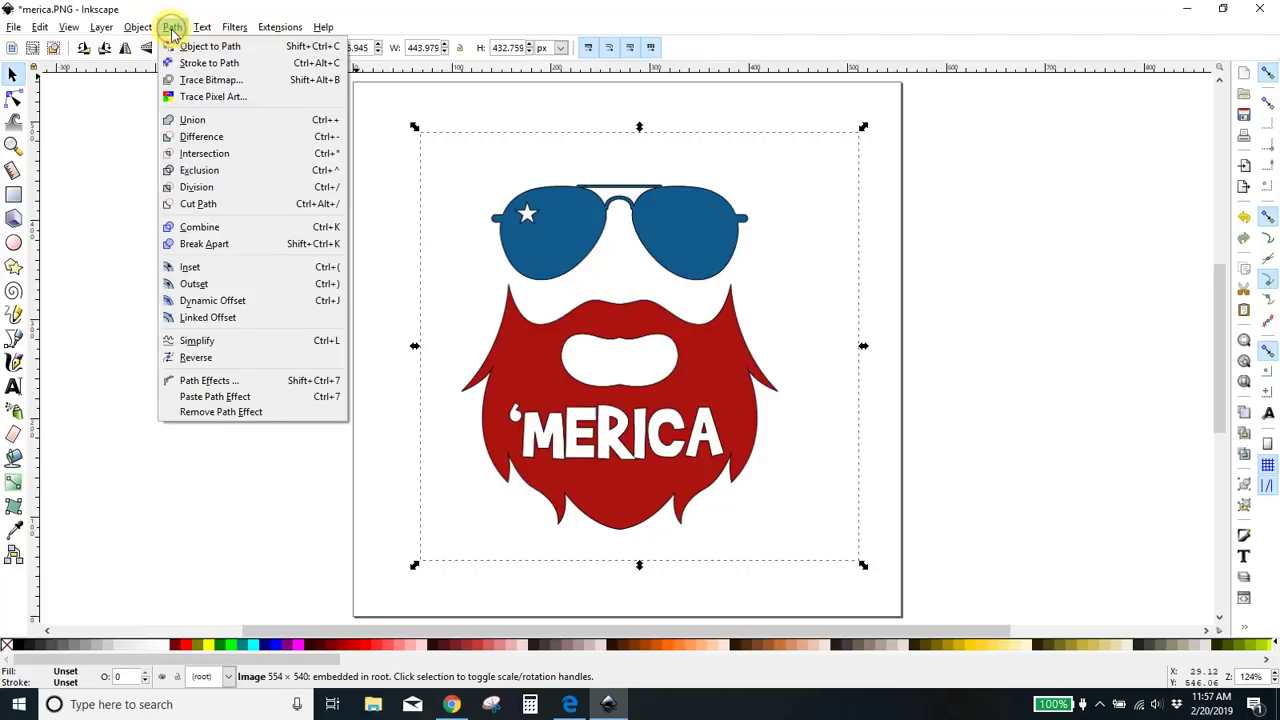
click(175, 88)
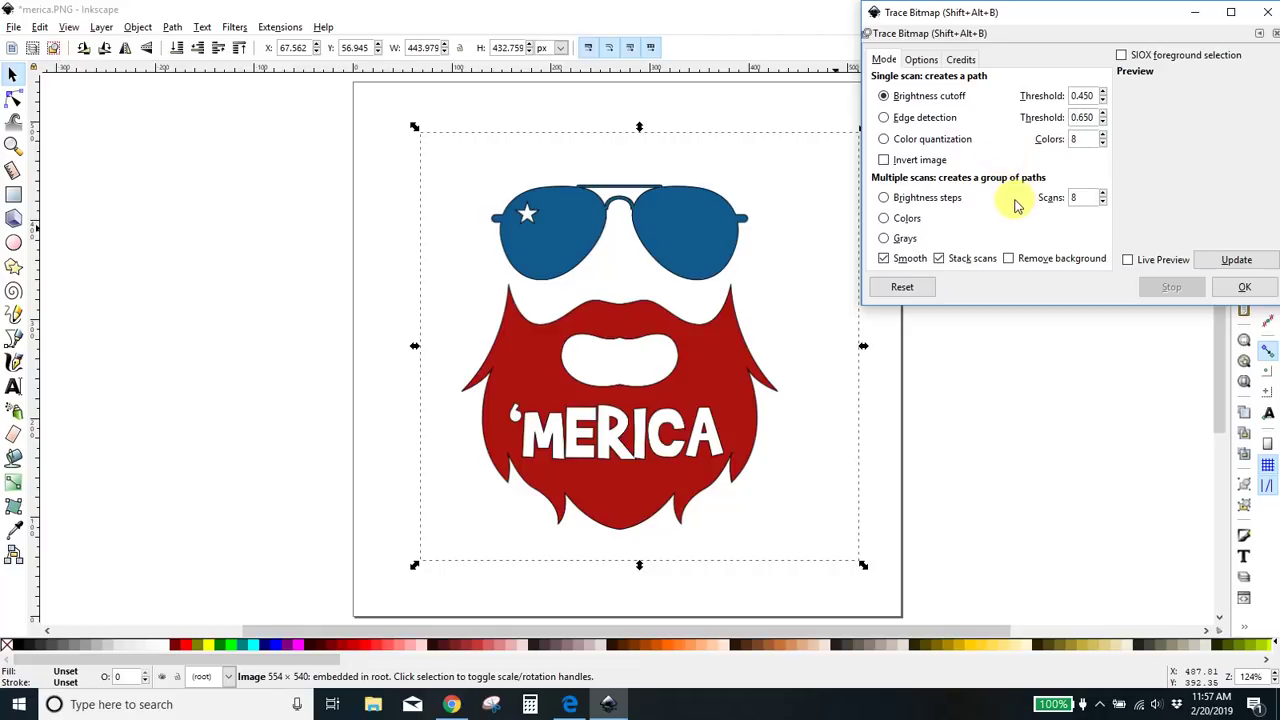
click(885, 259)
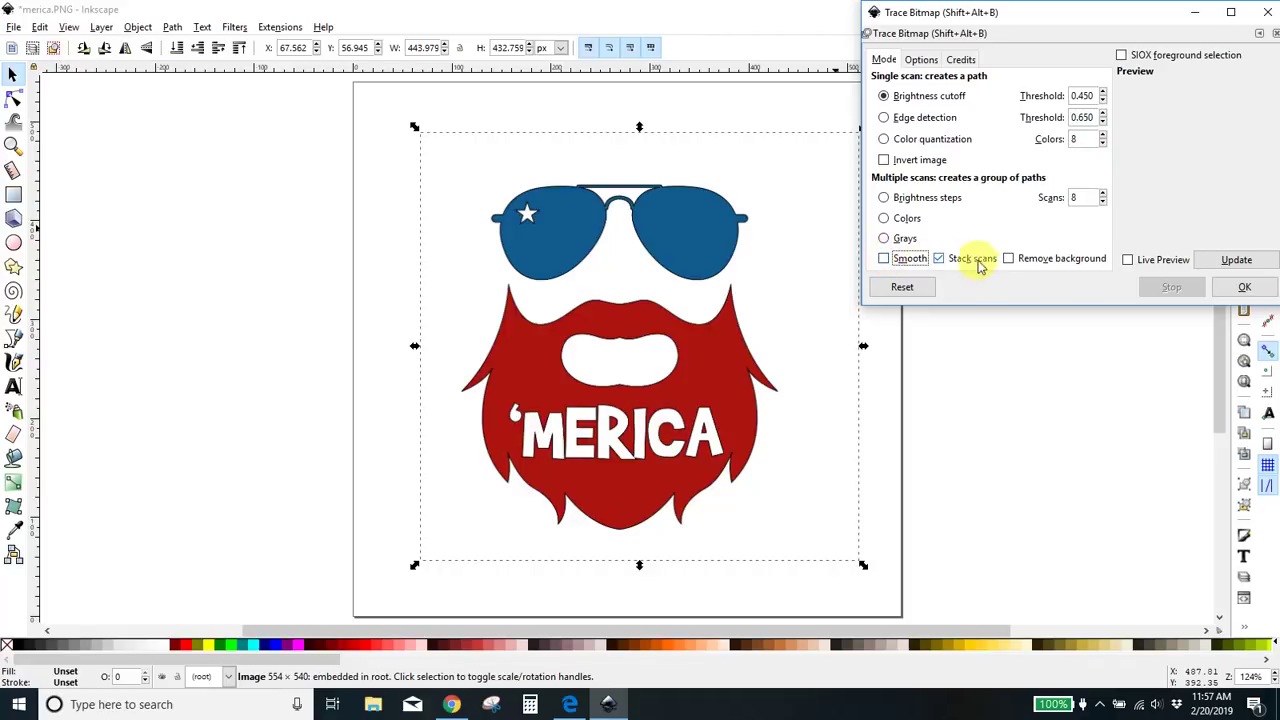
click(1008, 261)
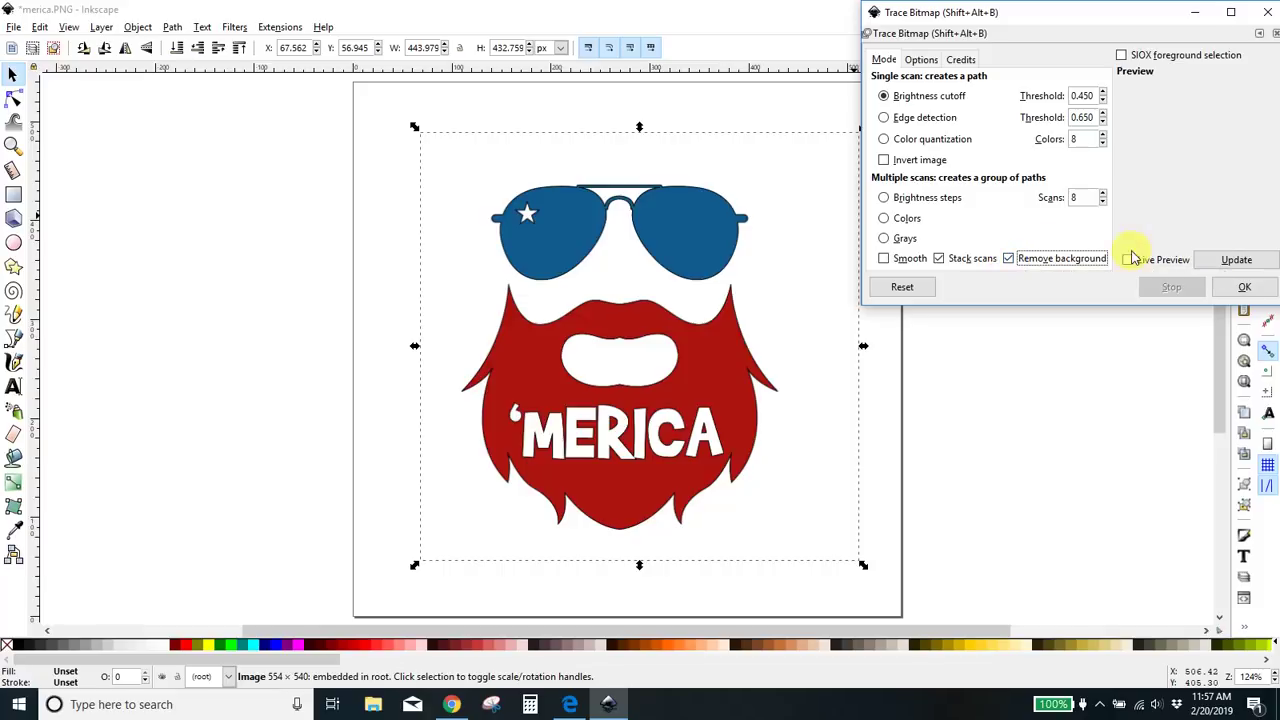
click(1247, 261)
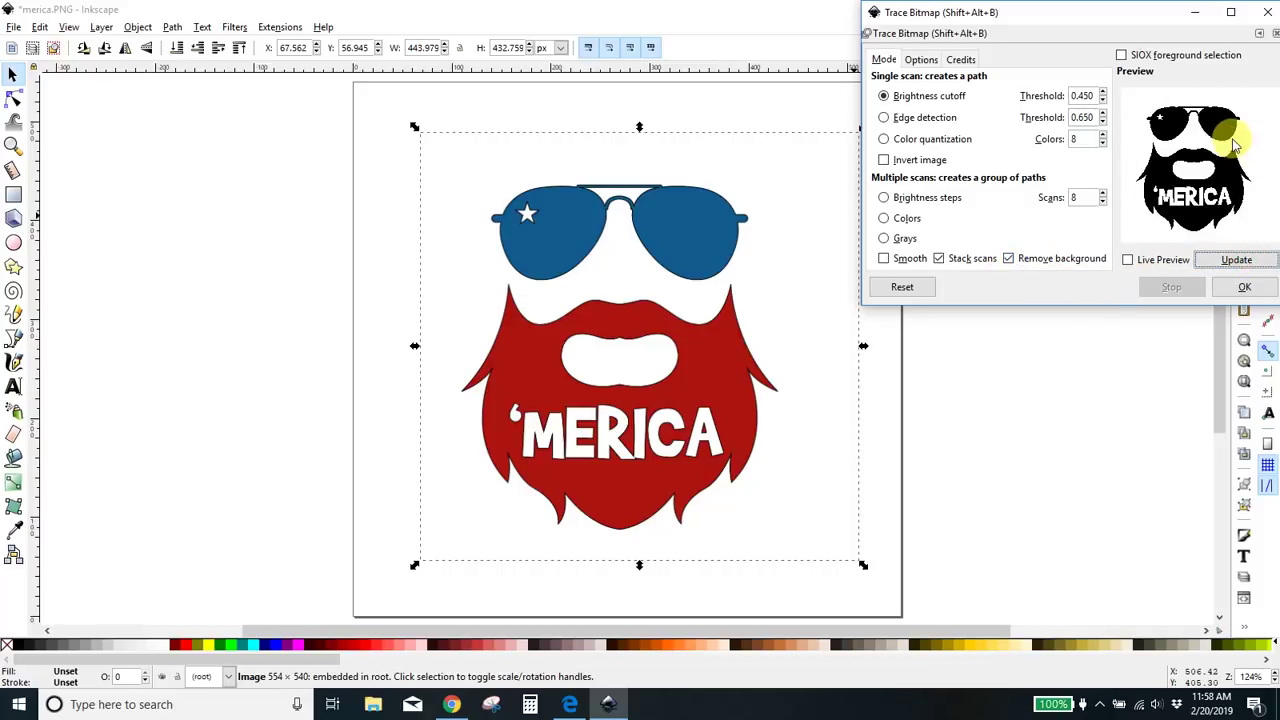
click(1244, 286)
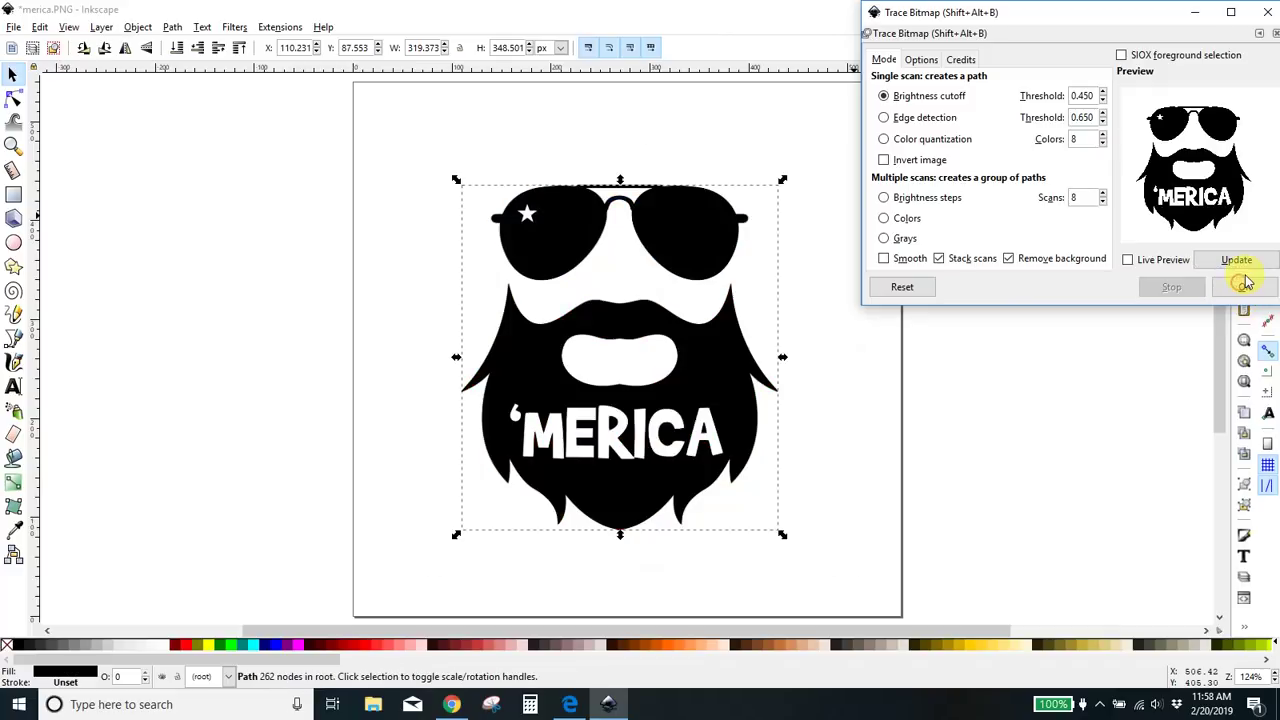
click(1268, 12)
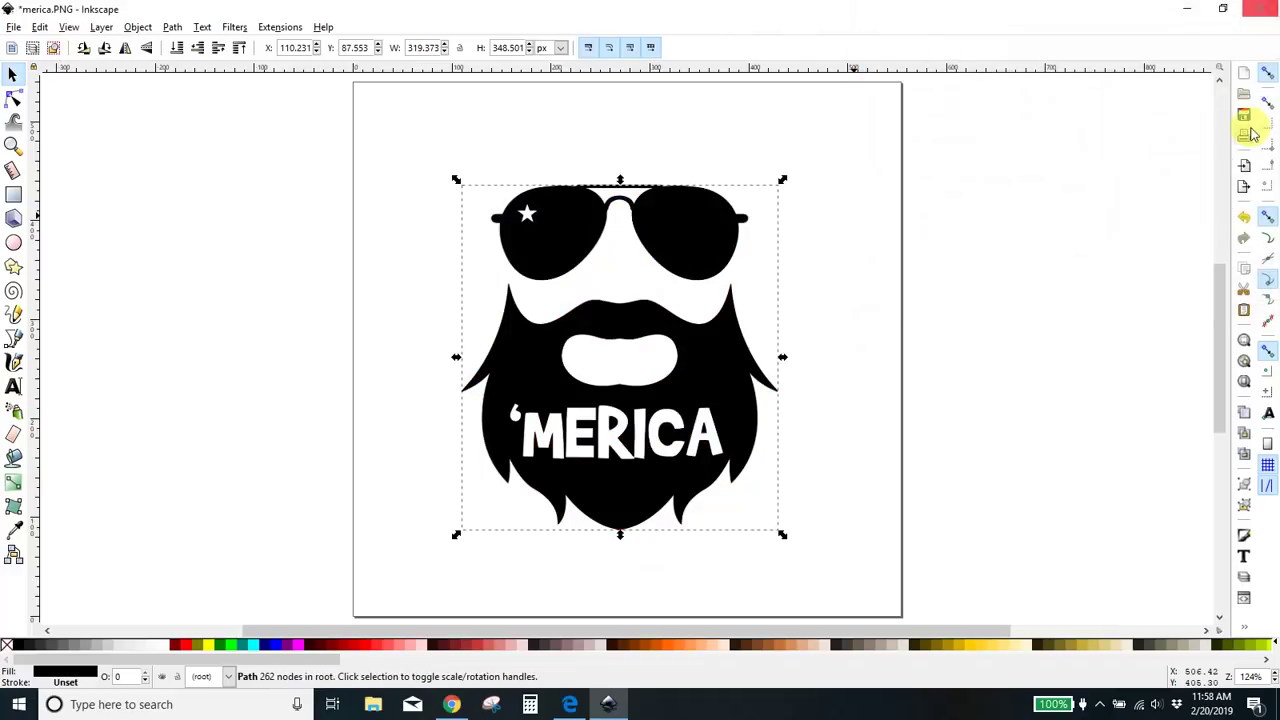
Delete the coloured original bitmap and move the black traced path back onto the page.
mouse_move(664, 249)
mouse_down()
mouse_move(684, 238)
mouse_move(1046, 238)
mouse_move(1049, 221)
mouse_up()
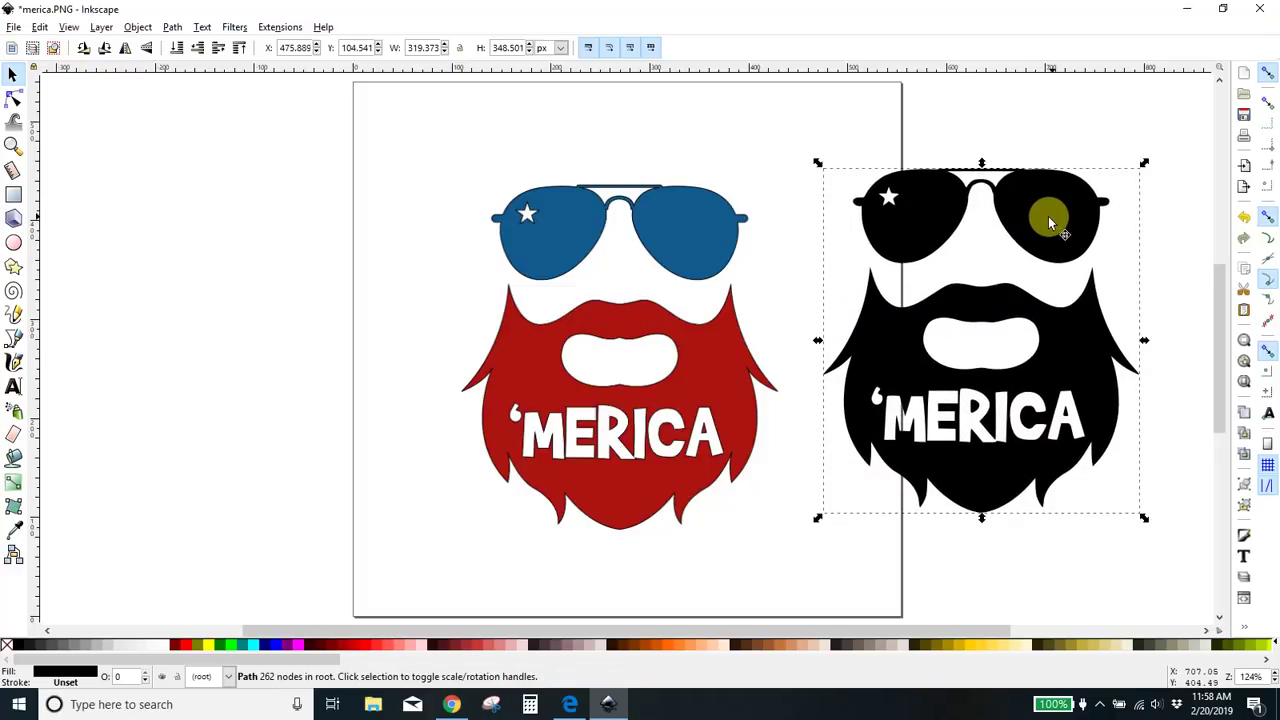
drag(705, 236, 313, 188)
key(Delete)
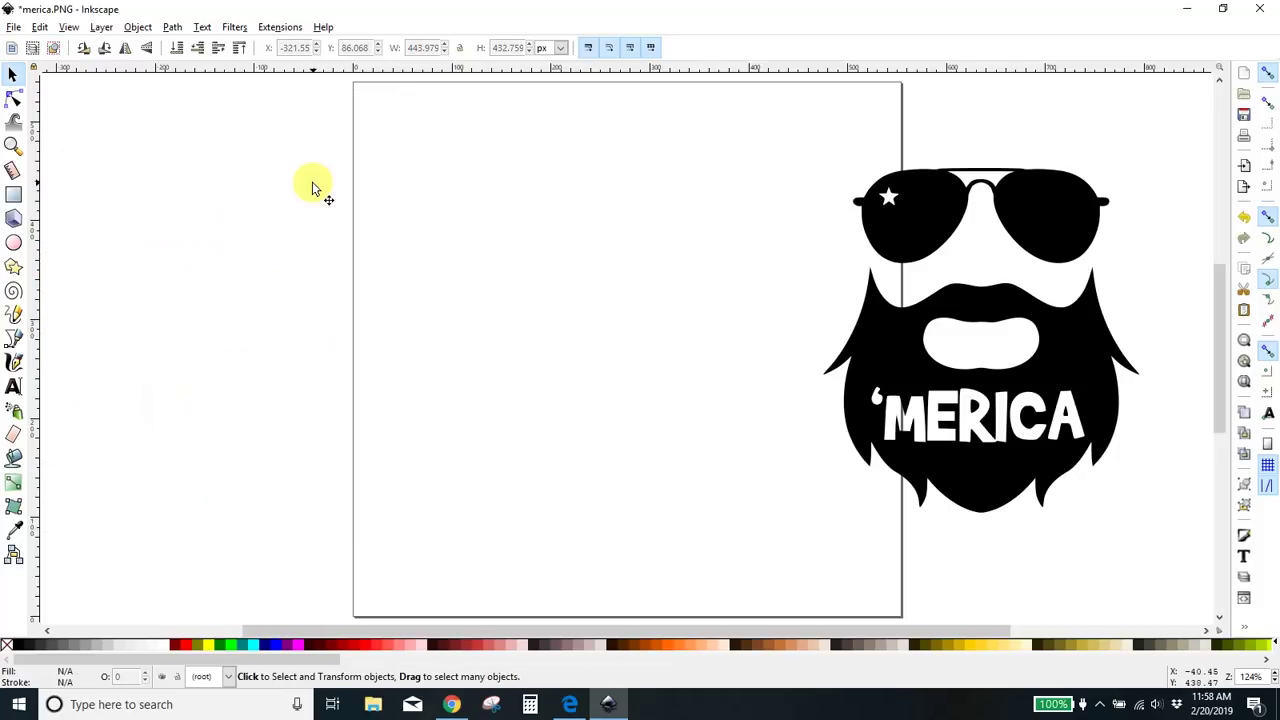
drag(1078, 367, 990, 390)
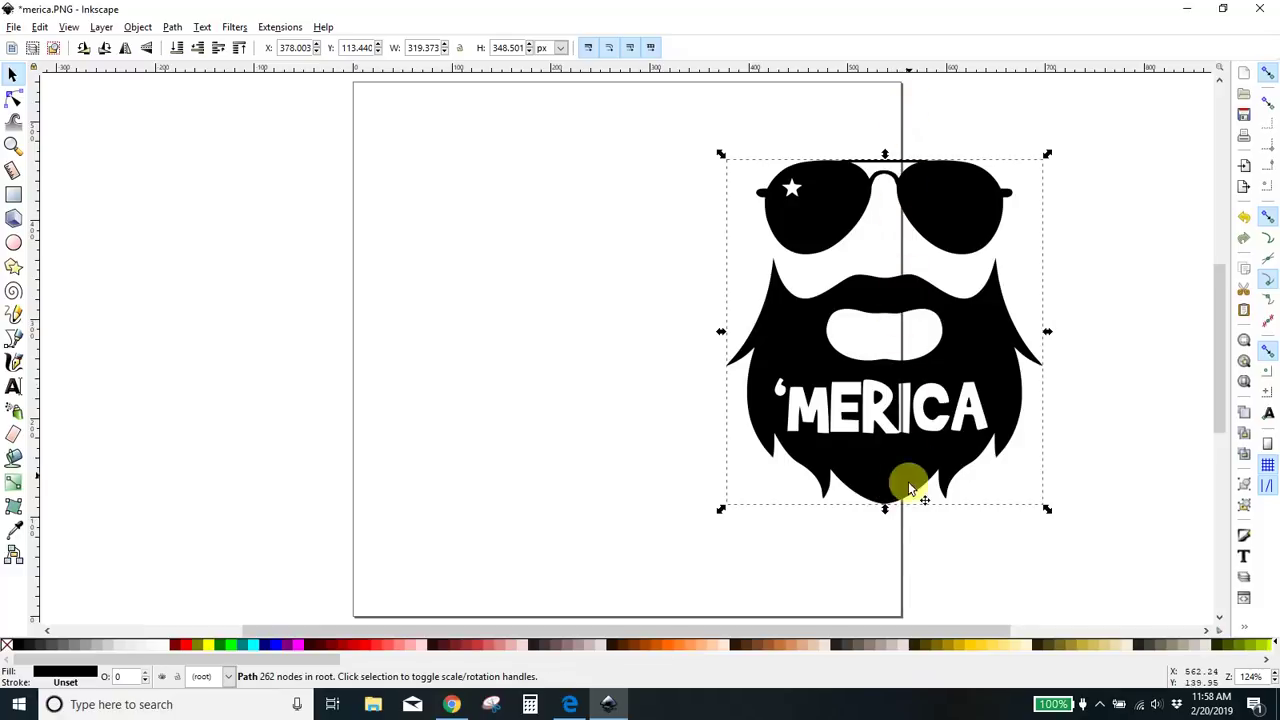
drag(977, 212, 699, 214)
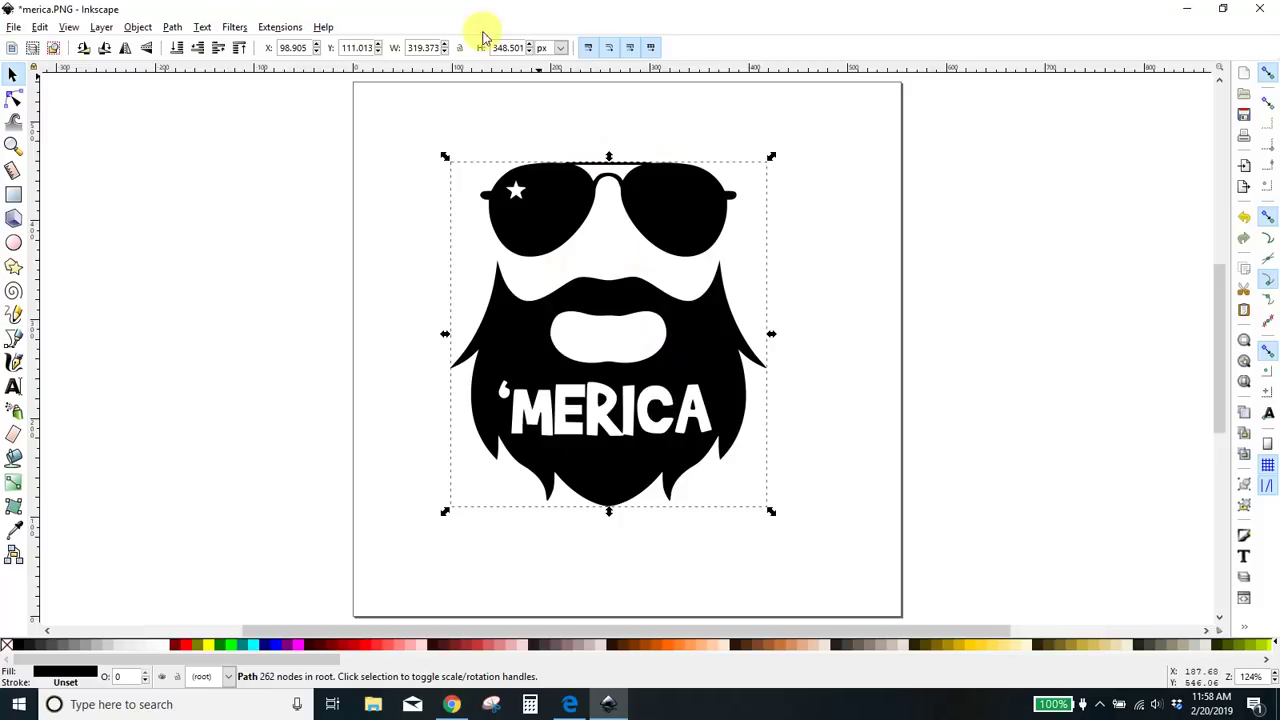
click(172, 28)
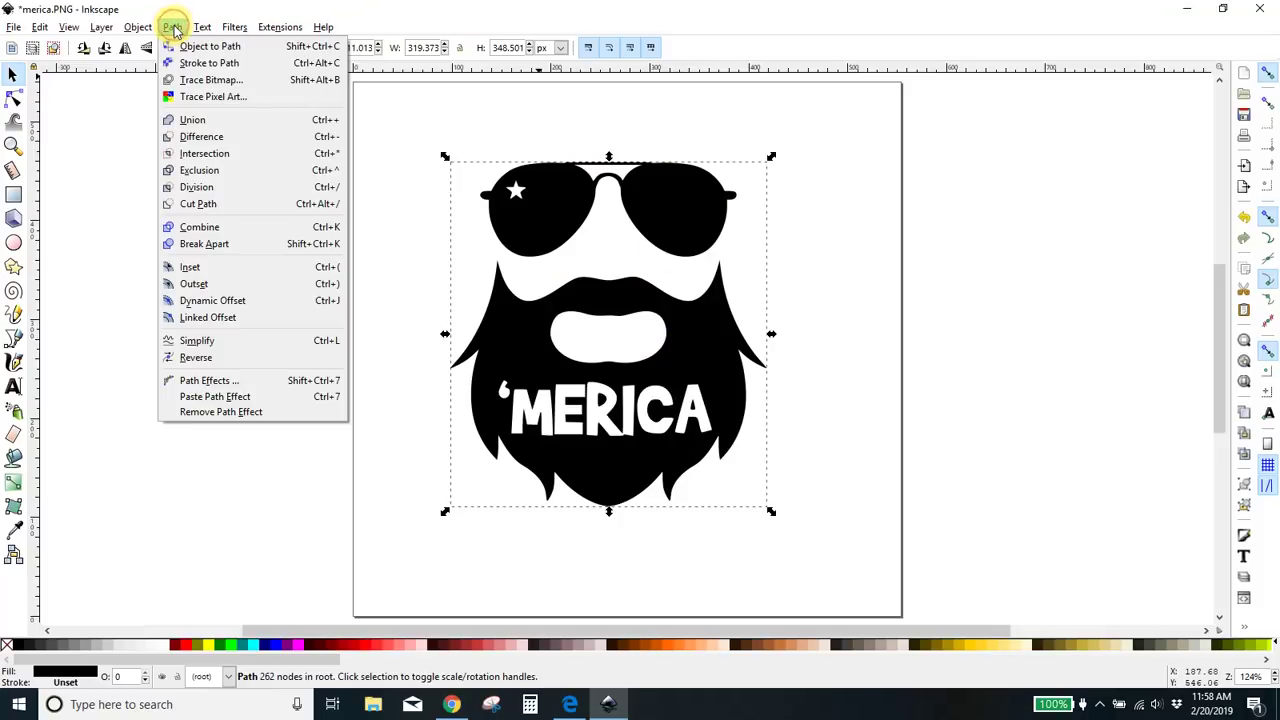
Add a red-filled linked offset of the beard path and grow it outward into a border.
click(200, 319)
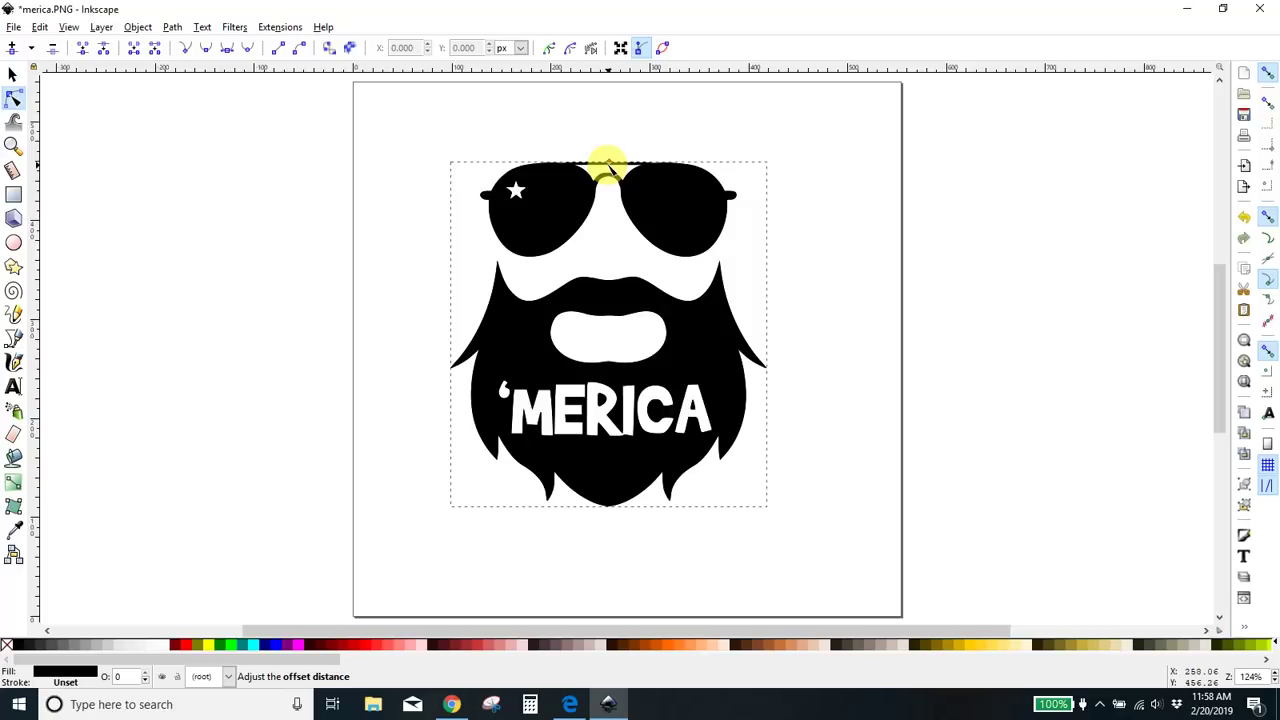
drag(609, 166, 613, 167)
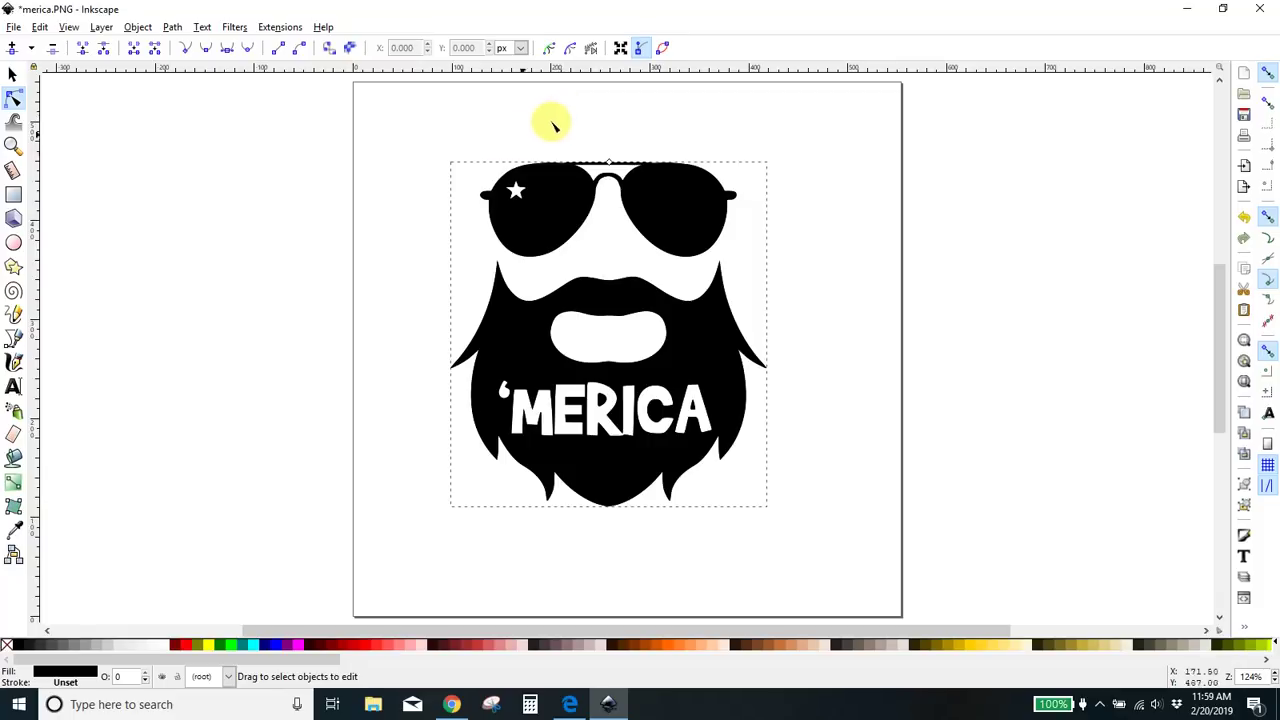
click(186, 645)
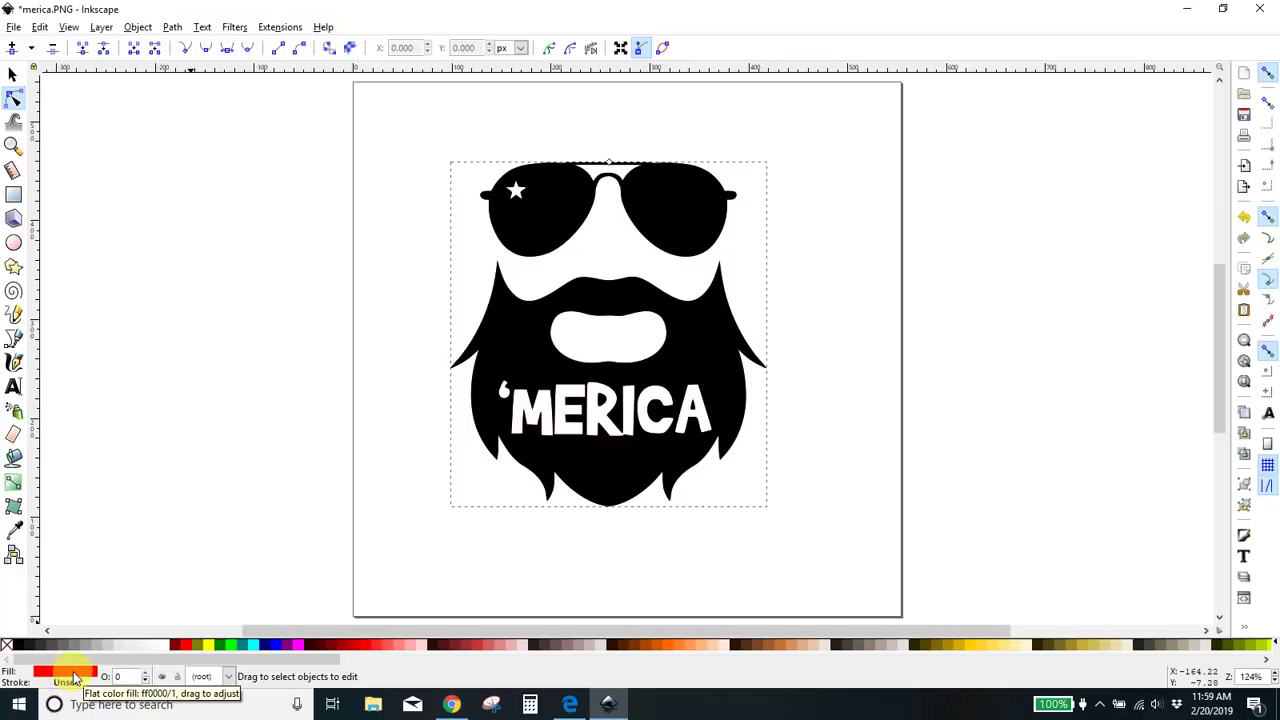
click(697, 362)
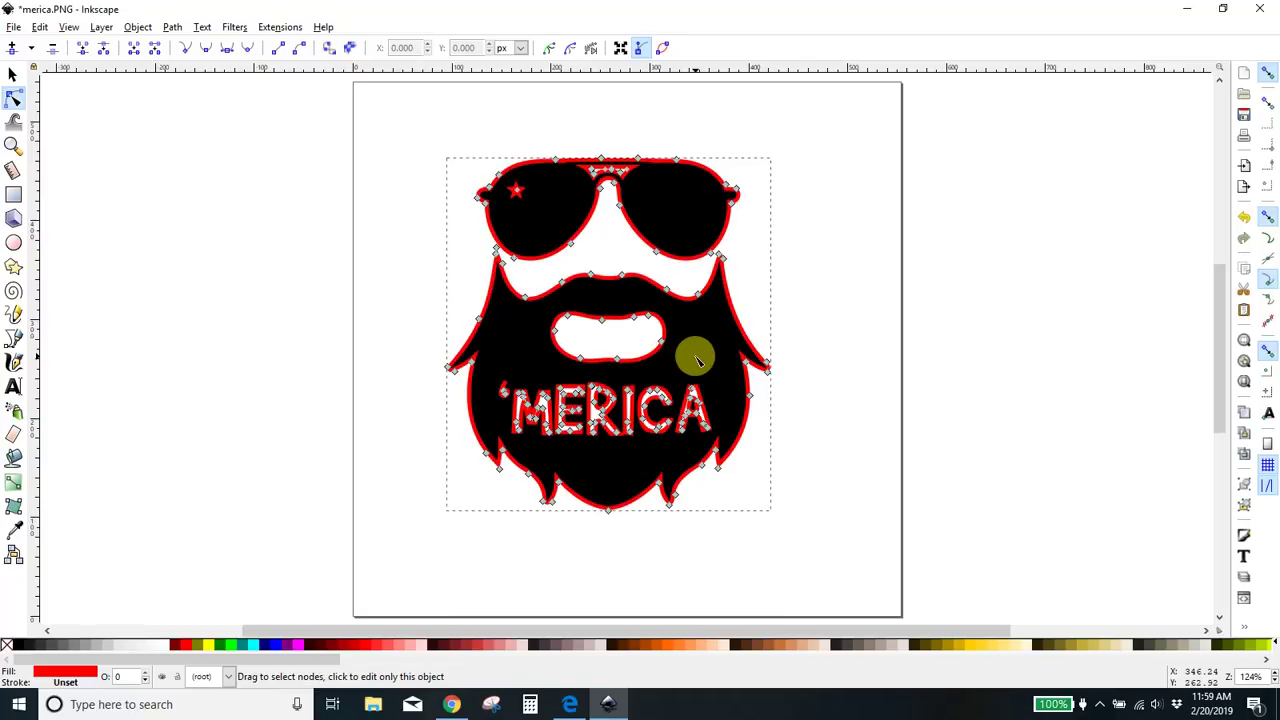
key(ctrl+parenright)
key(ctrl+parenright)
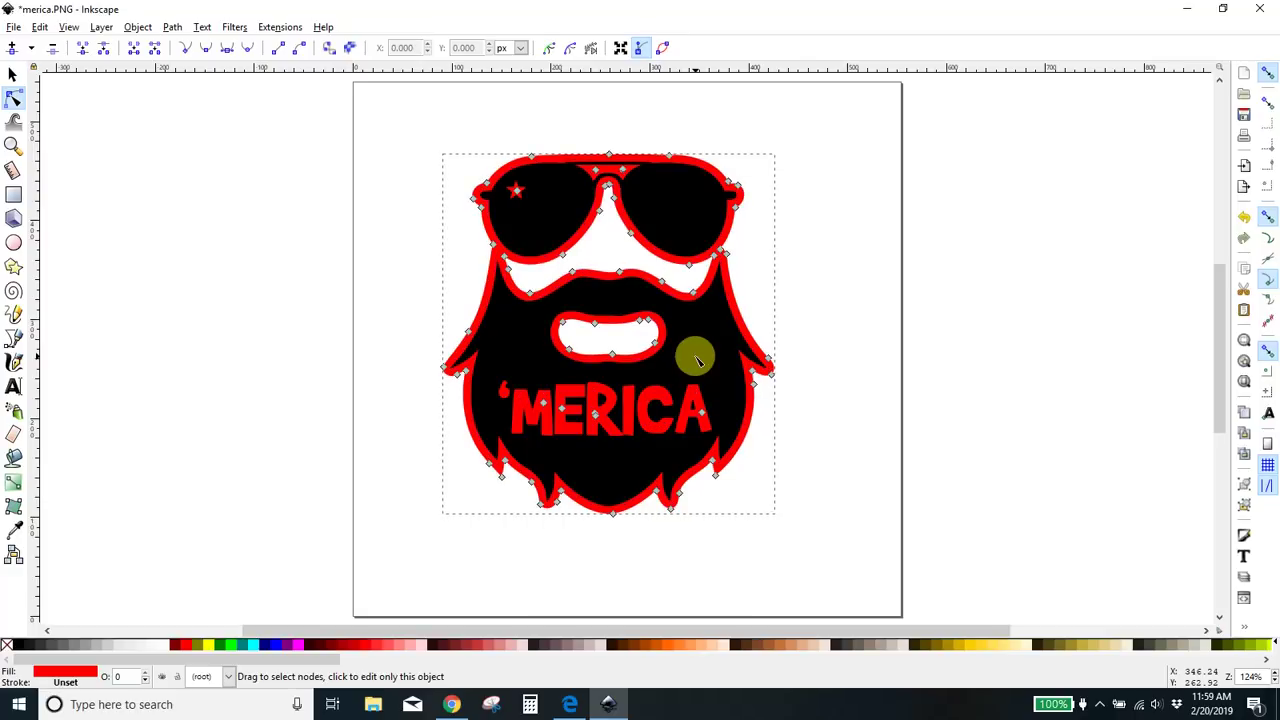
click(13, 75)
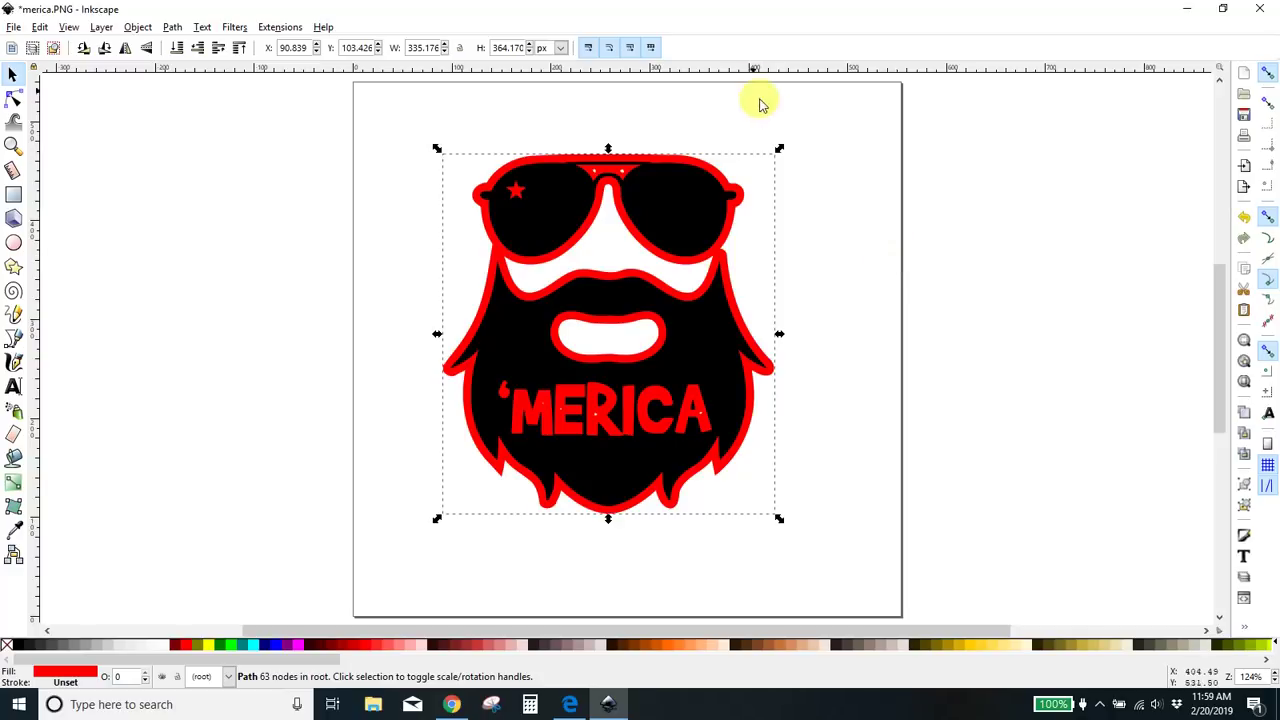
Move the black beard off the page left and delete stray nodes in the red offset's lower beard.
drag(665, 223, 263, 143)
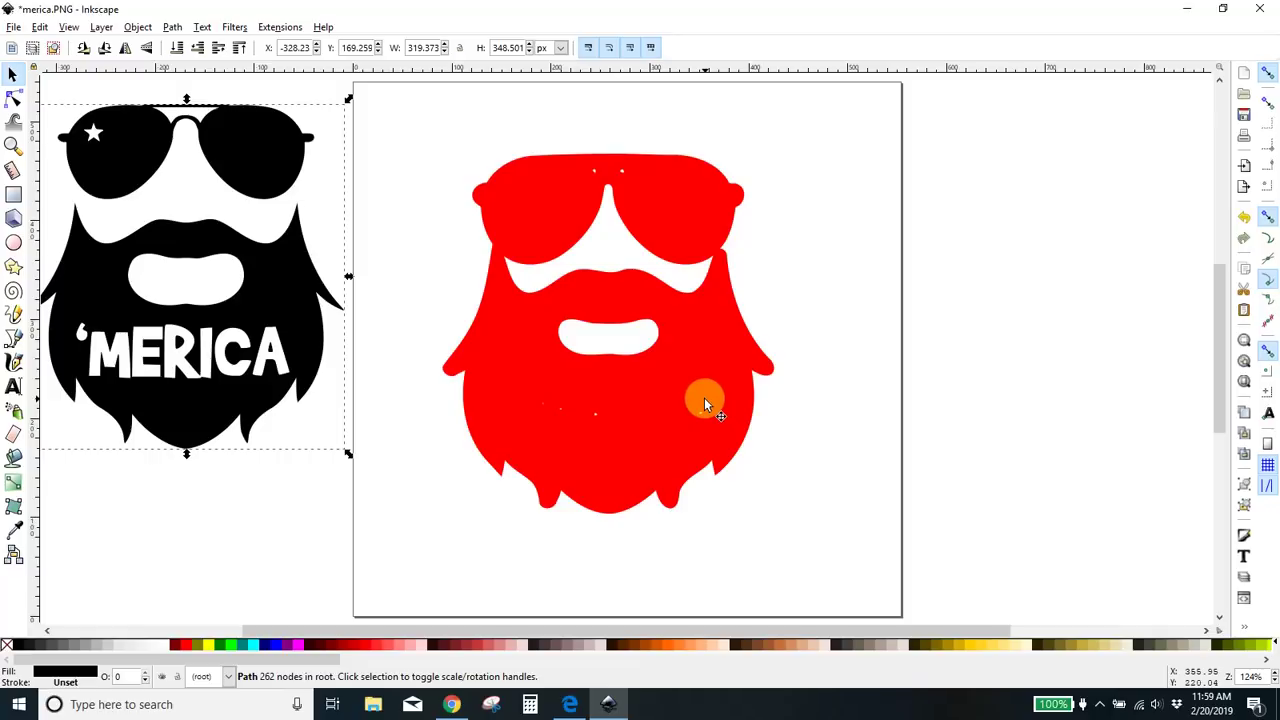
double_click(644, 402)
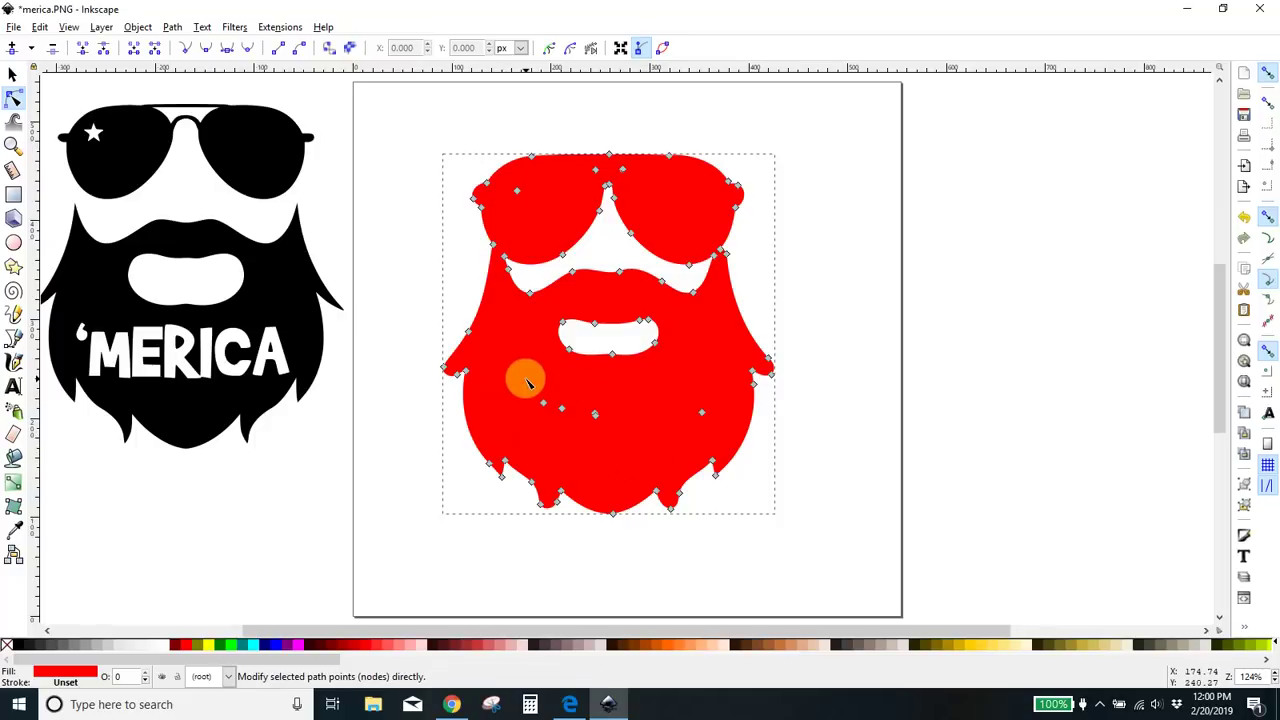
drag(524, 378, 722, 430)
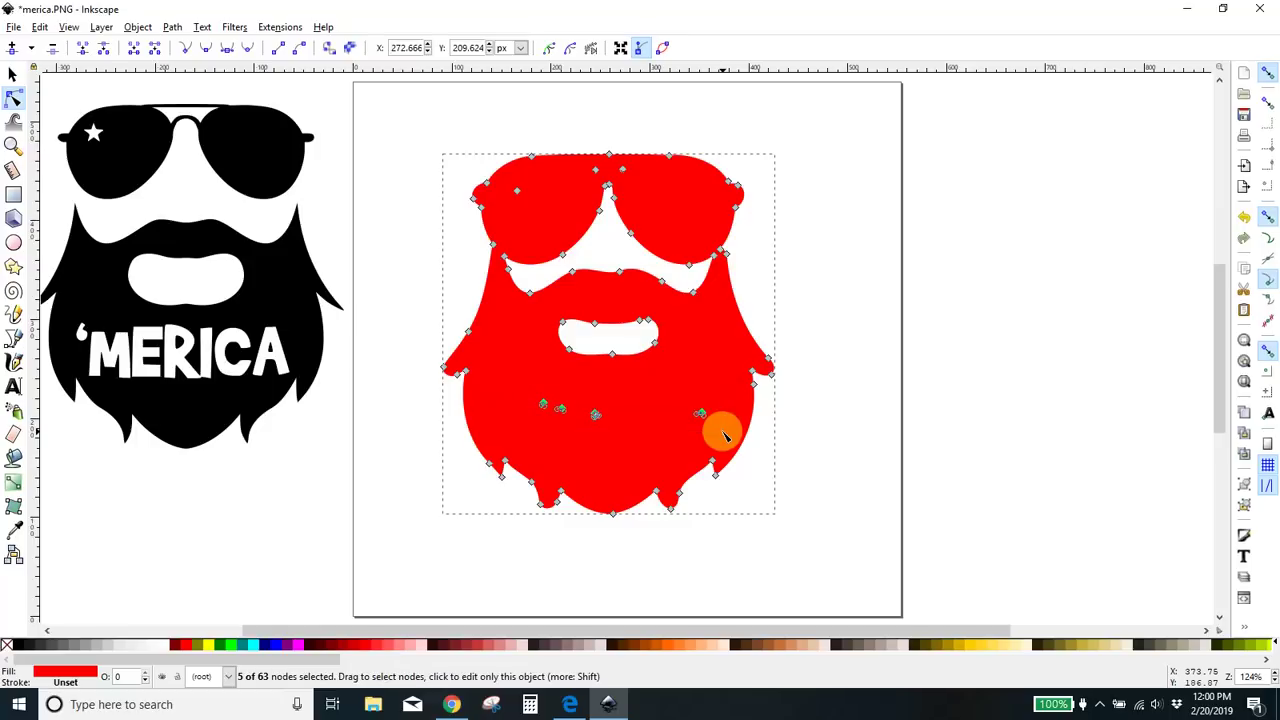
key(Delete)
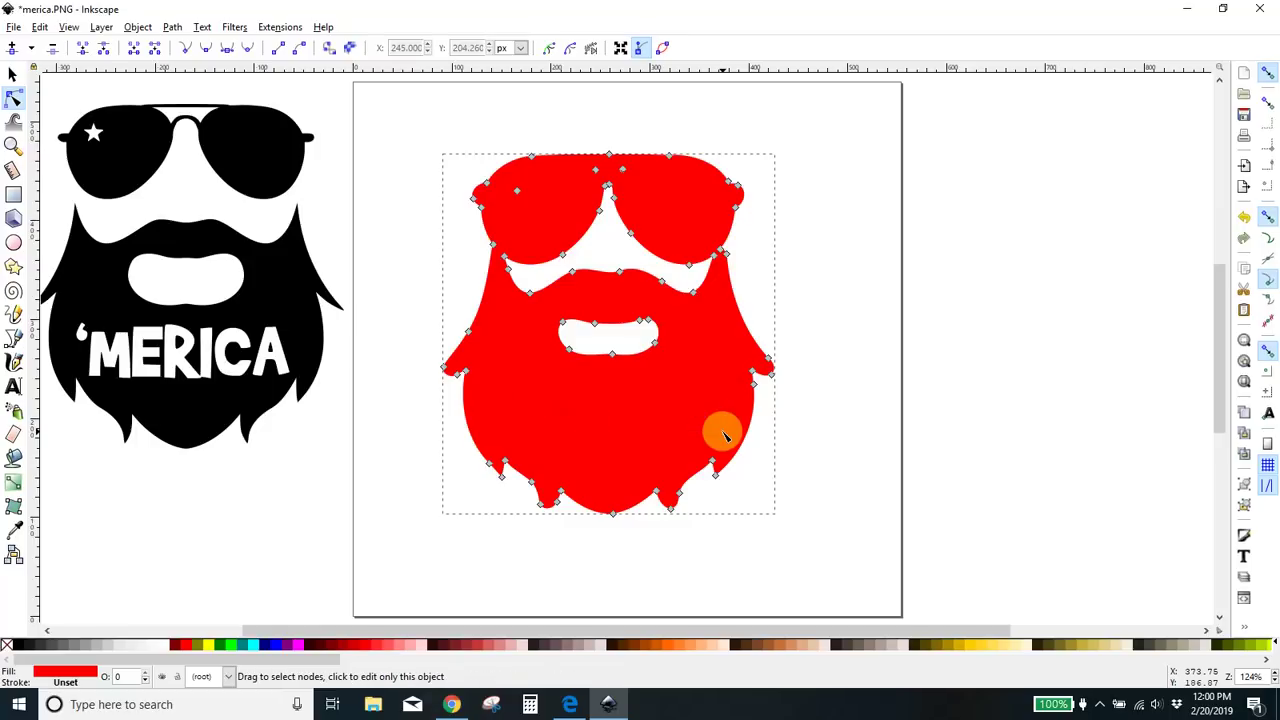
click(994, 366)
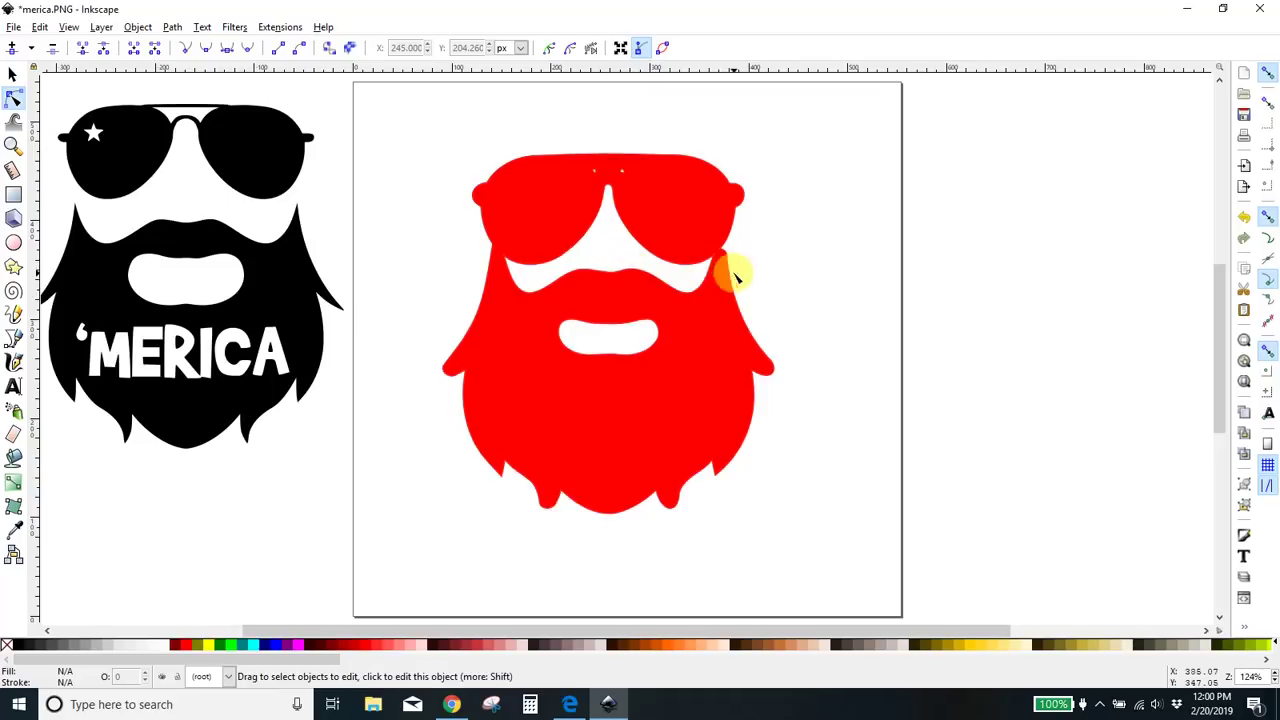
click(634, 433)
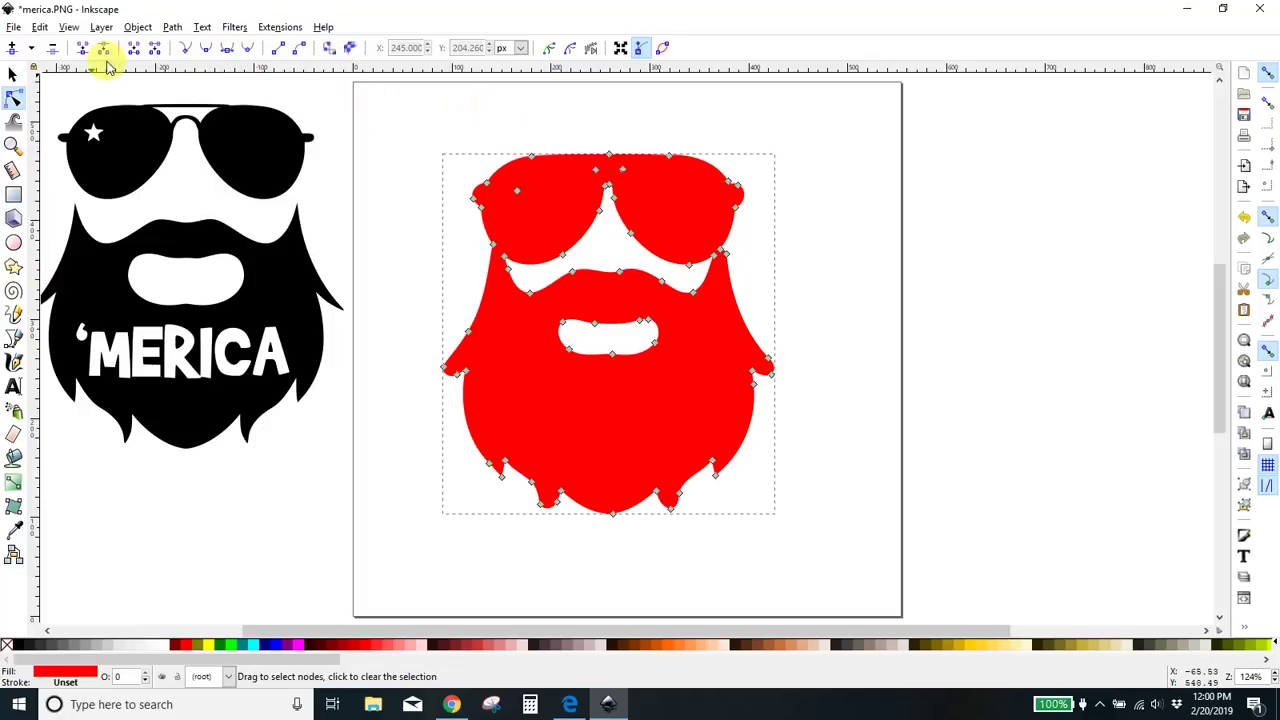
Break the red shadow shape apart into its separate subpaths.
click(174, 27)
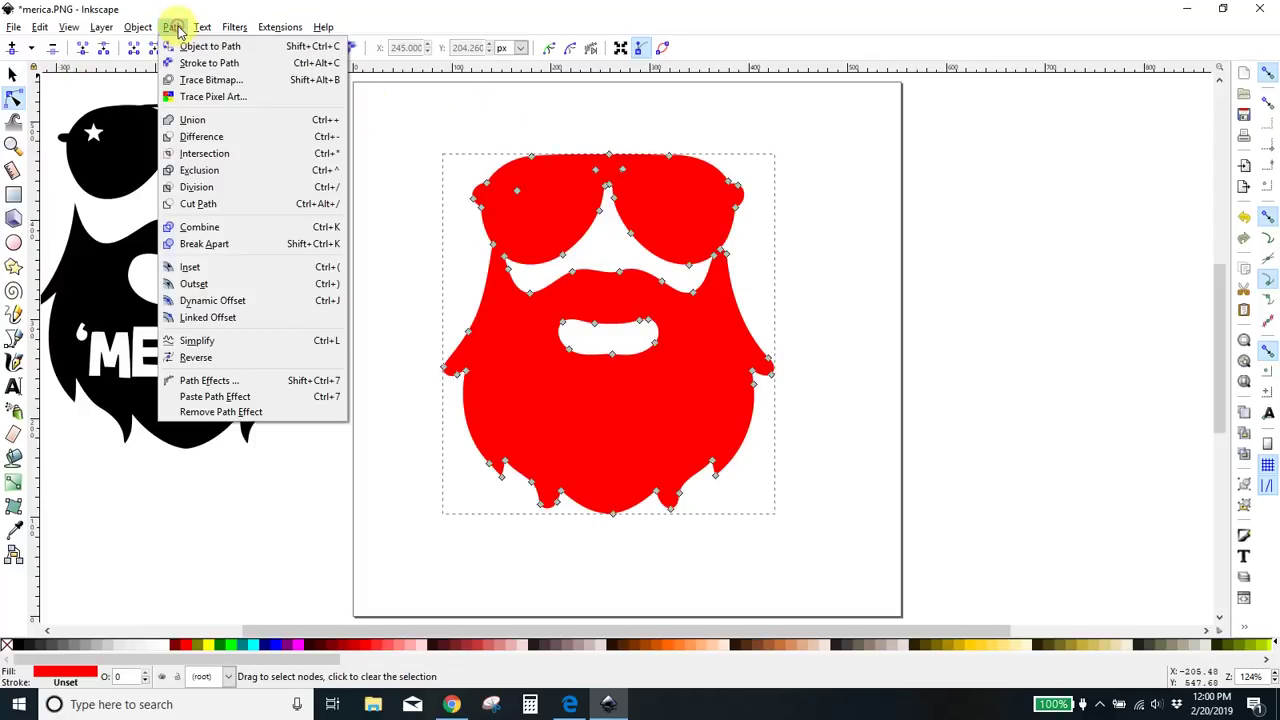
click(199, 245)
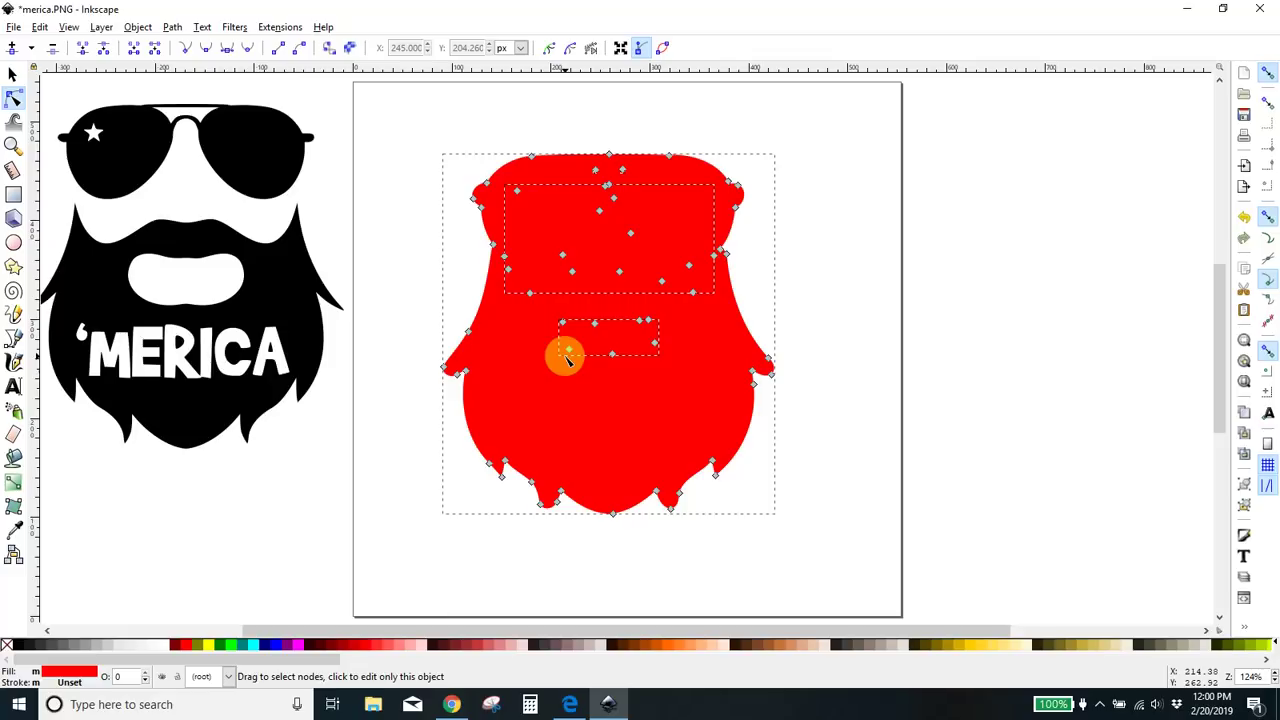
click(668, 416)
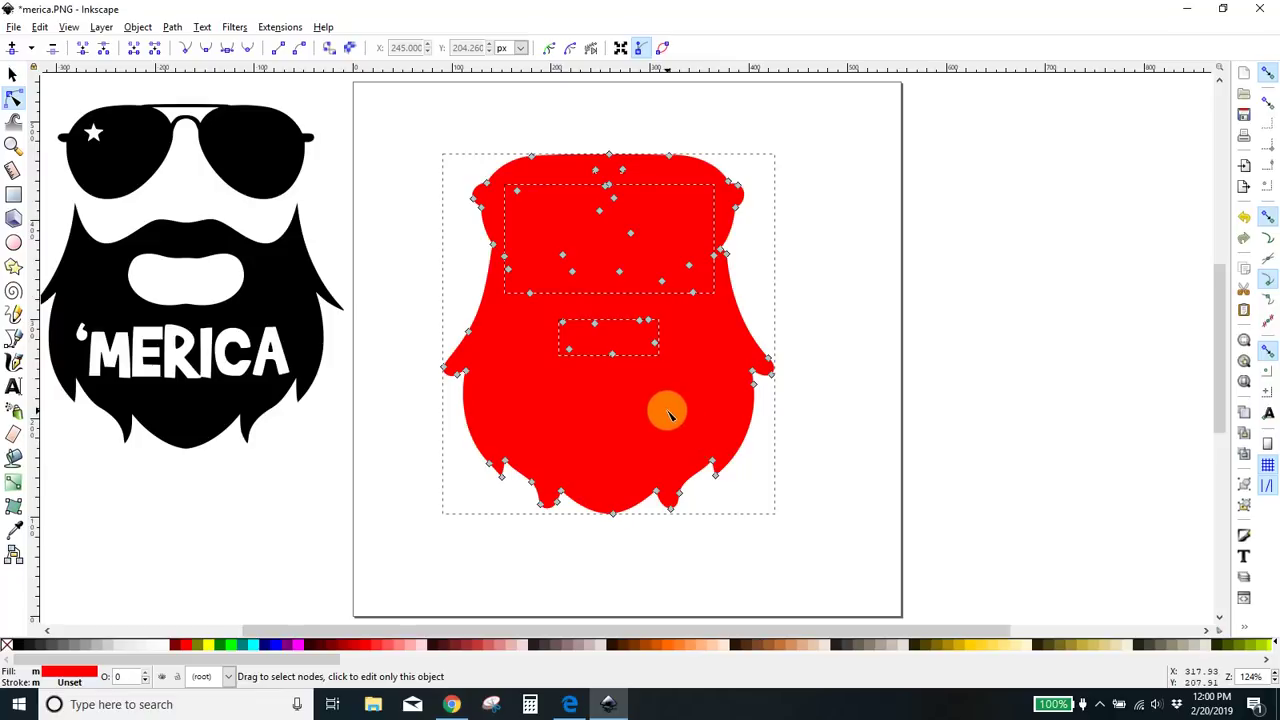
Union the pieces into one solid red silhouette and deselect it.
click(172, 27)
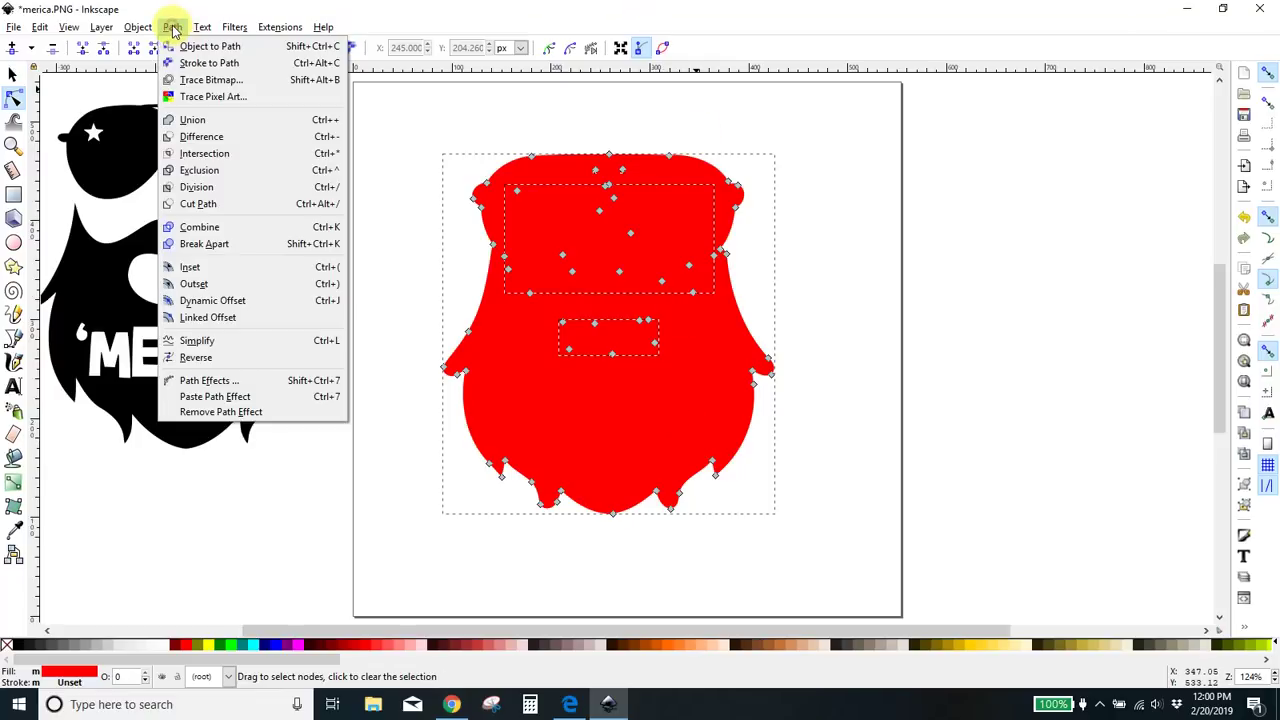
click(182, 120)
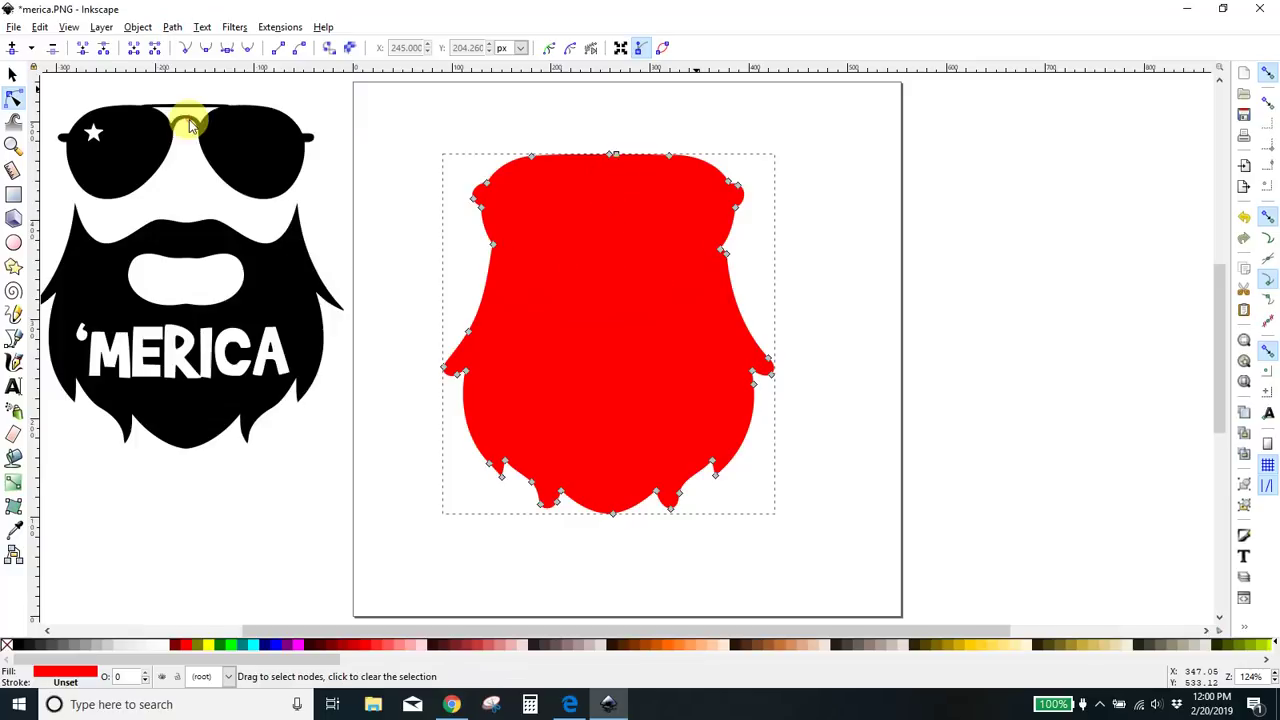
click(716, 344)
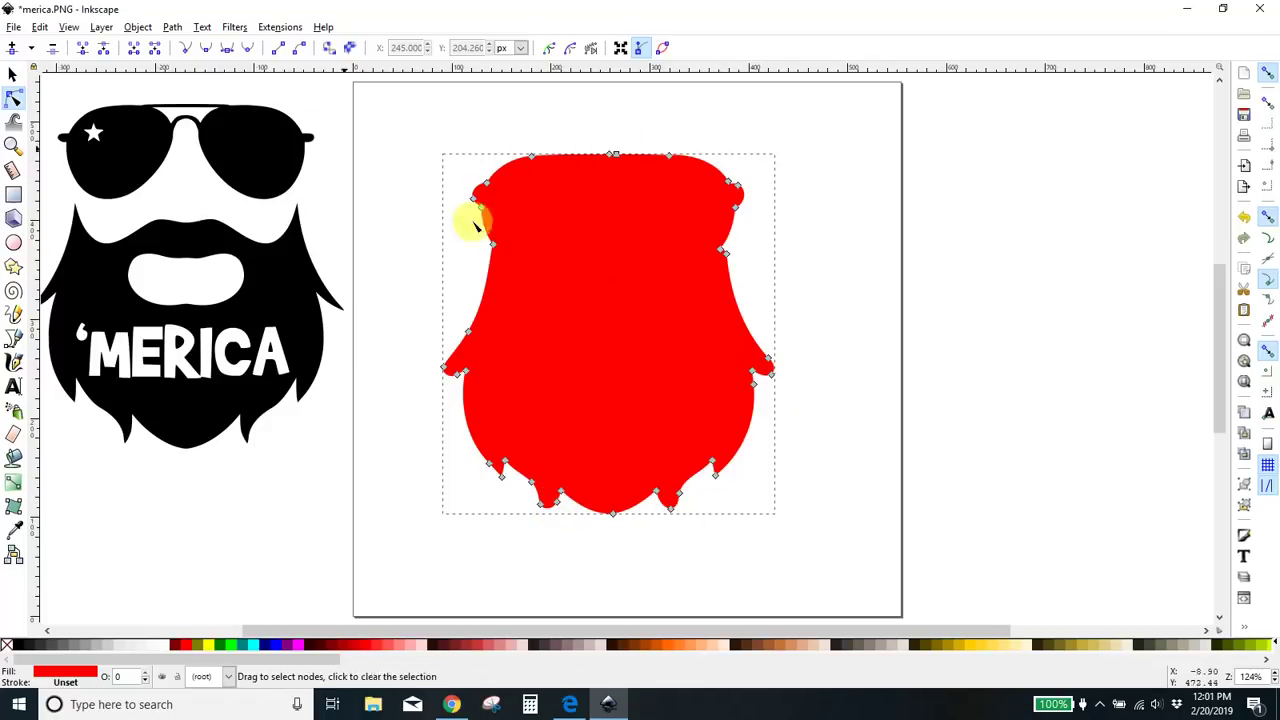
click(12, 75)
click(996, 266)
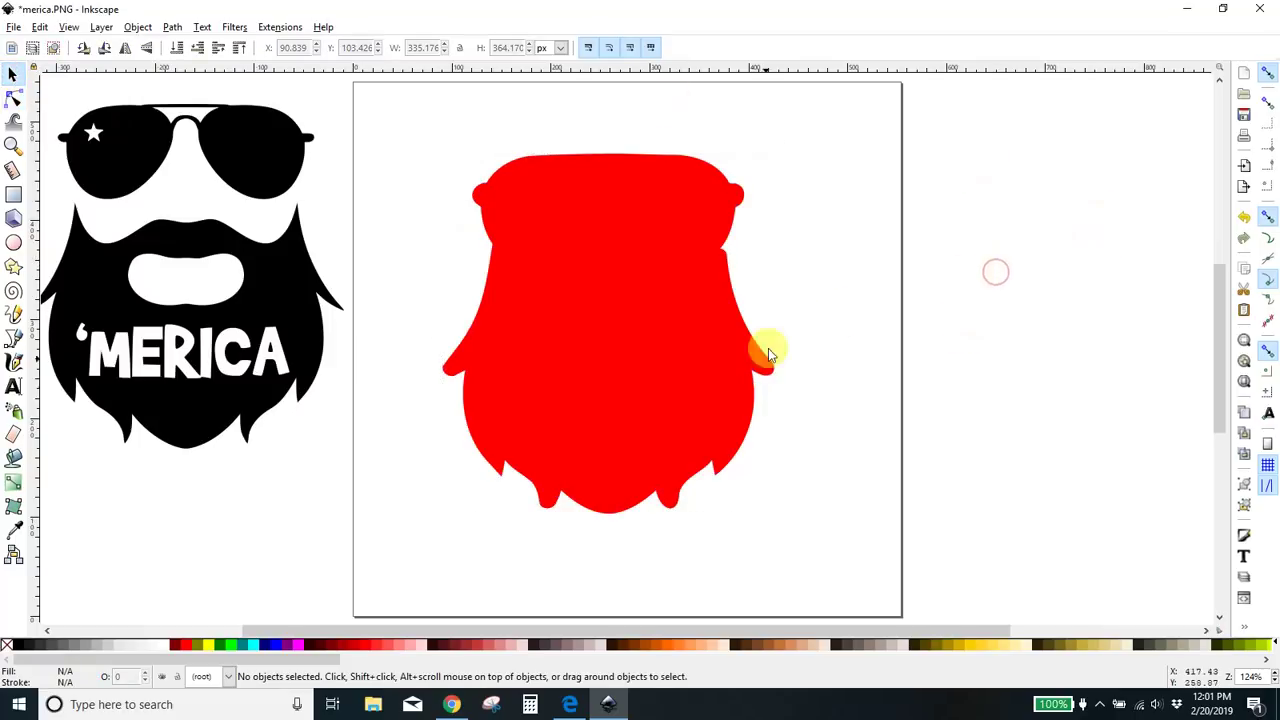
Preview the black beard design over the red shadow, then move it off the page and delete it.
drag(263, 285, 686, 336)
key(Right)
key(Right)
key(Right)
key(Right)
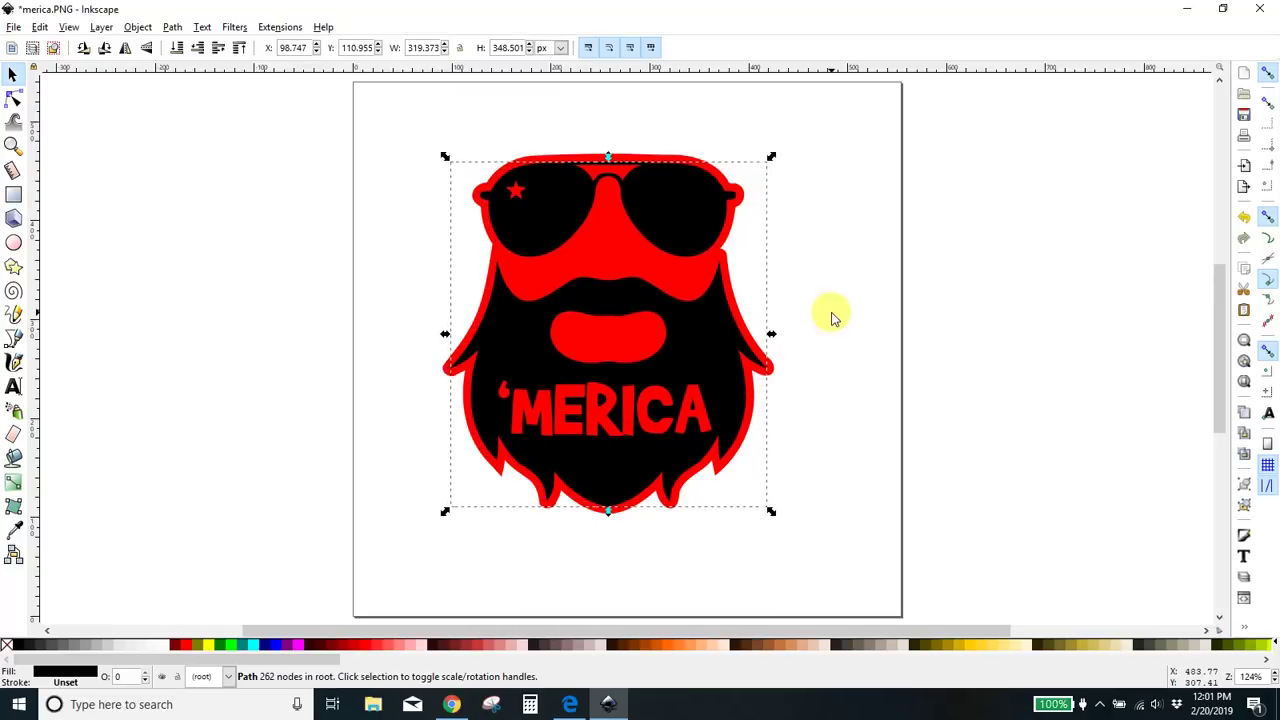
click(1016, 281)
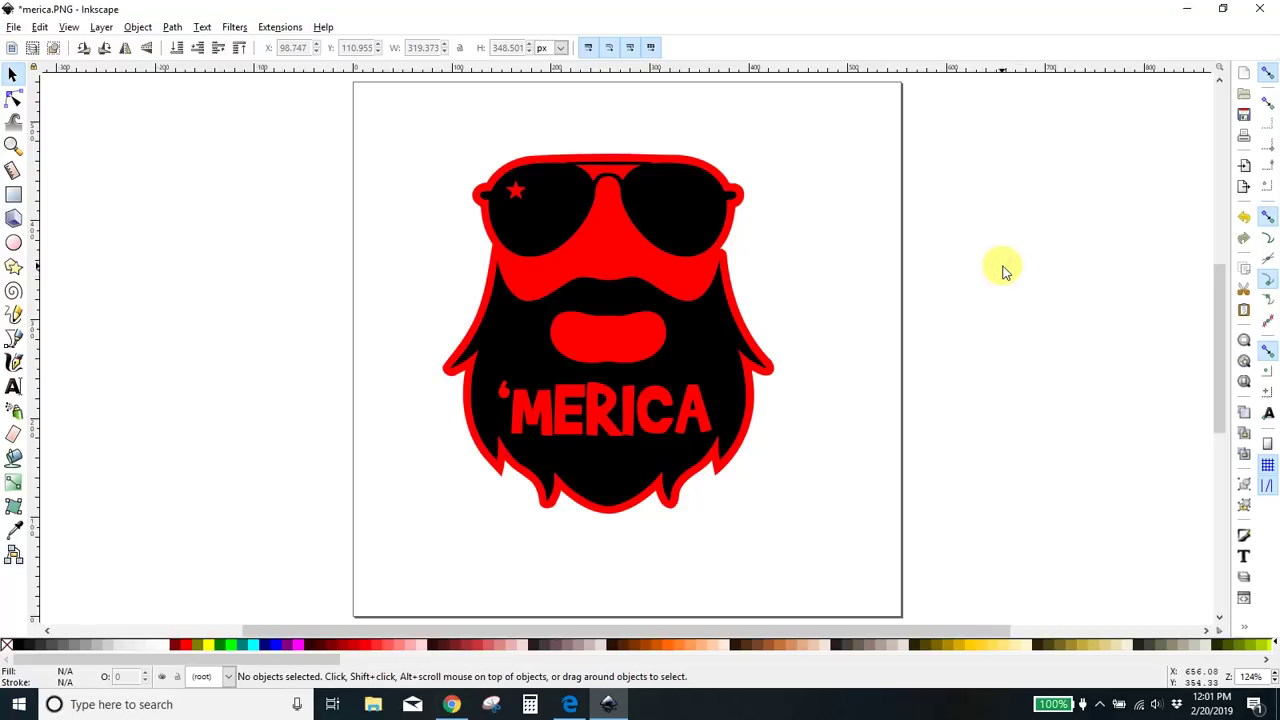
drag(557, 206, 264, 232)
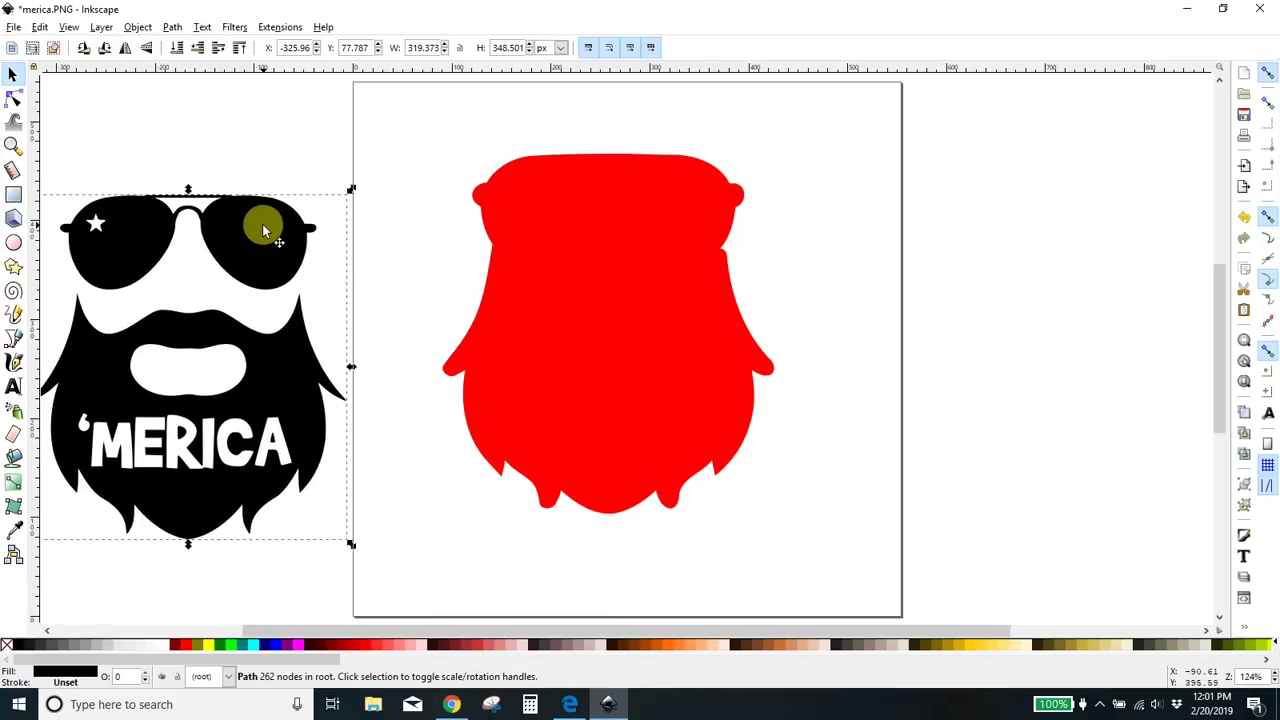
key(Delete)
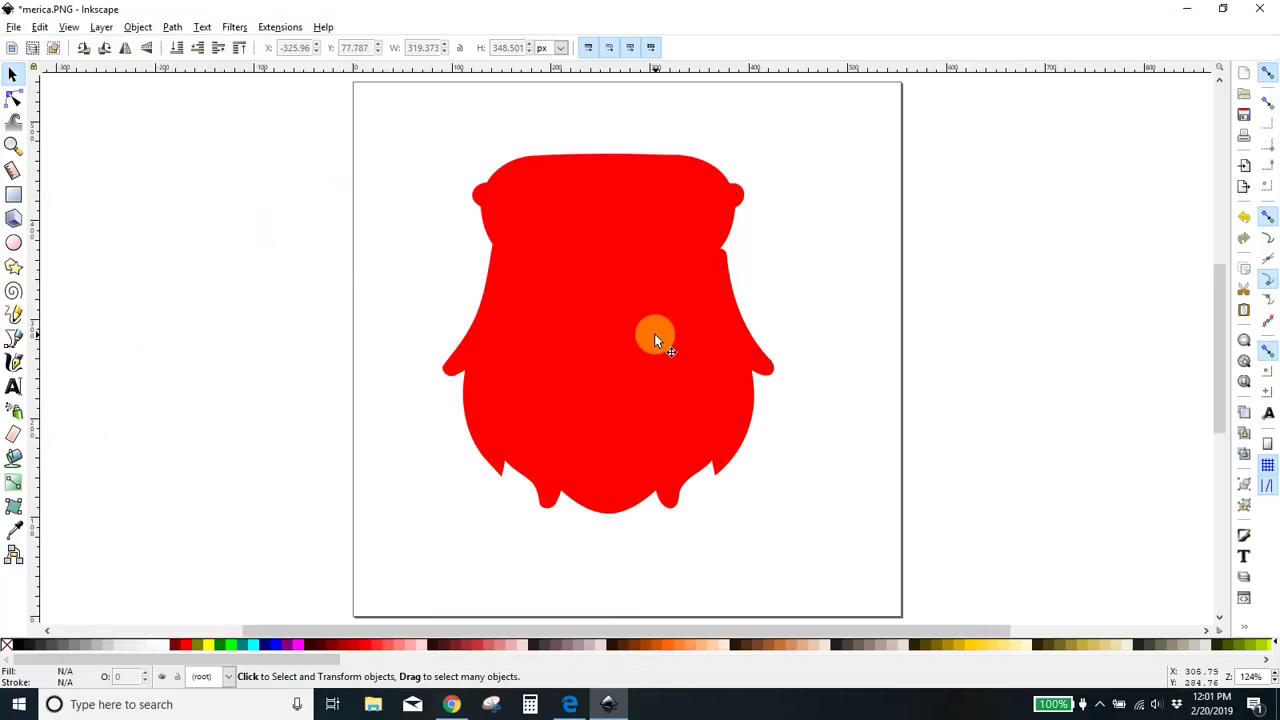
Save the red shadow as the Inkscape SVG file mericashadow.svg.
click(14, 27)
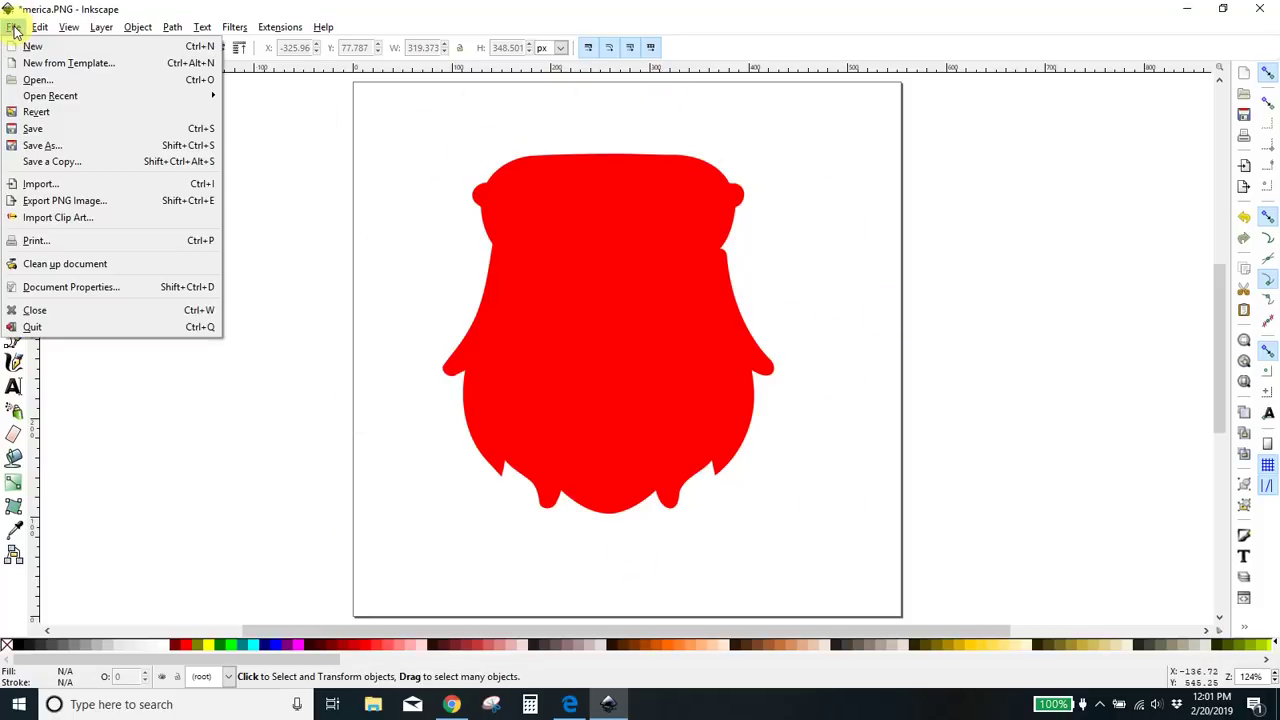
click(42, 145)
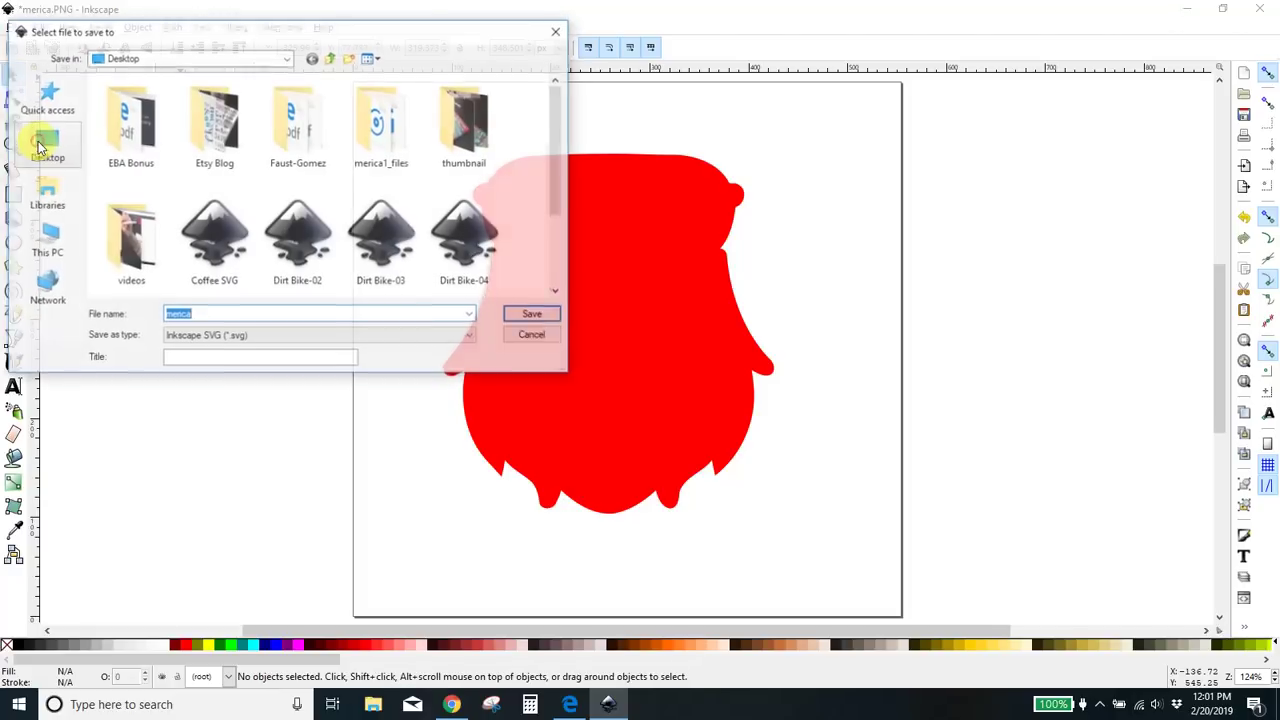
click(214, 311)
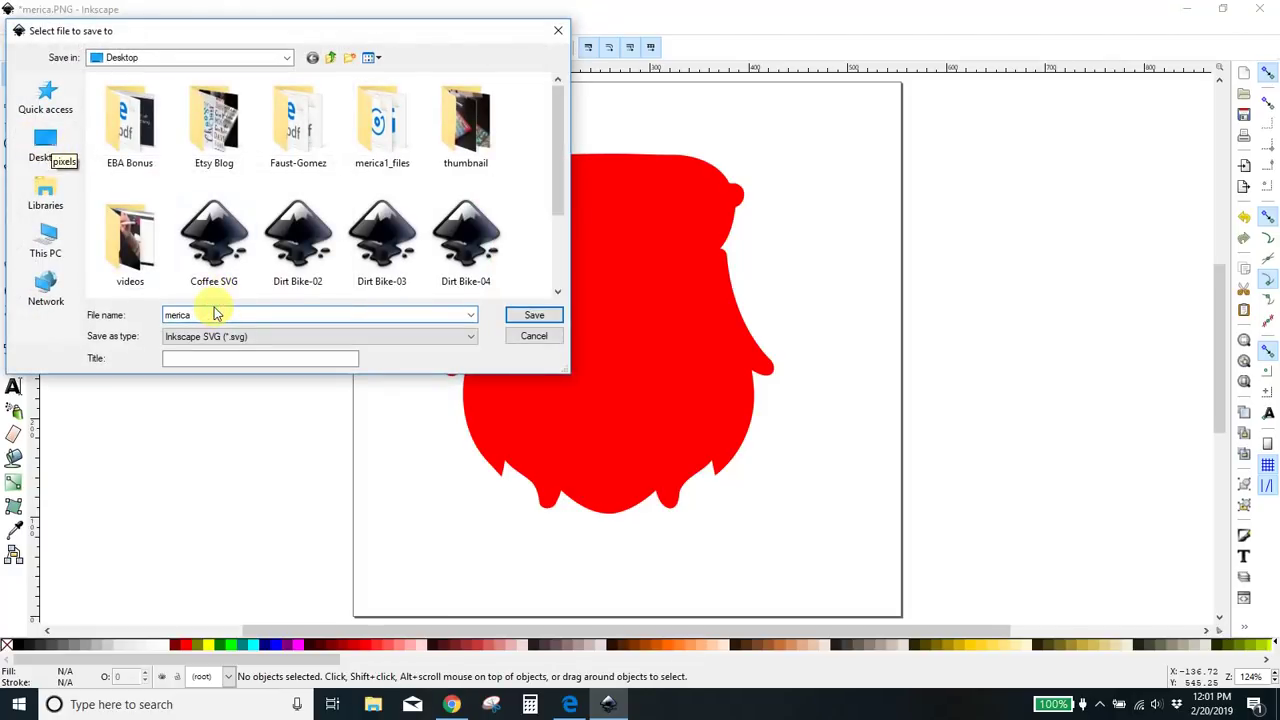
text(shadow)
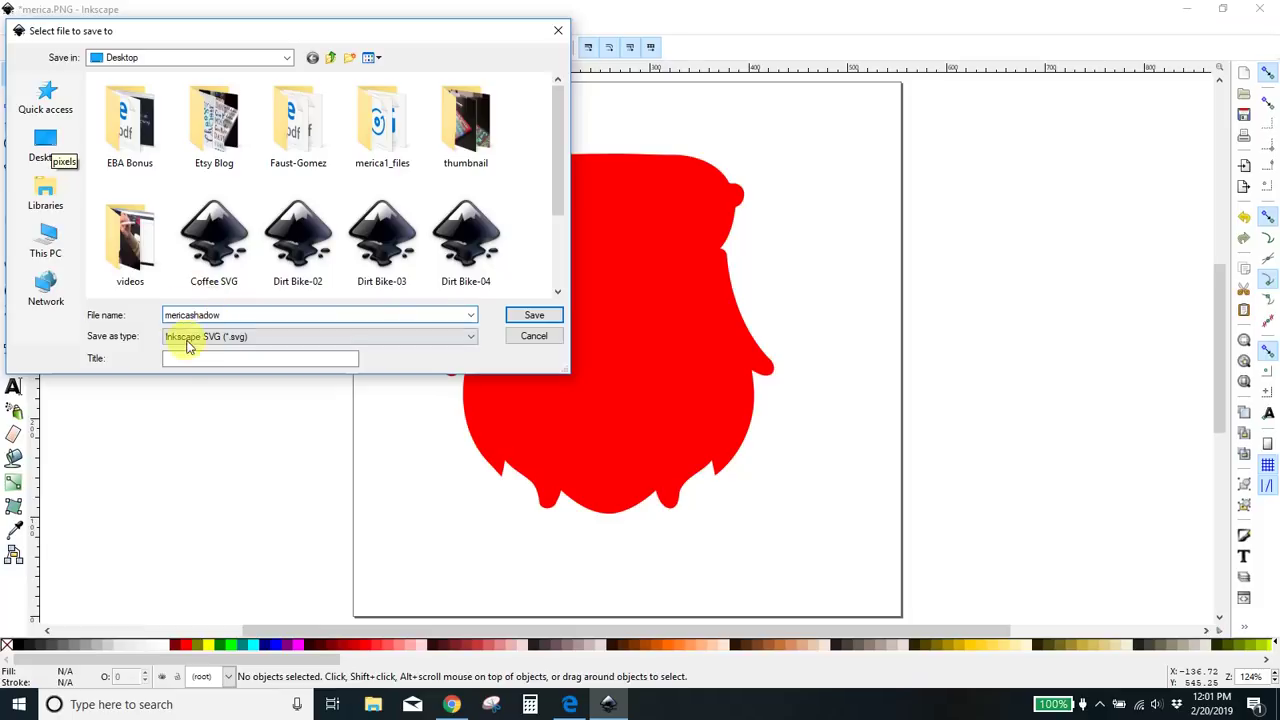
click(548, 316)
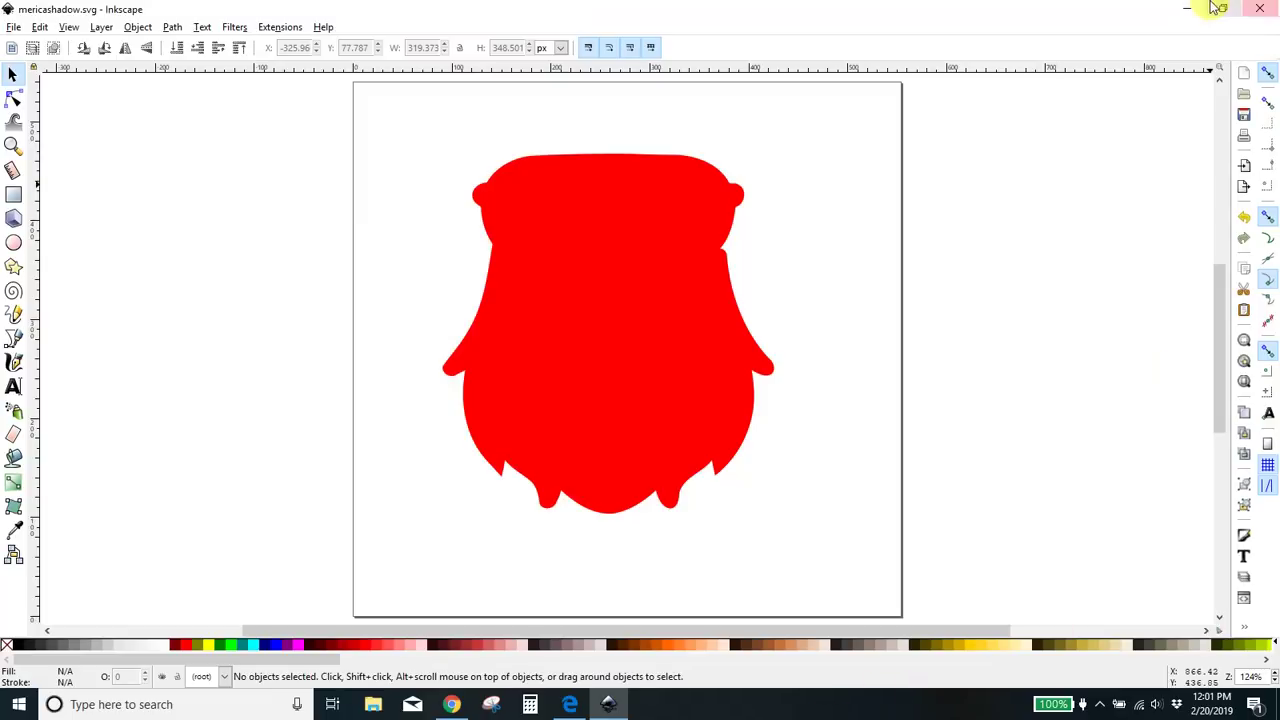
click(1256, 8)
Load mericashadow.svg into Cricut Design Space through Upload Image > Browse.
click(572, 704)
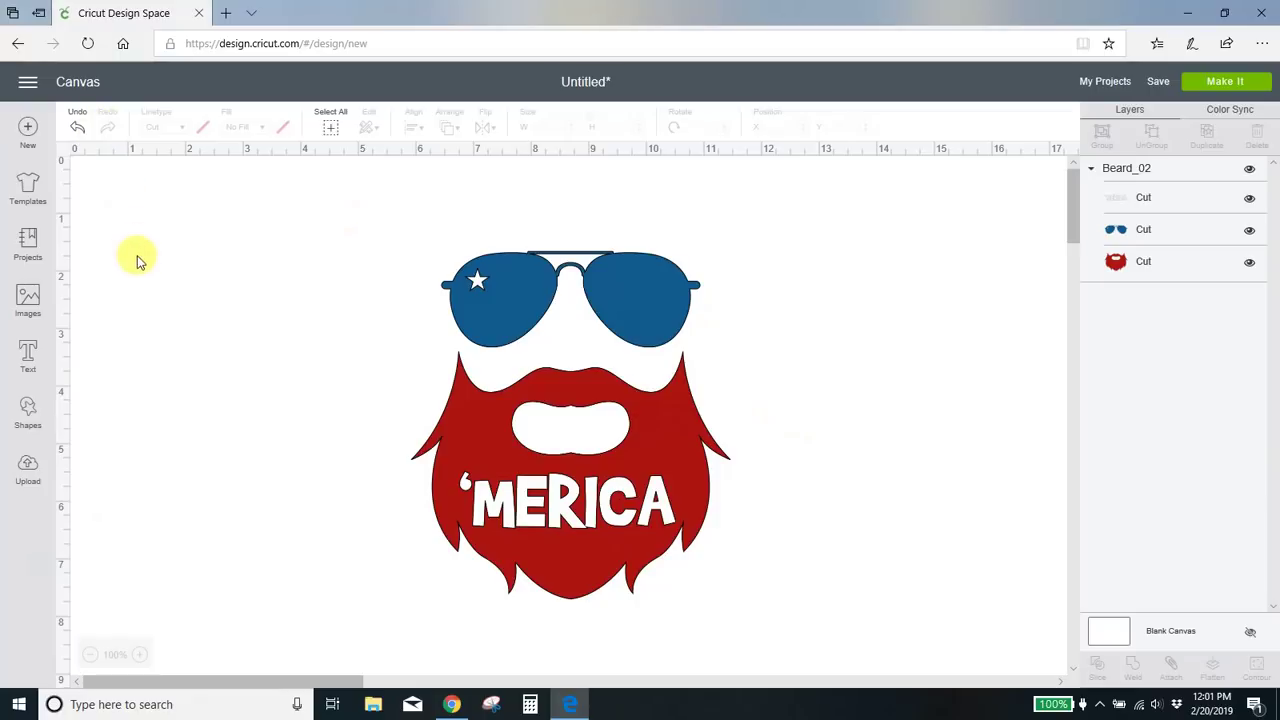
click(28, 470)
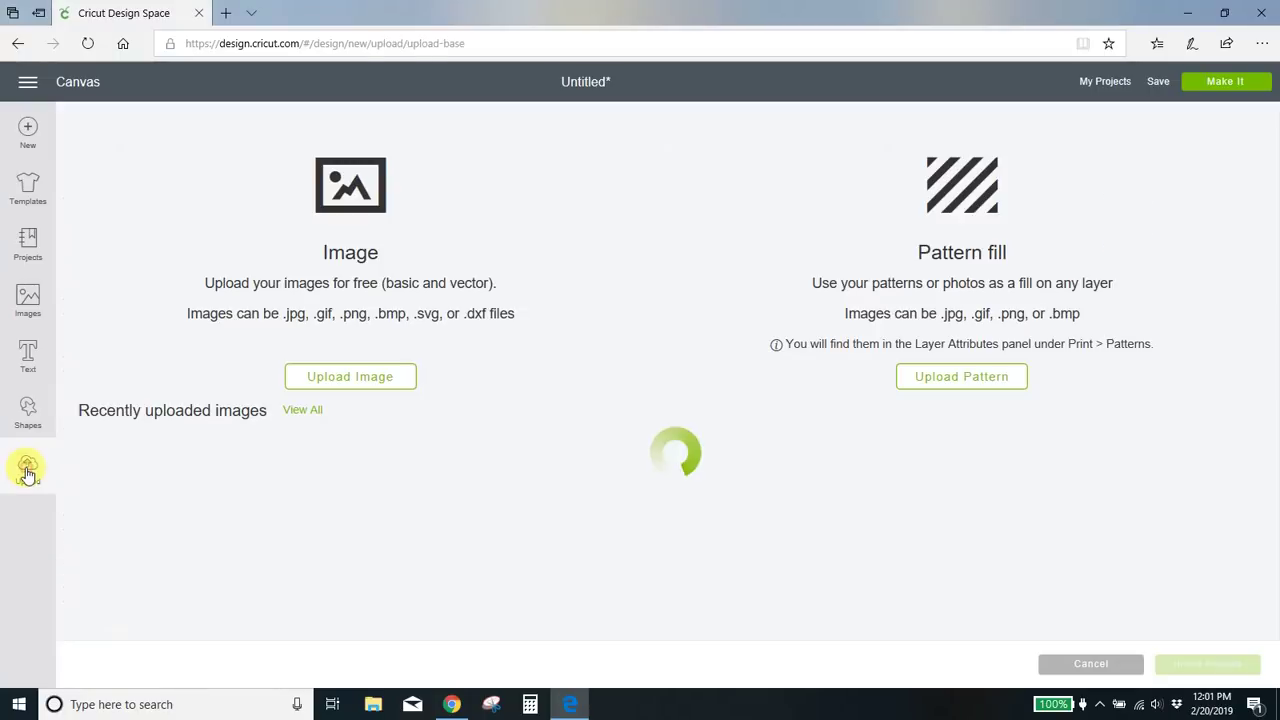
click(321, 385)
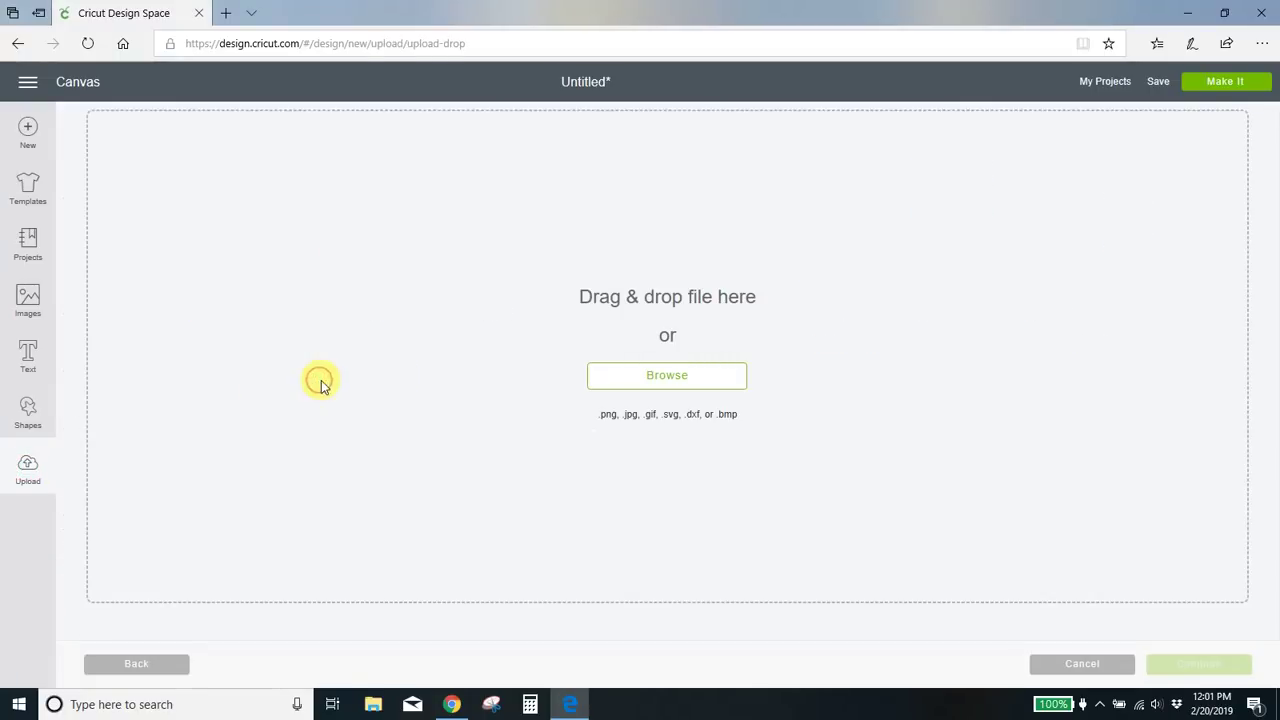
click(645, 378)
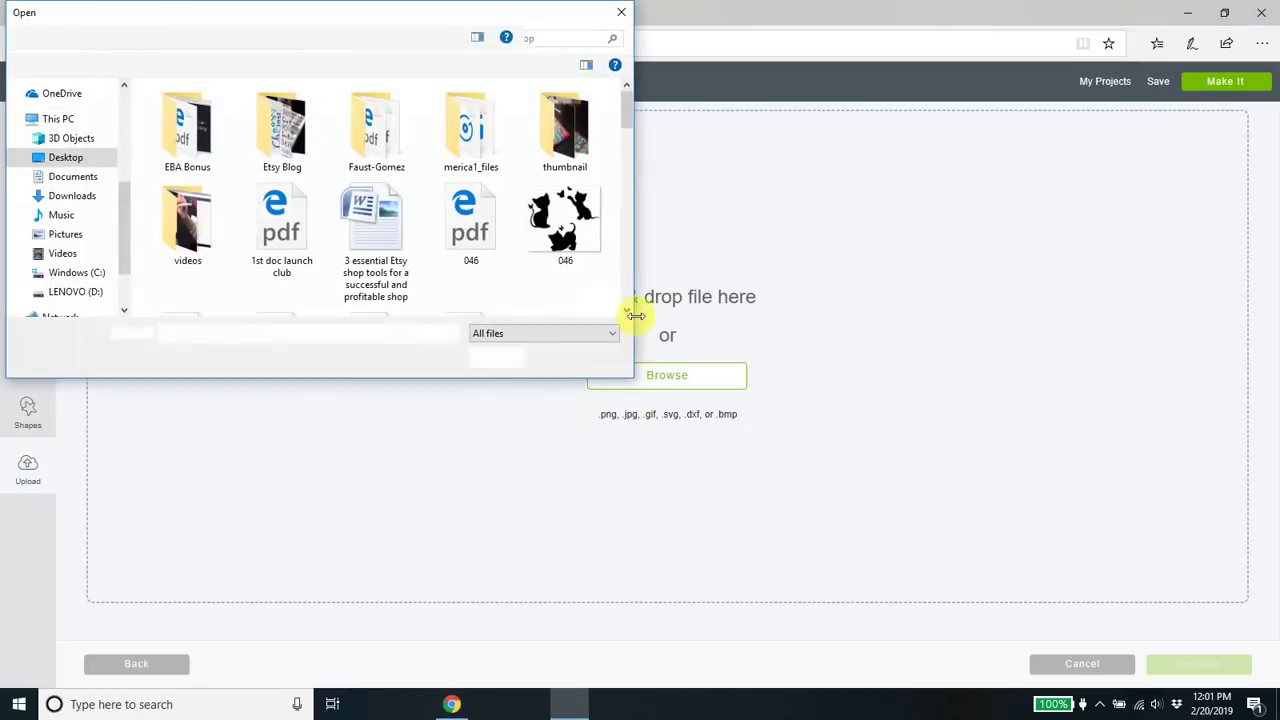
scroll(533, 201, down, 6)
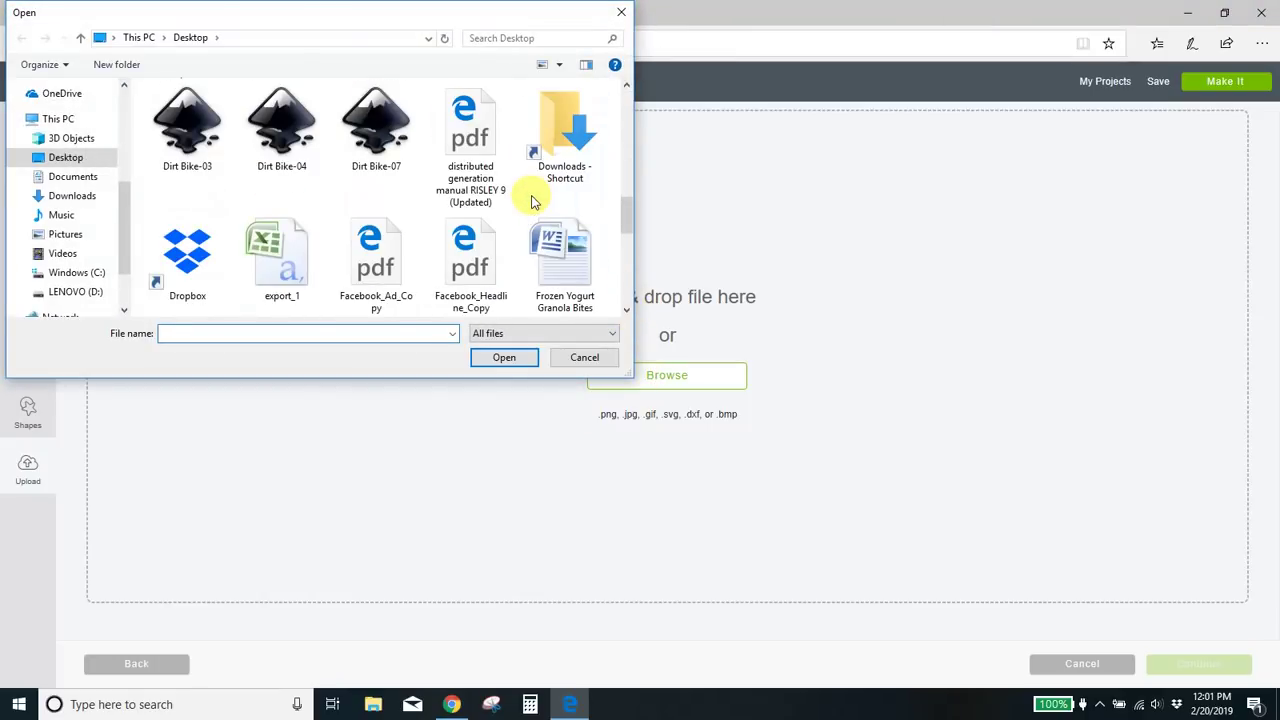
scroll(533, 201, down, 10)
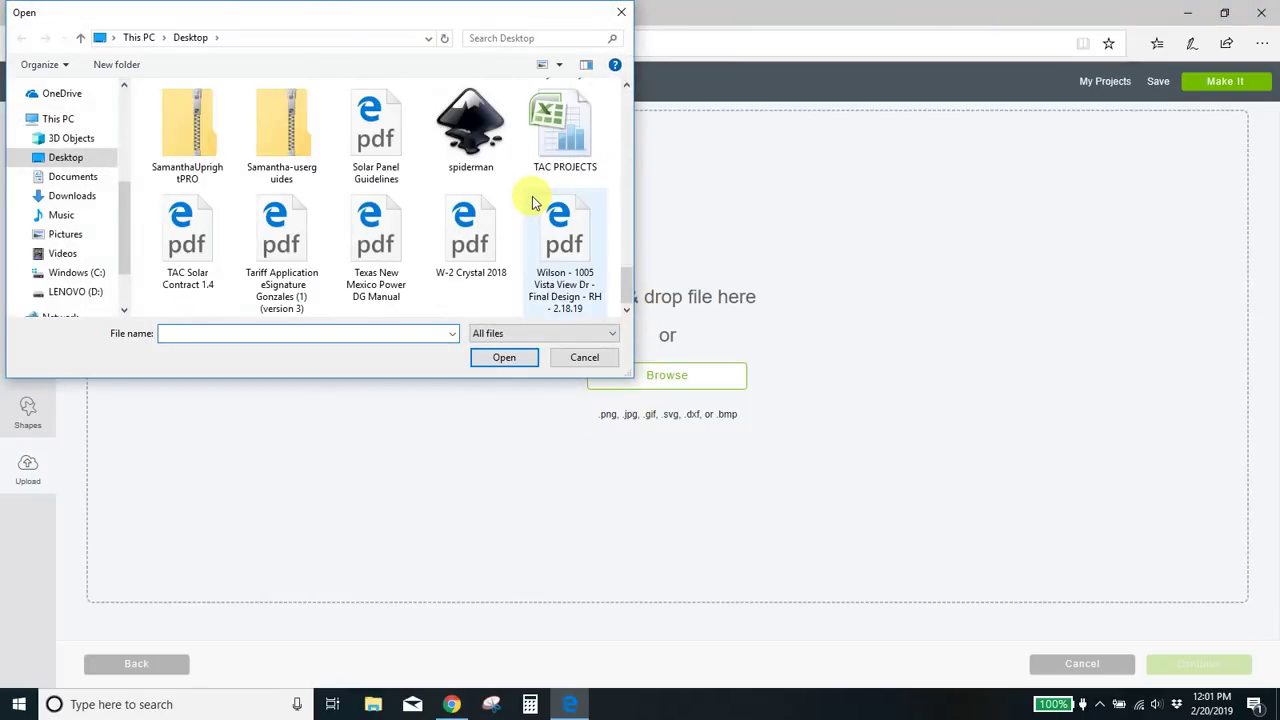
scroll(533, 201, up, 6)
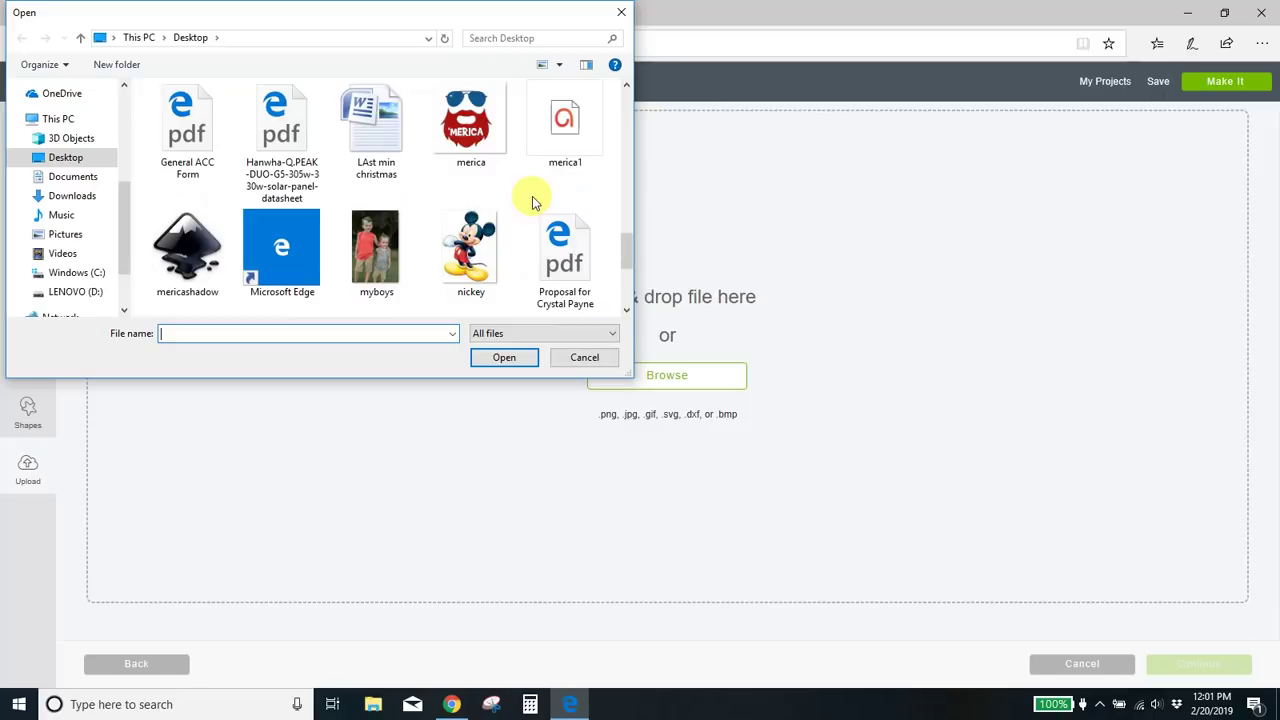
double_click(185, 255)
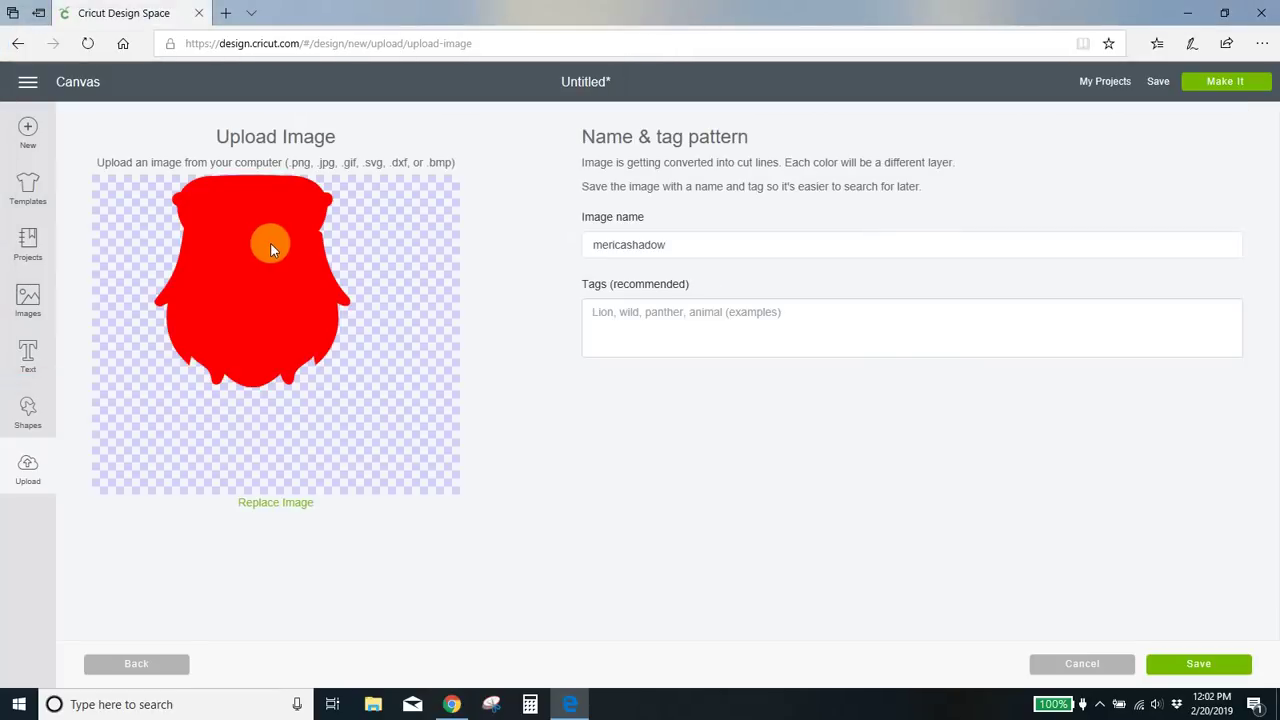
Save the mericashadow upload, insert it onto the canvas and enlarge it.
click(1200, 663)
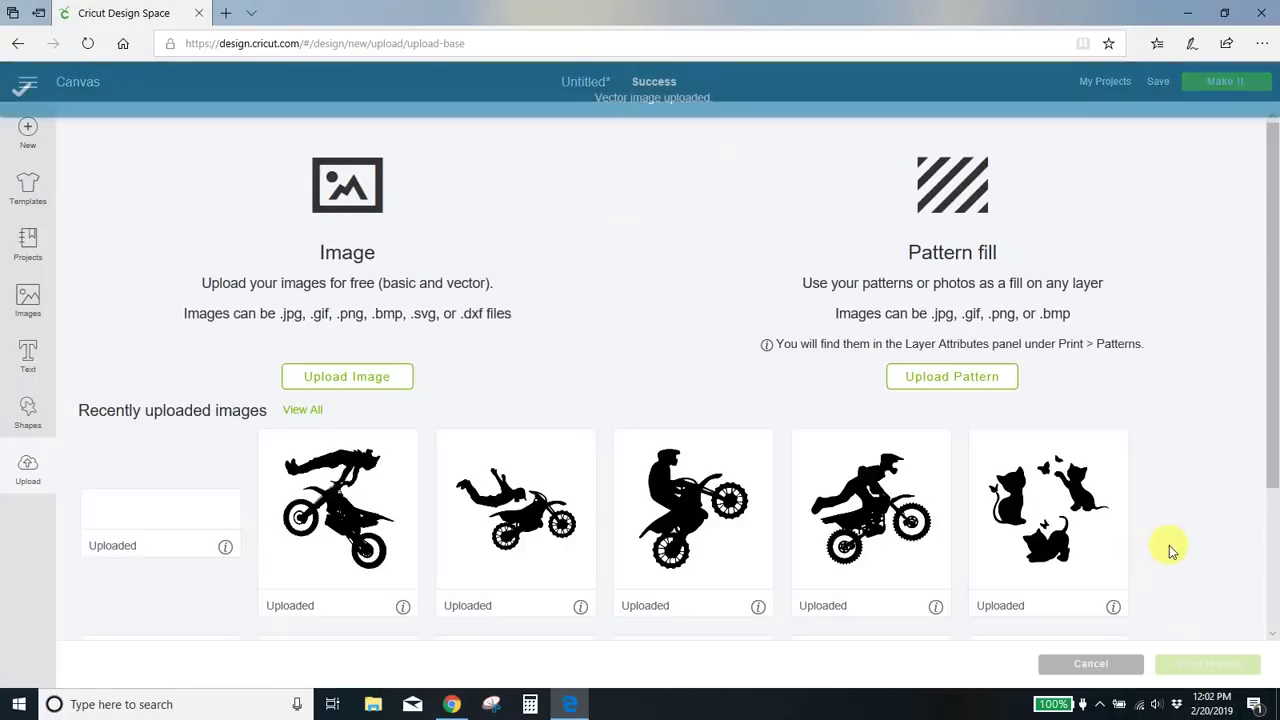
click(169, 524)
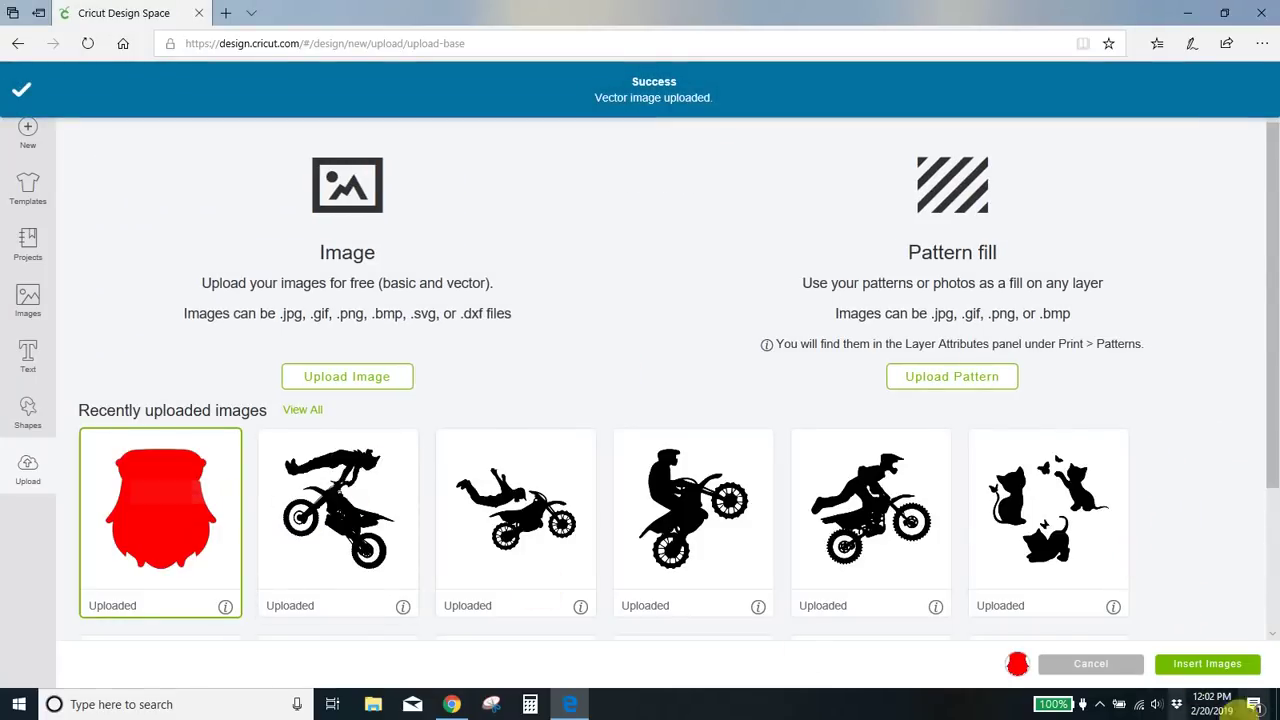
click(1208, 664)
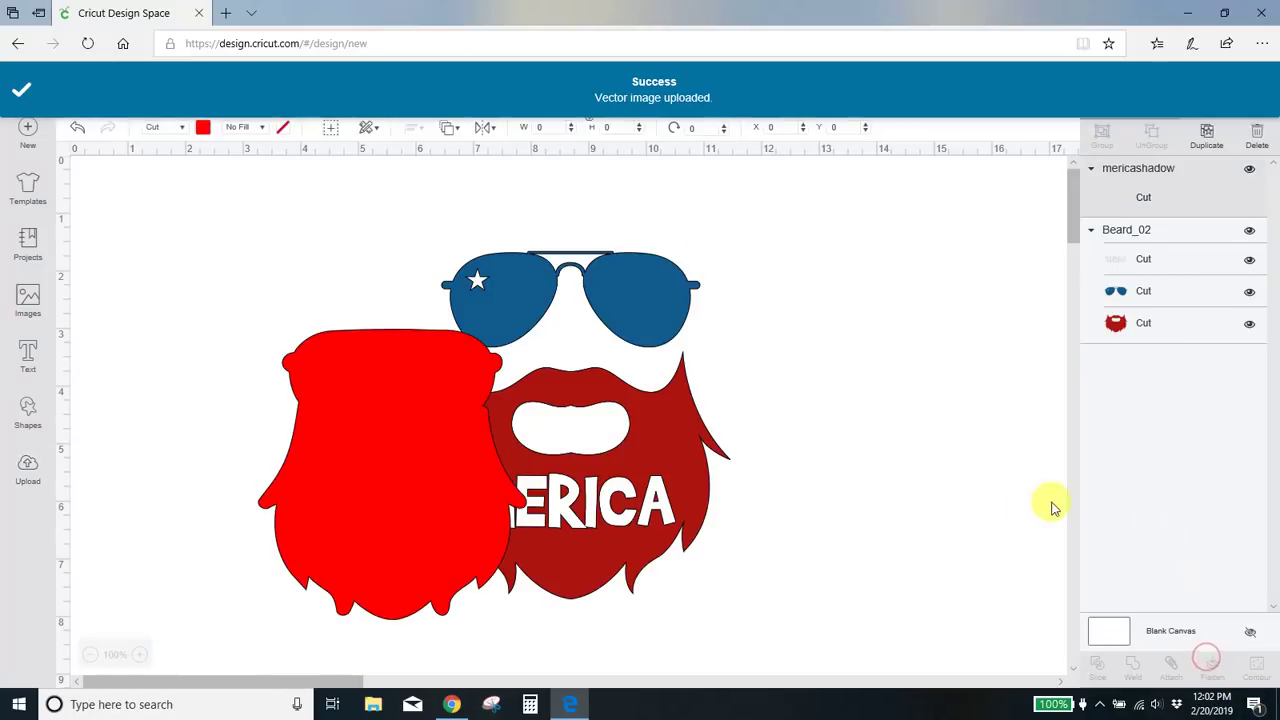
click(346, 486)
drag(346, 486, 303, 346)
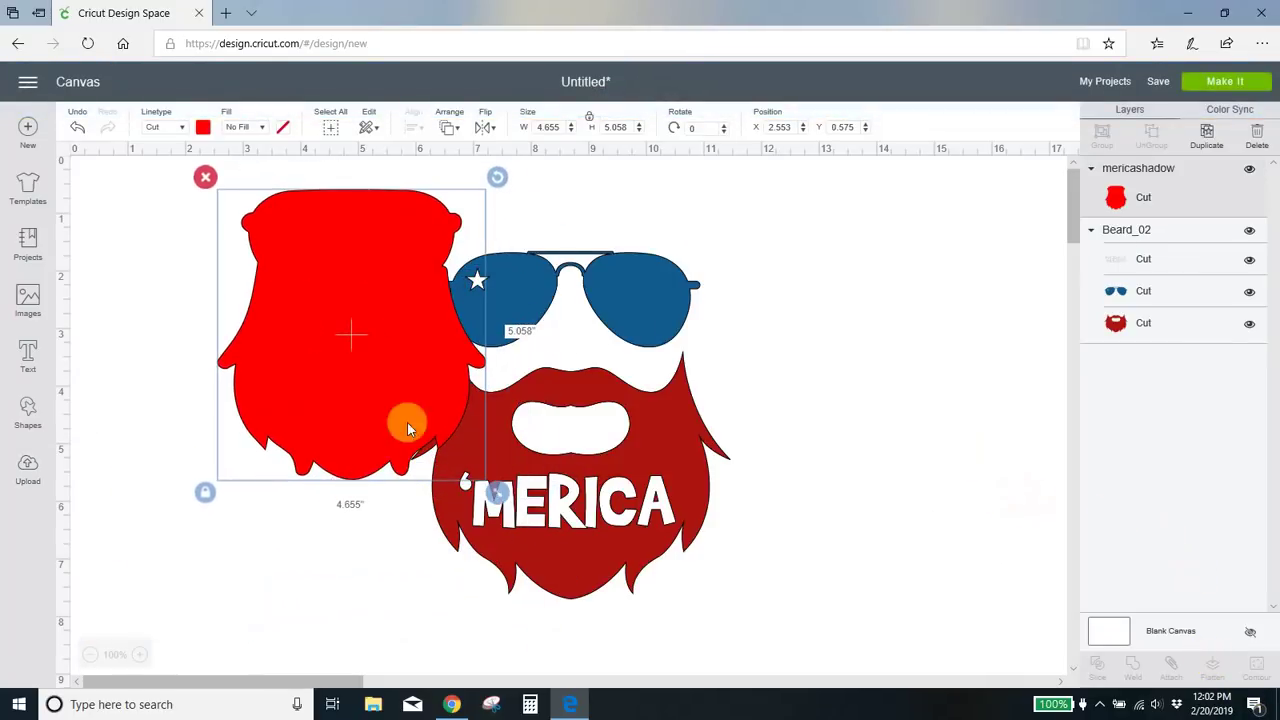
drag(494, 500, 582, 584)
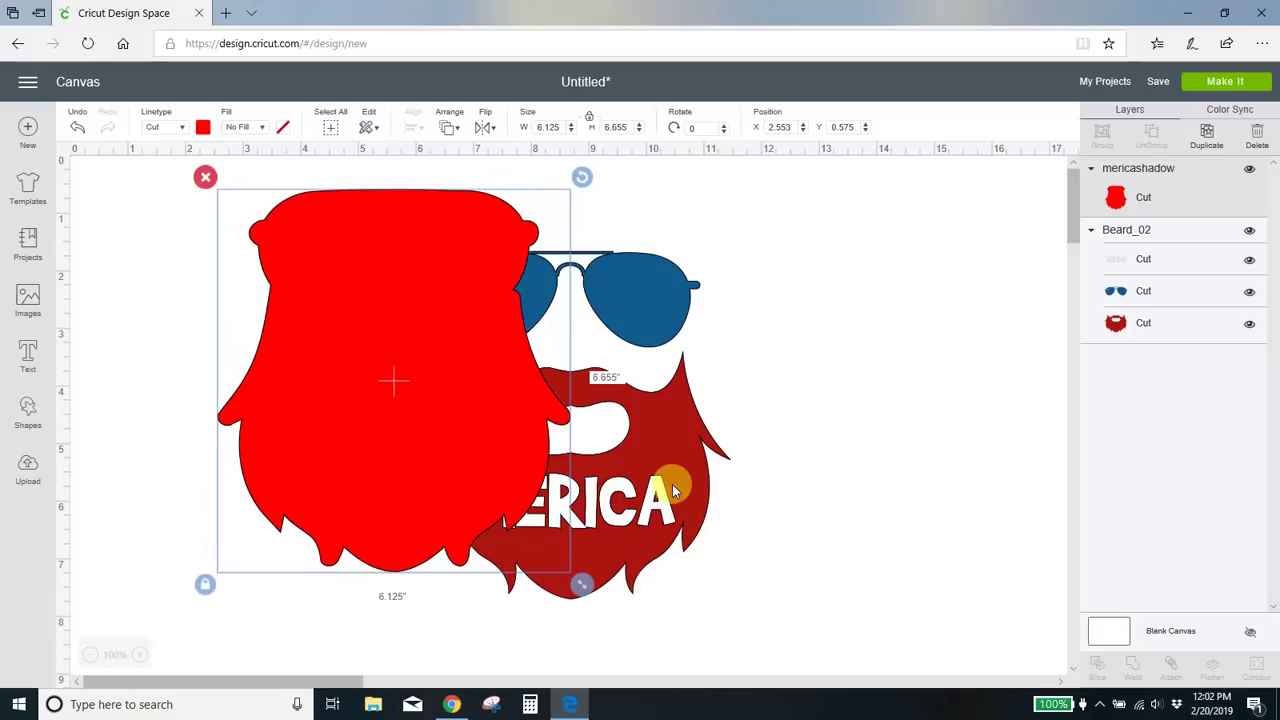
Send the shadow to the back and fit the 'MERICA beard evenly over it.
click(449, 129)
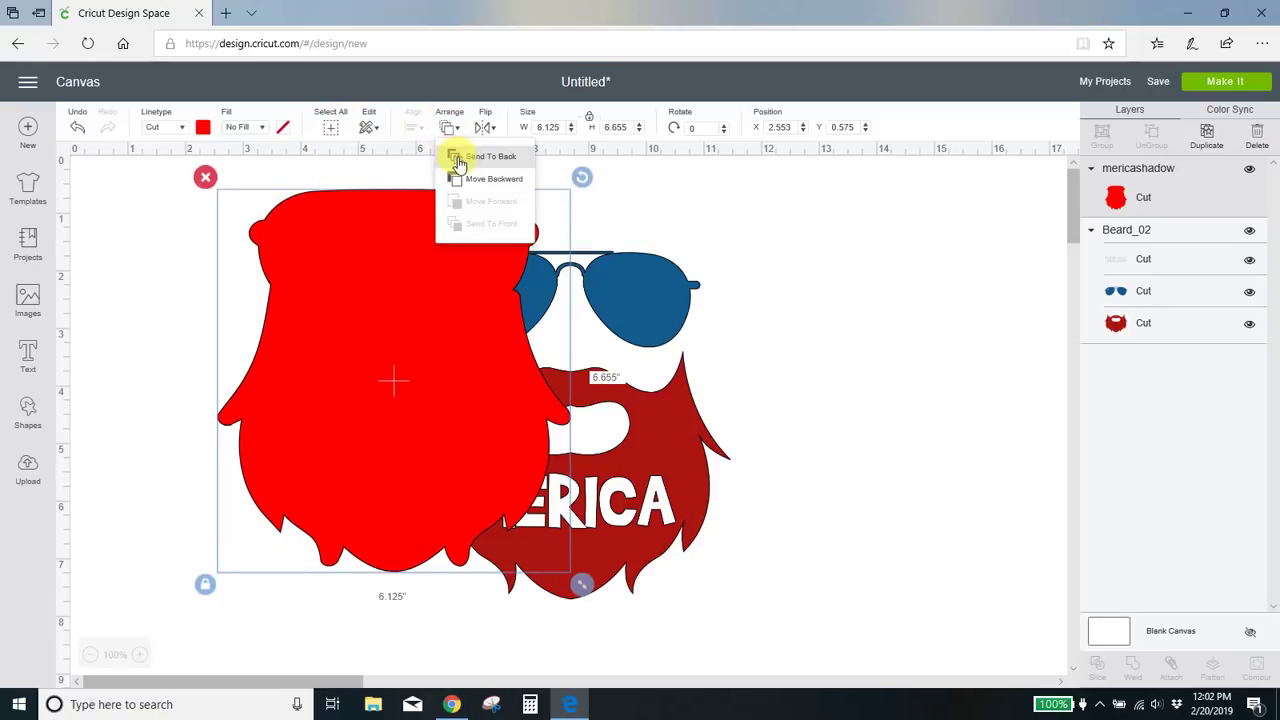
click(490, 156)
drag(667, 434, 494, 388)
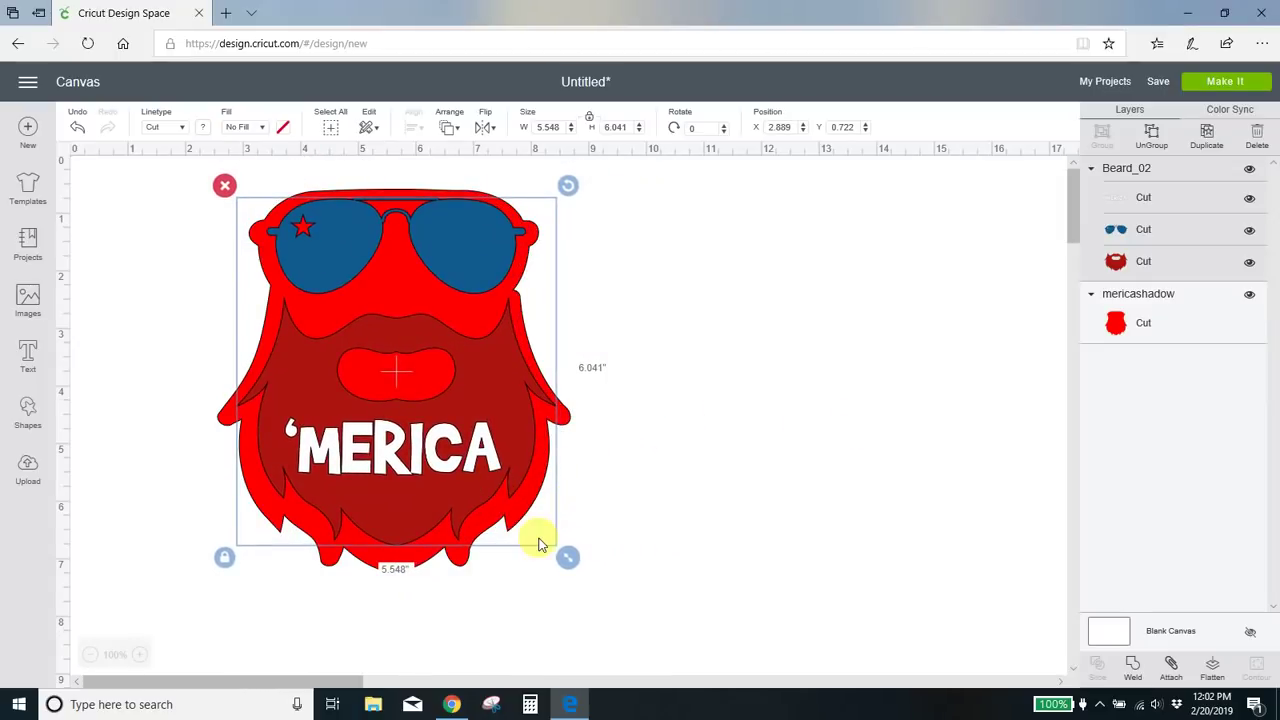
drag(567, 557, 584, 577)
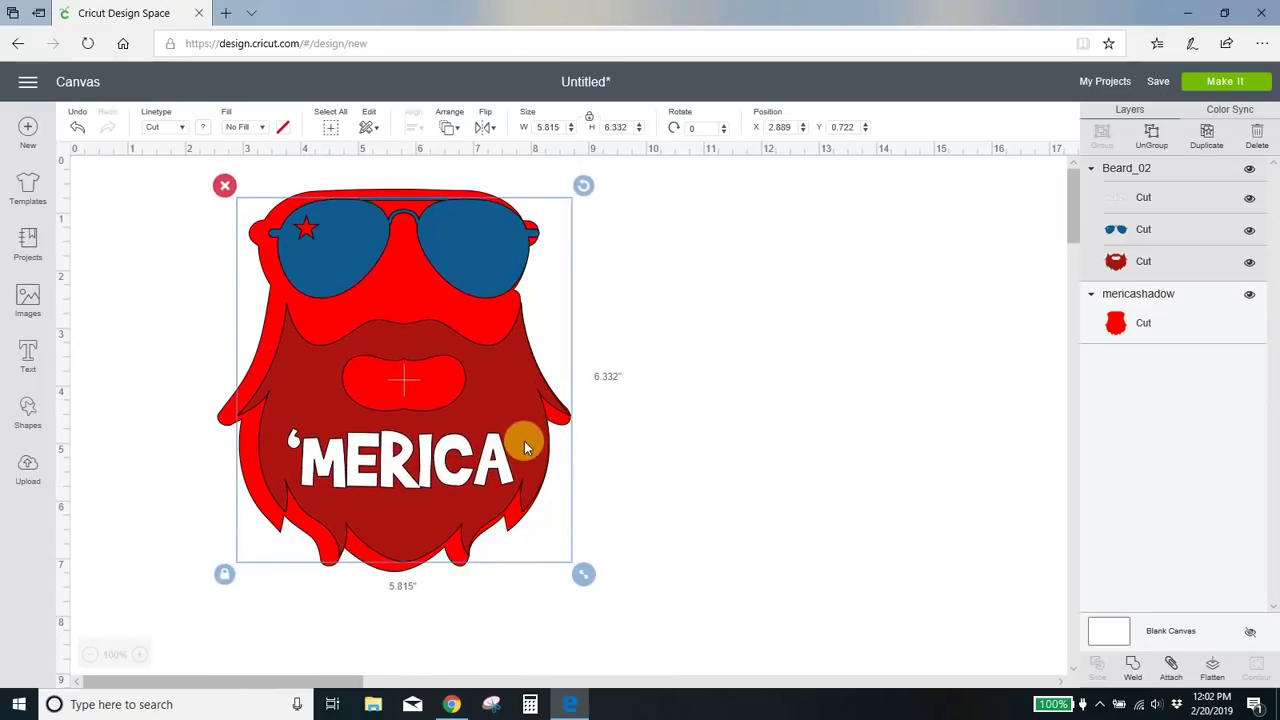
drag(520, 440, 511, 440)
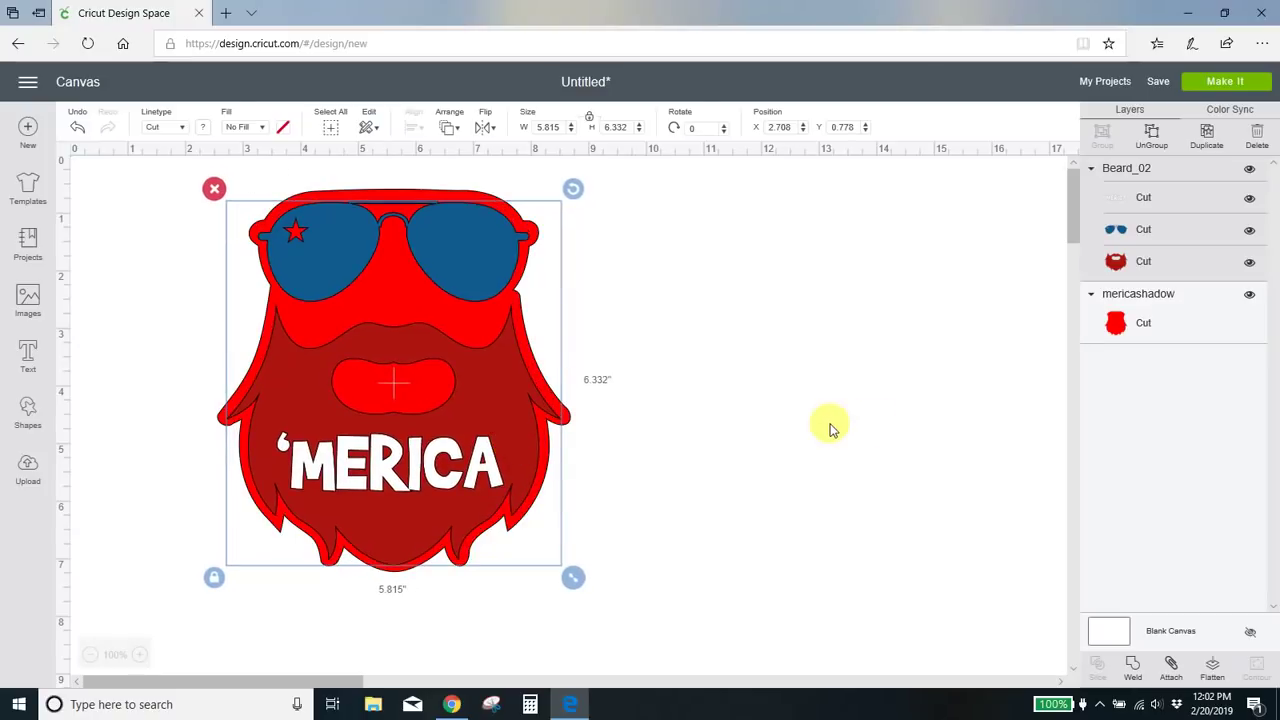
click(860, 423)
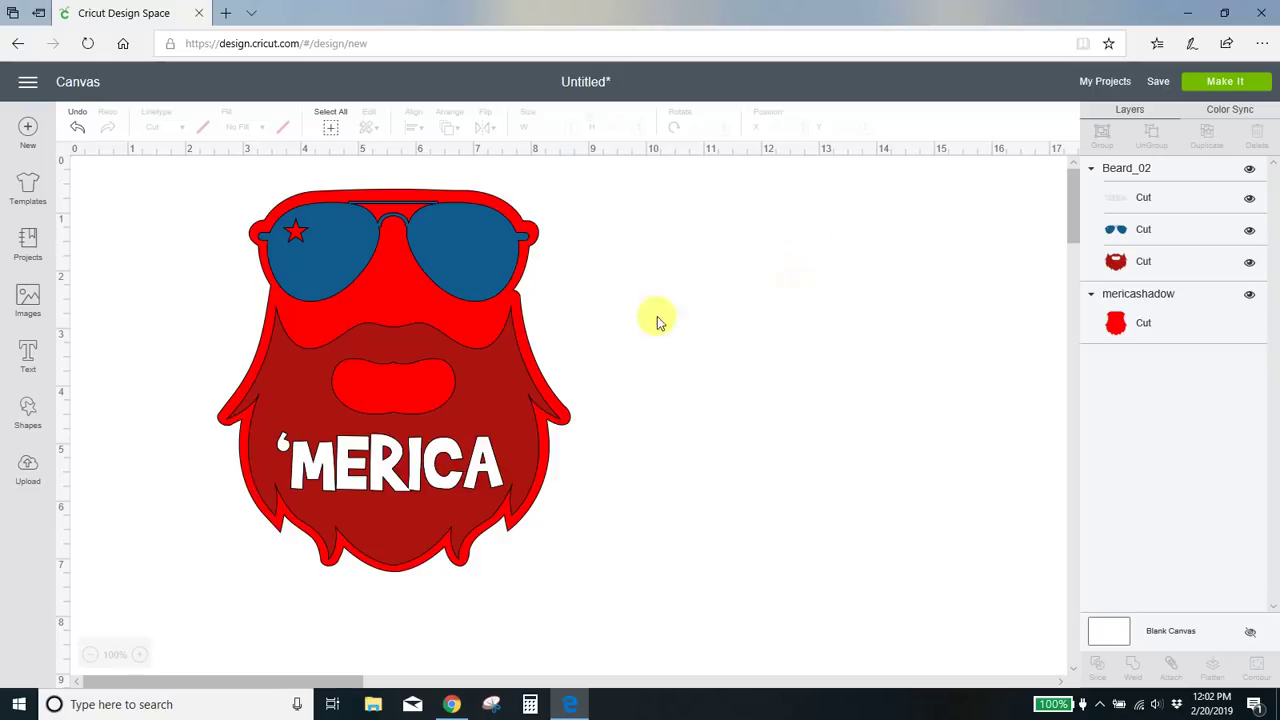
Hide the browser, zoom in on the blank Inkscape page and pick the Text tool.
click(1189, 12)
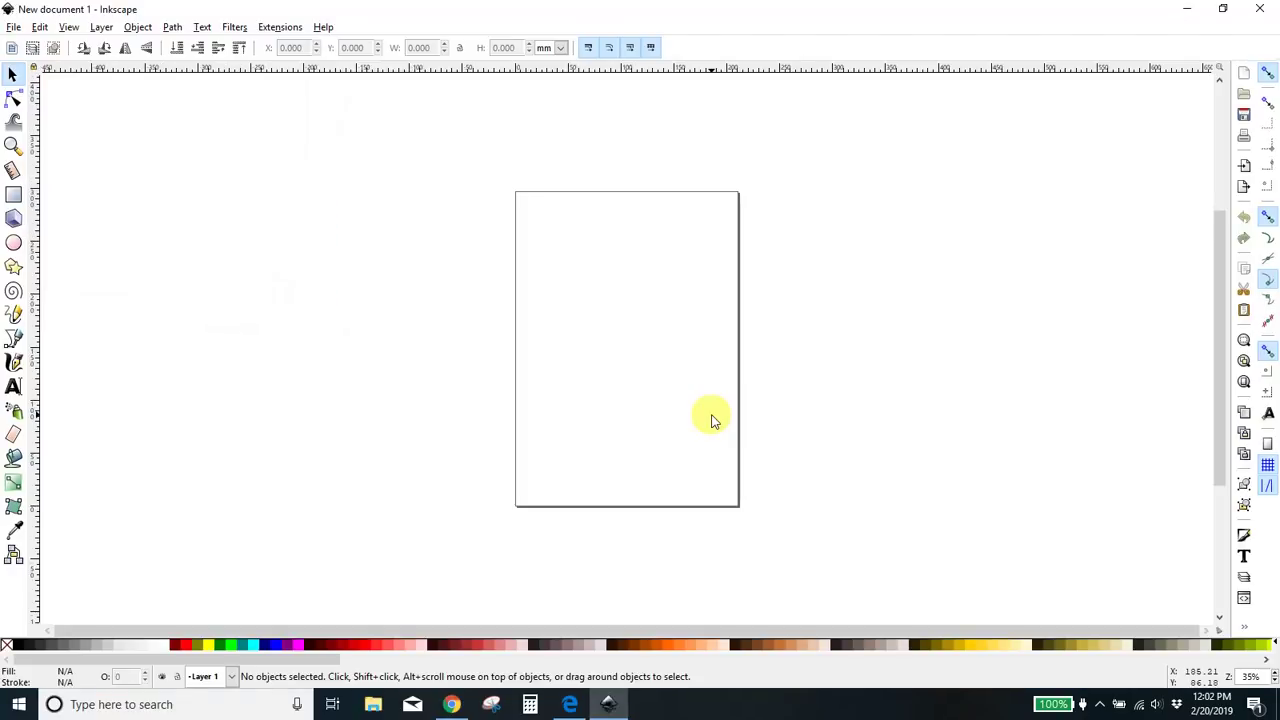
key(plus)
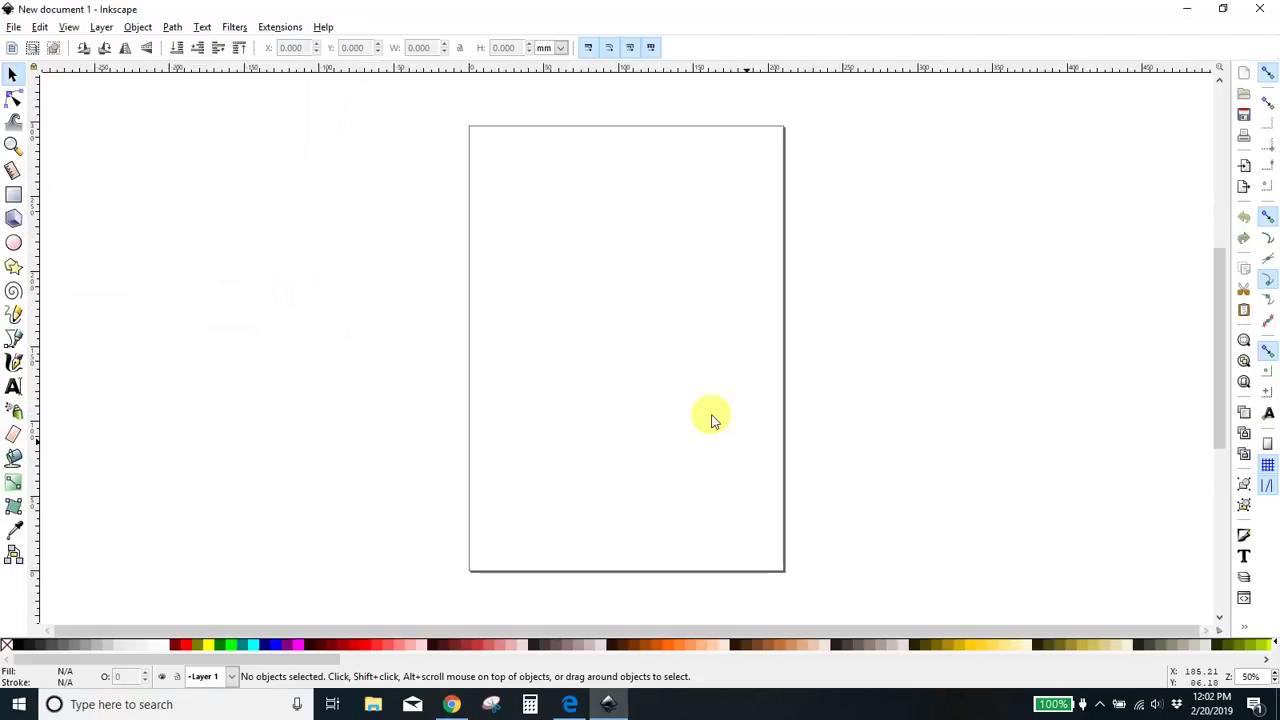
key(plus)
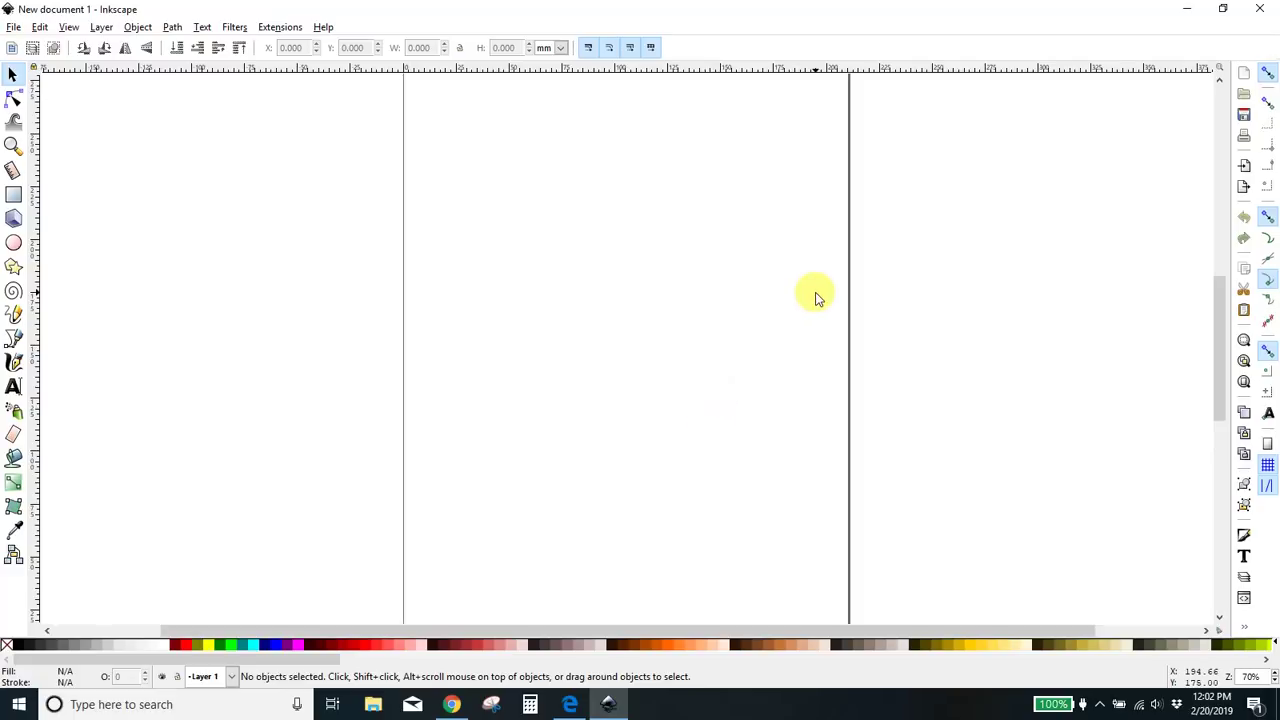
click(14, 387)
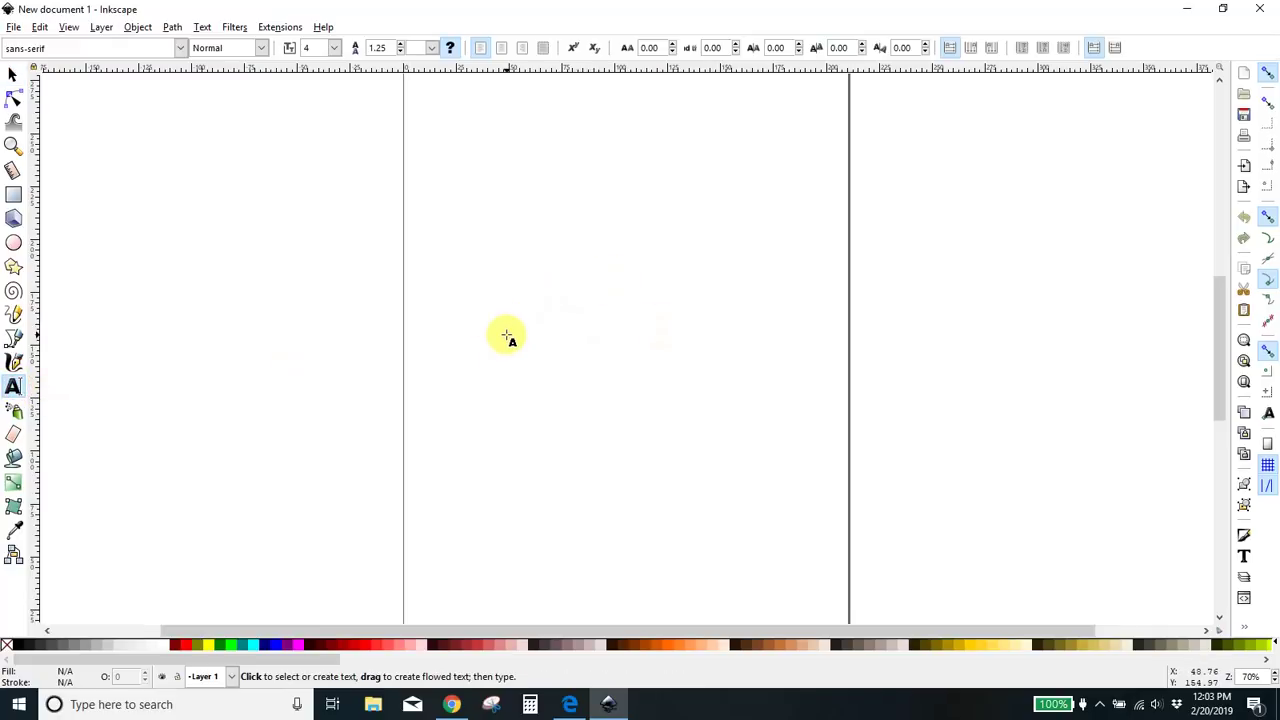
key(r)
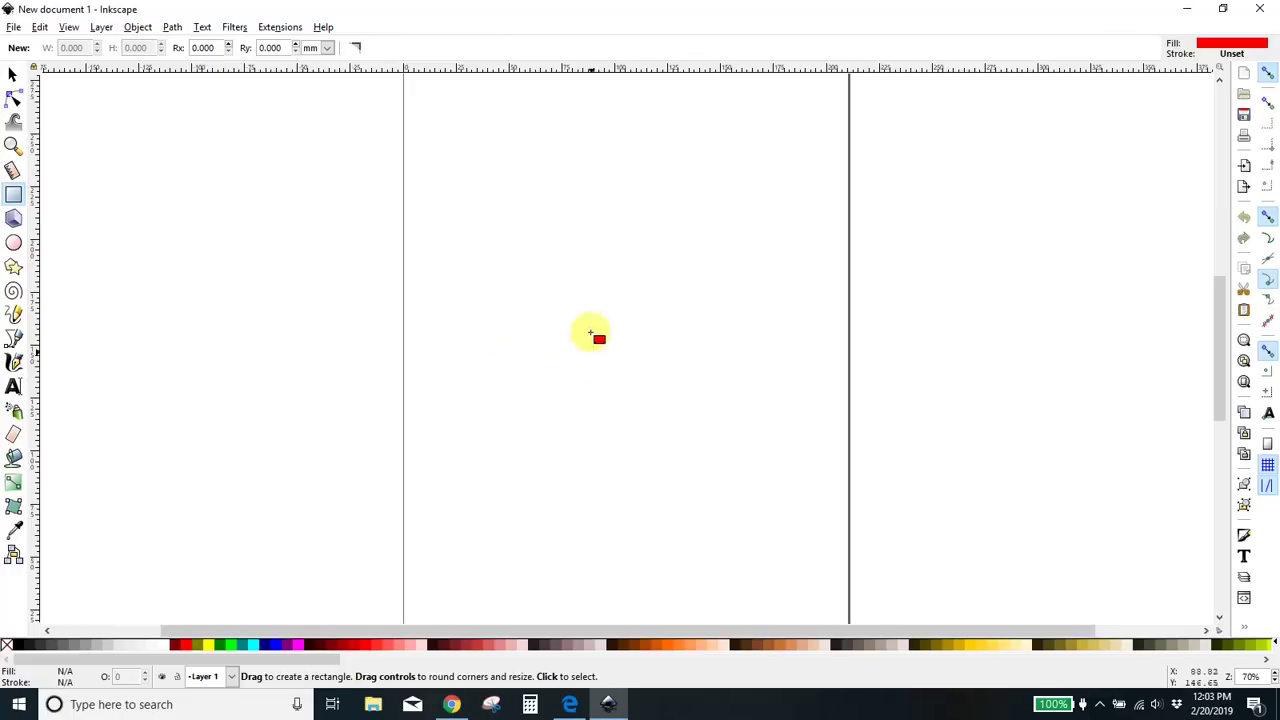
click(534, 392)
click(500, 302)
click(13, 386)
Type 'Crystal' near the page centre and select all its letters.
click(559, 347)
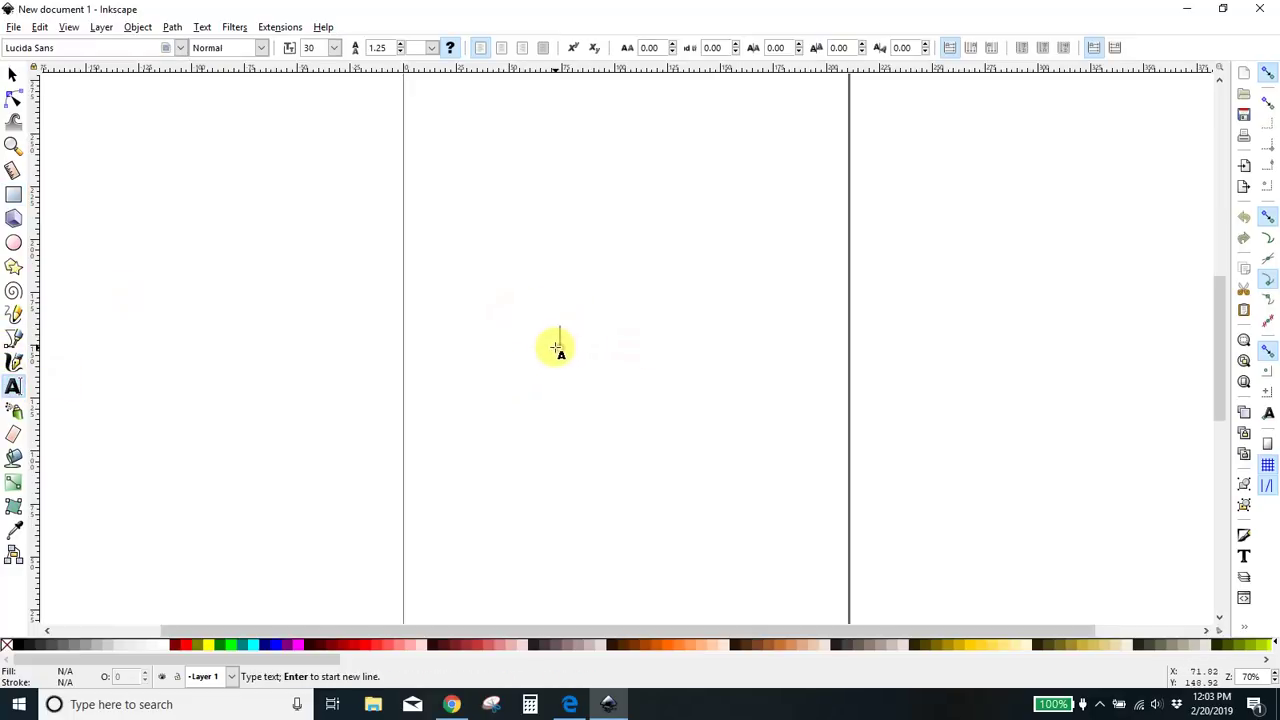
text(Cr)
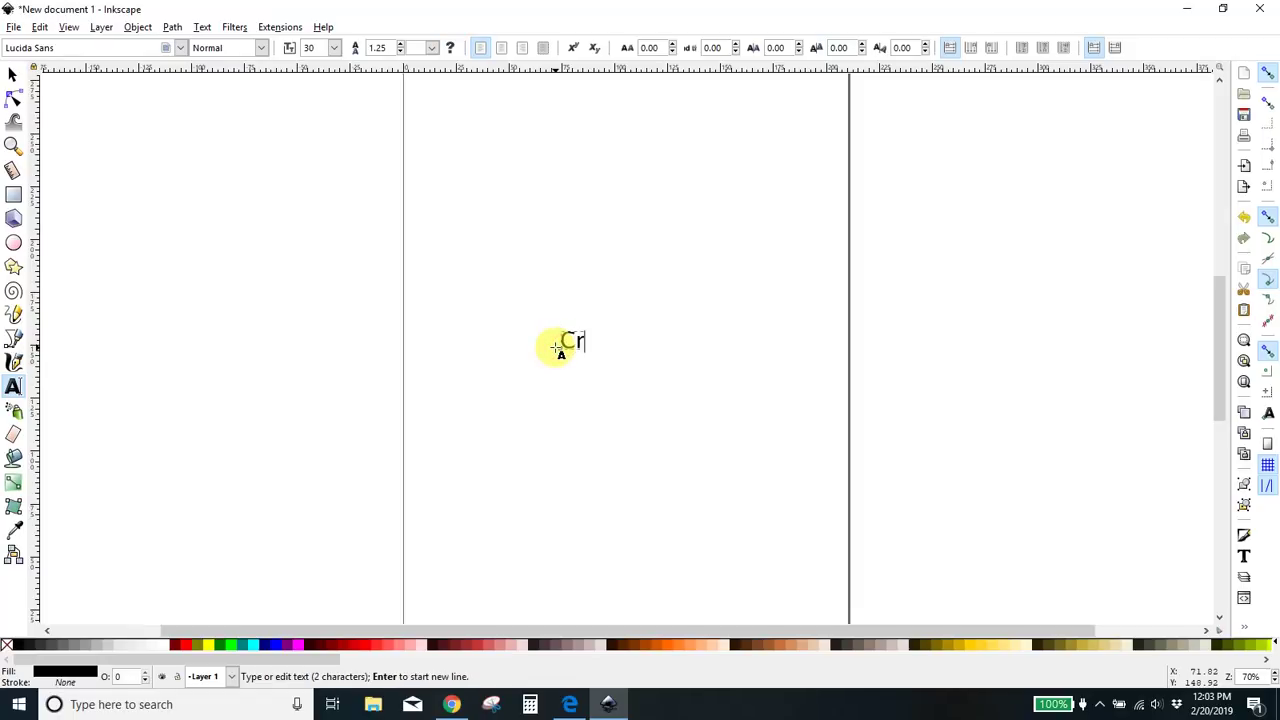
text(ystal)
click(604, 389)
click(563, 341)
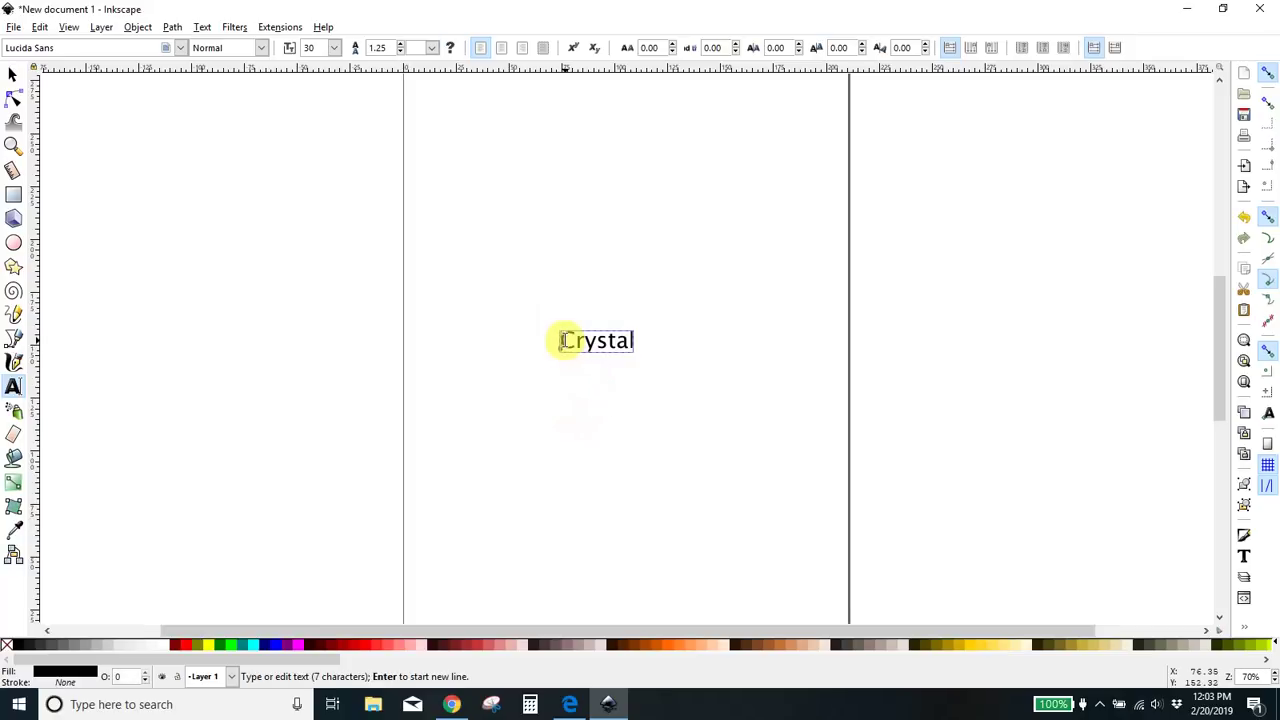
drag(563, 341, 632, 343)
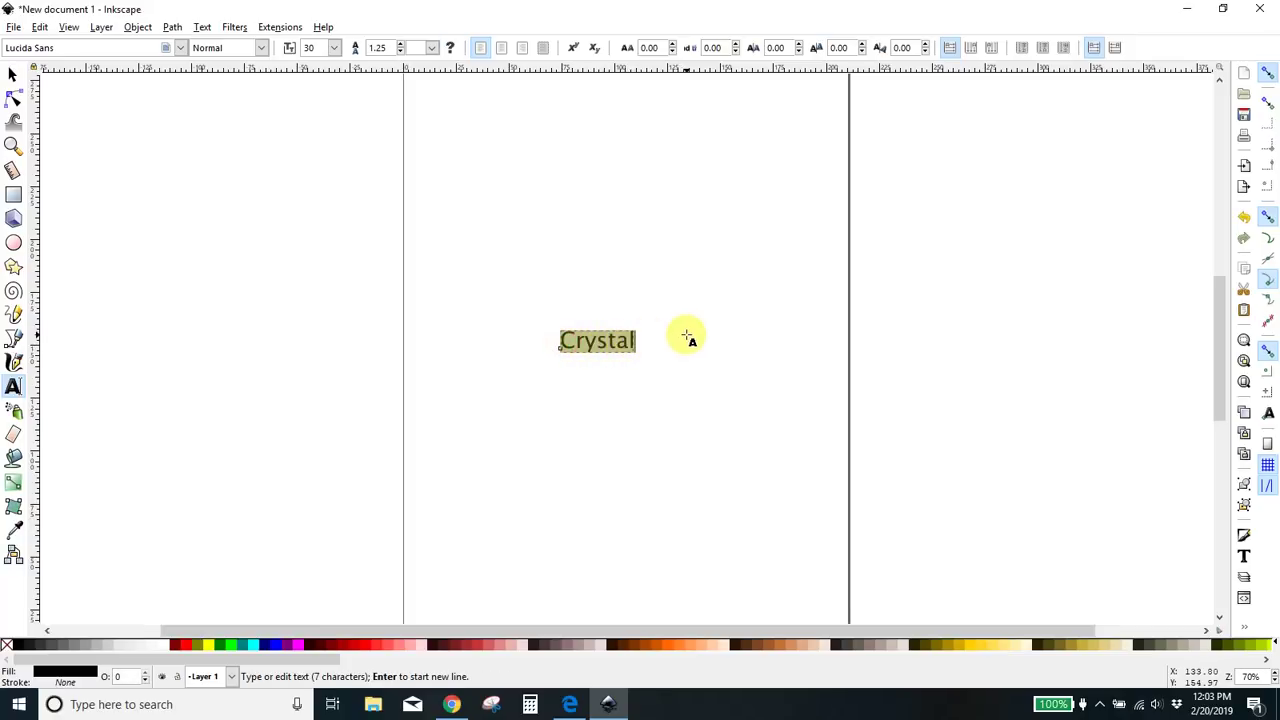
Set the Crystal text in the Scriptina font.
click(178, 50)
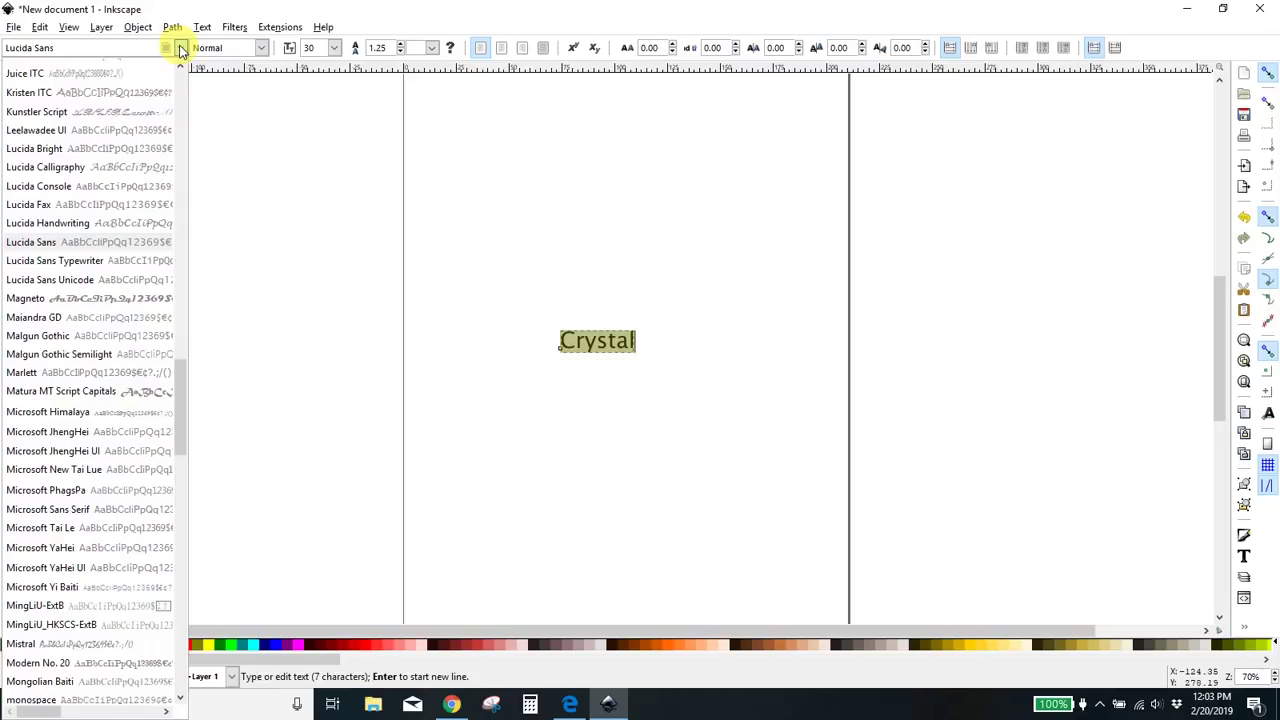
scroll(115, 330, down, 10)
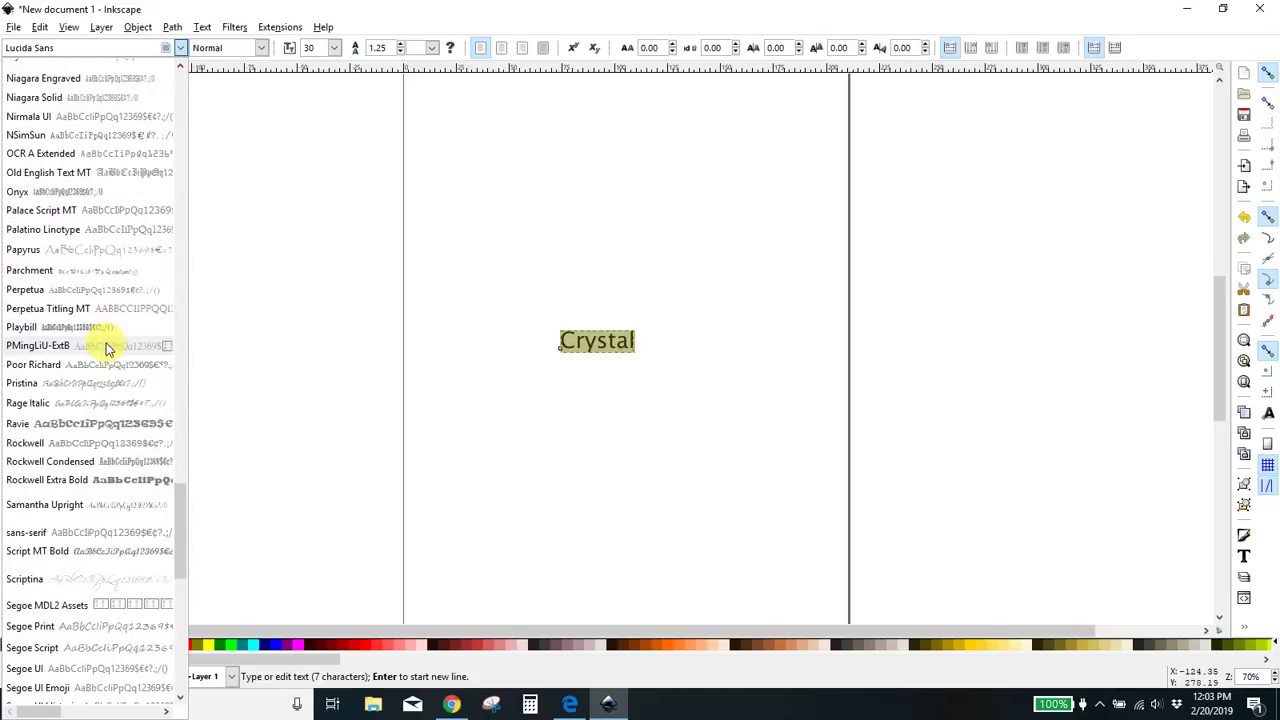
scroll(108, 348, down, 3)
click(114, 374)
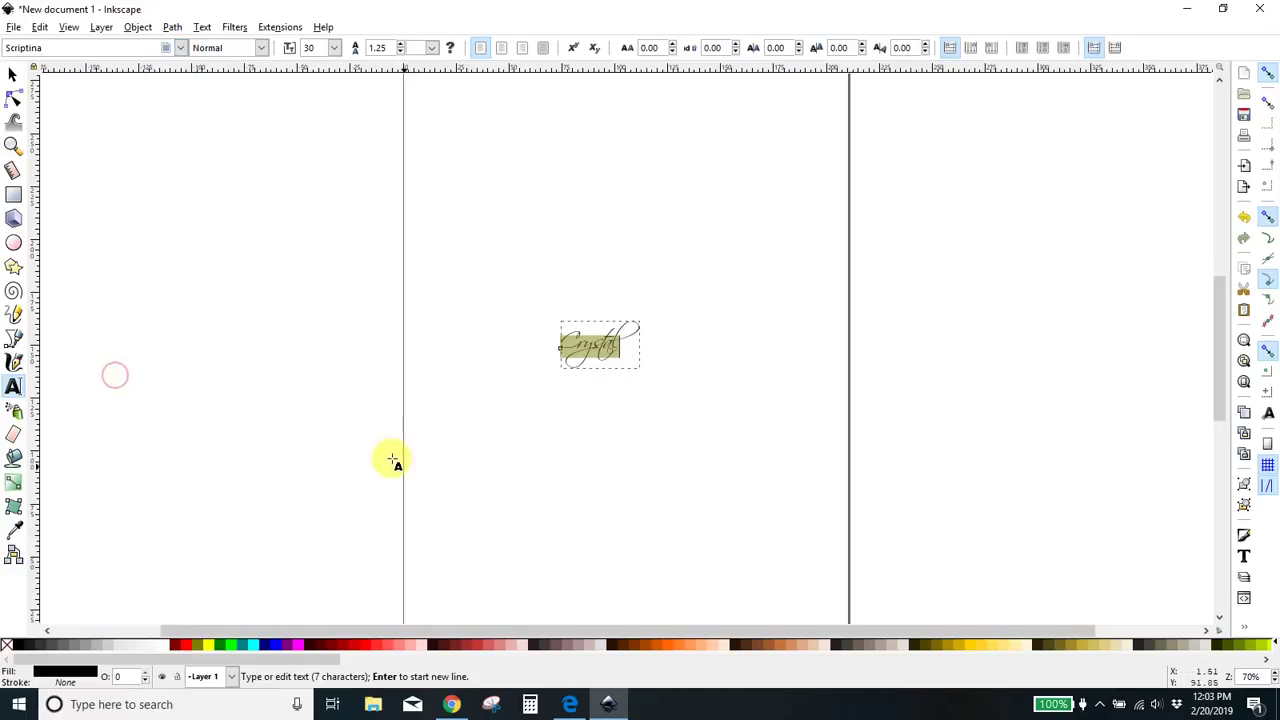
click(480, 443)
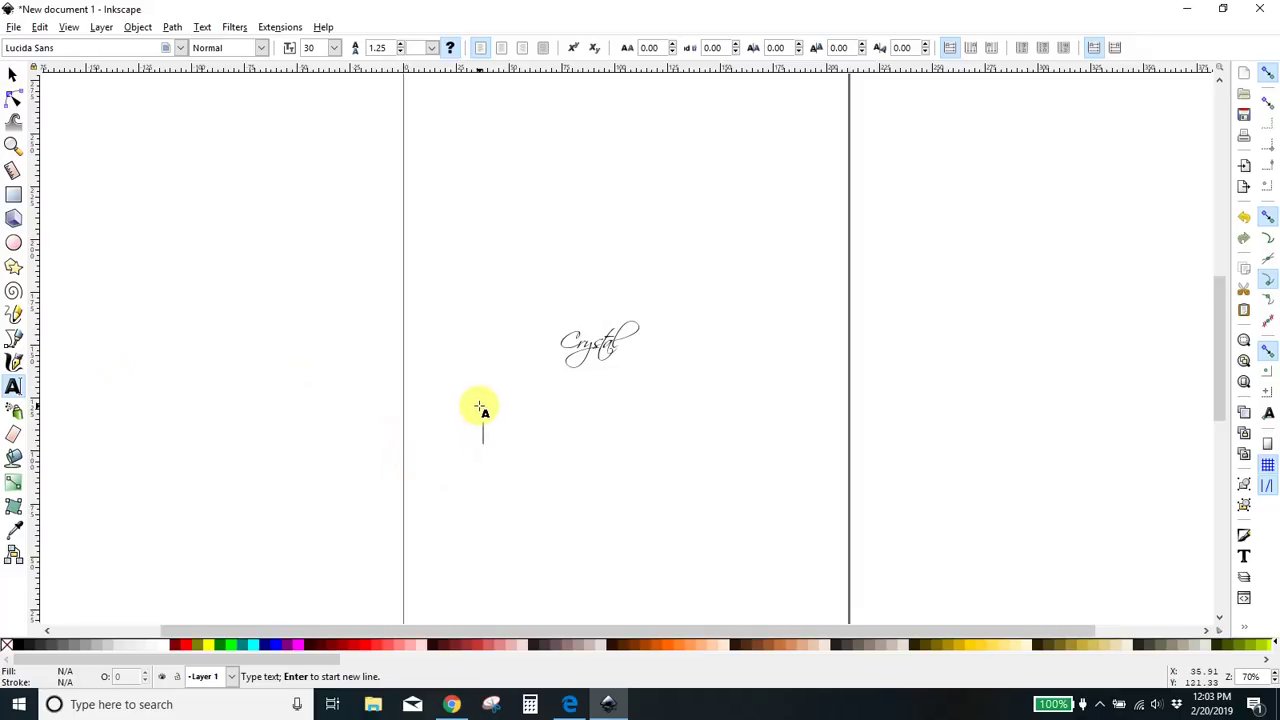
Scale Crystal up to about 195 × 116 mm and position it on the page.
click(606, 342)
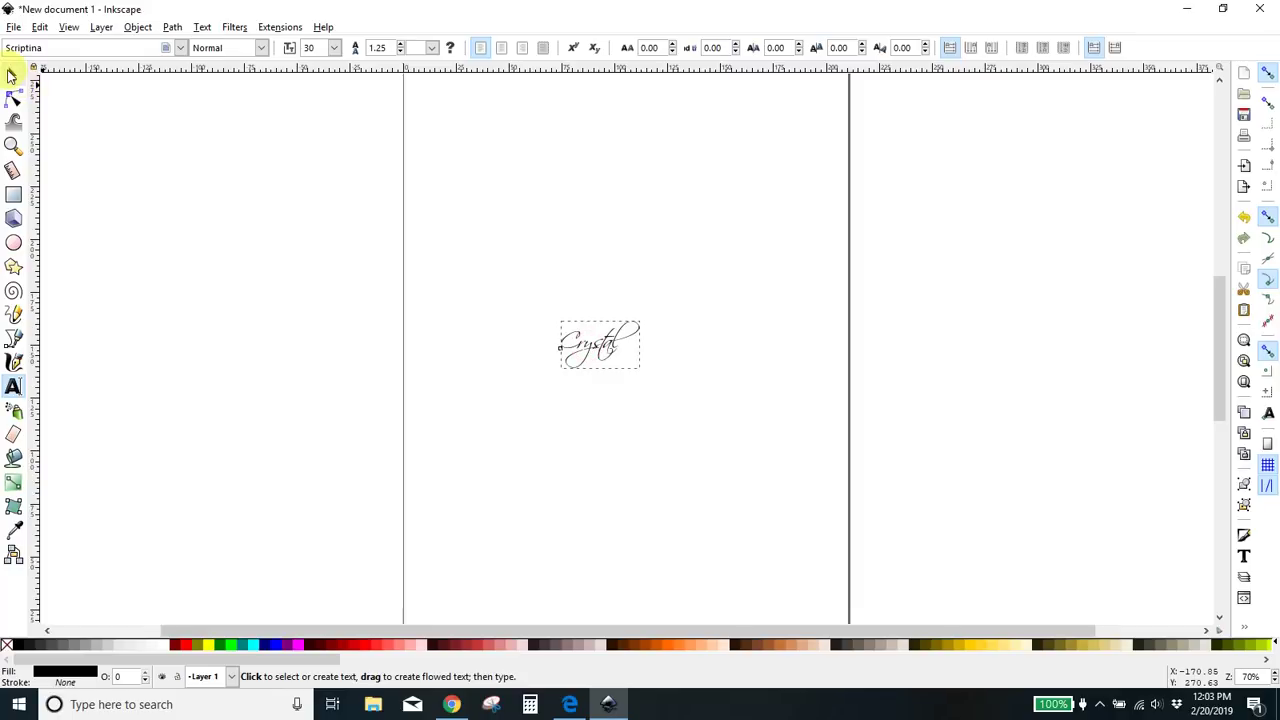
click(12, 76)
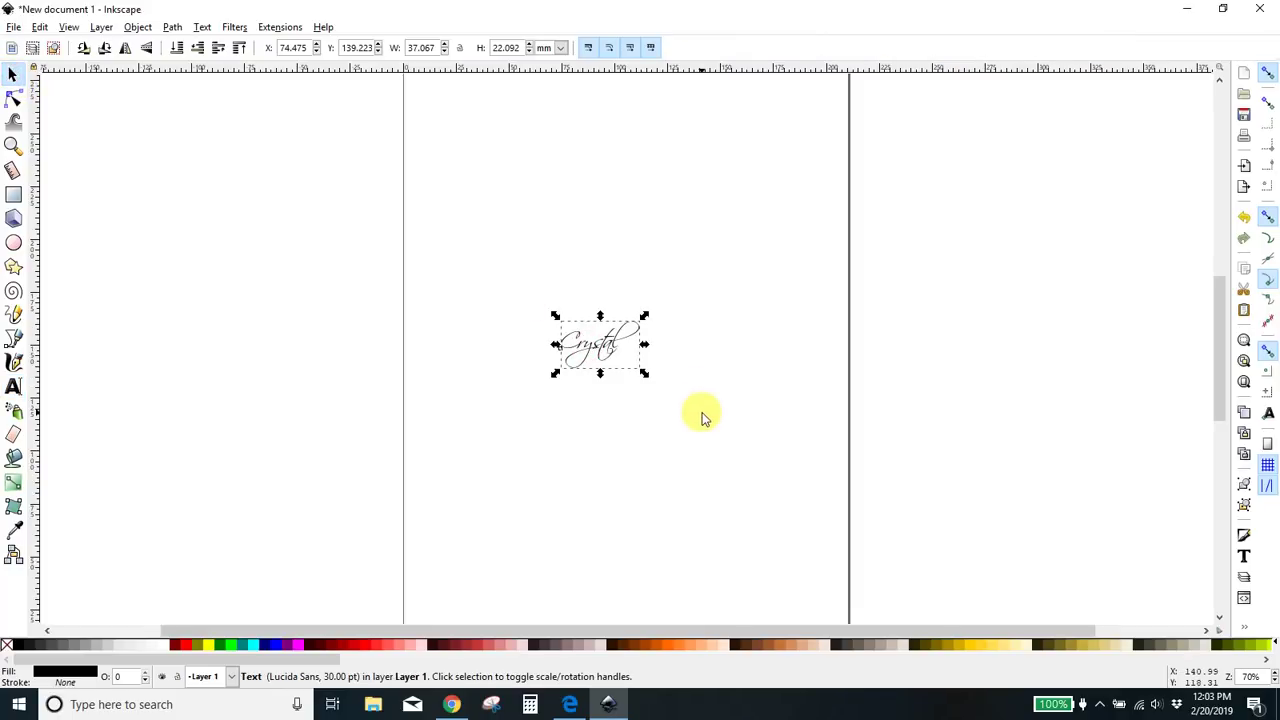
drag(644, 373, 924, 637)
drag(757, 423, 612, 338)
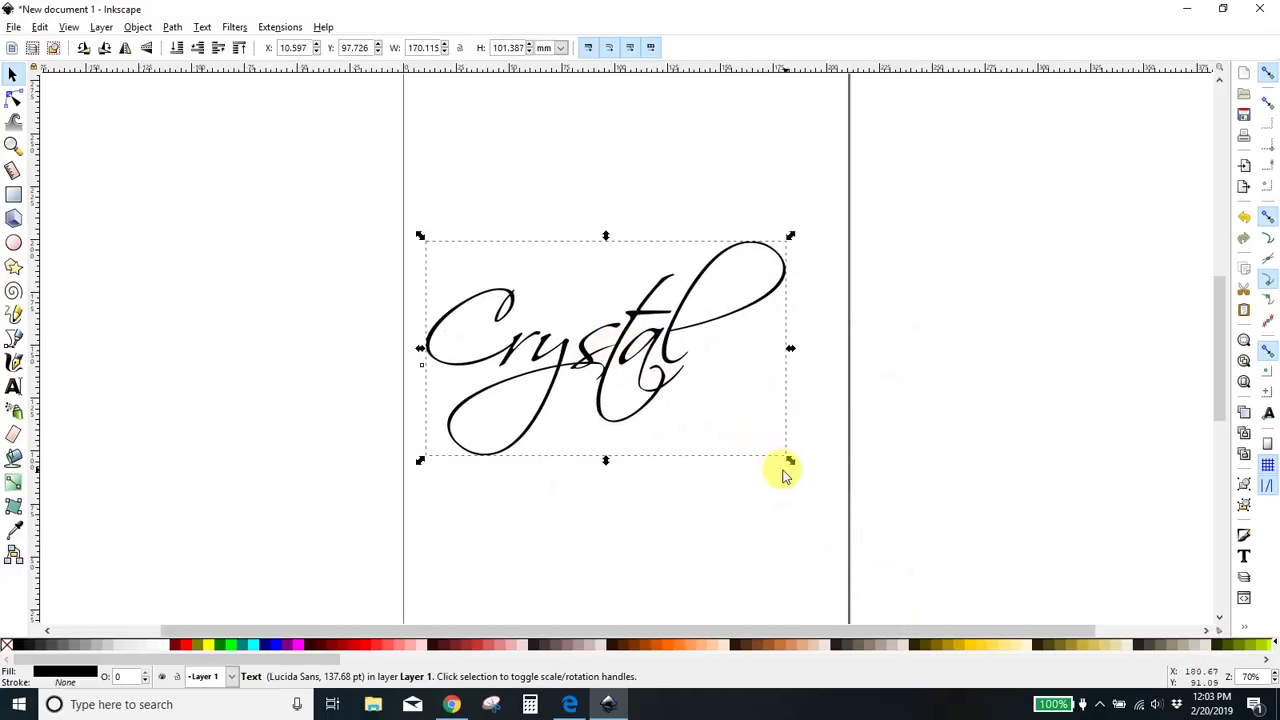
drag(784, 476, 844, 516)
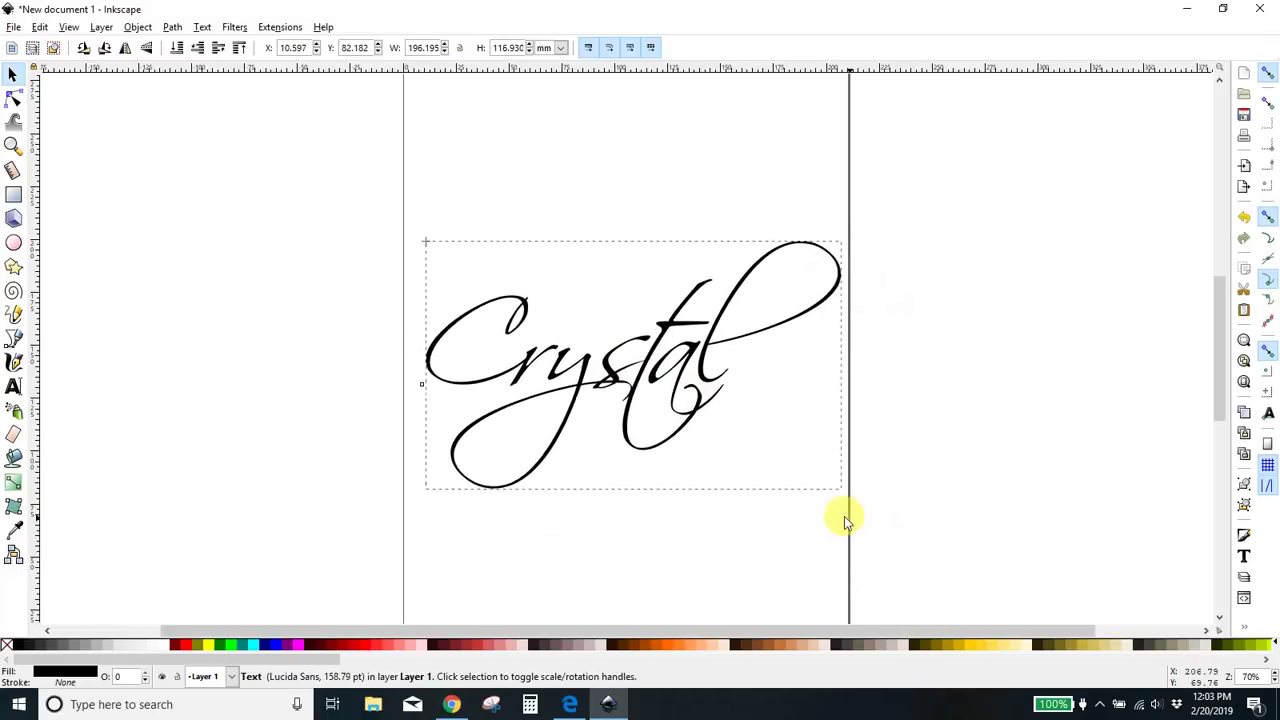
drag(672, 366, 671, 367)
click(966, 396)
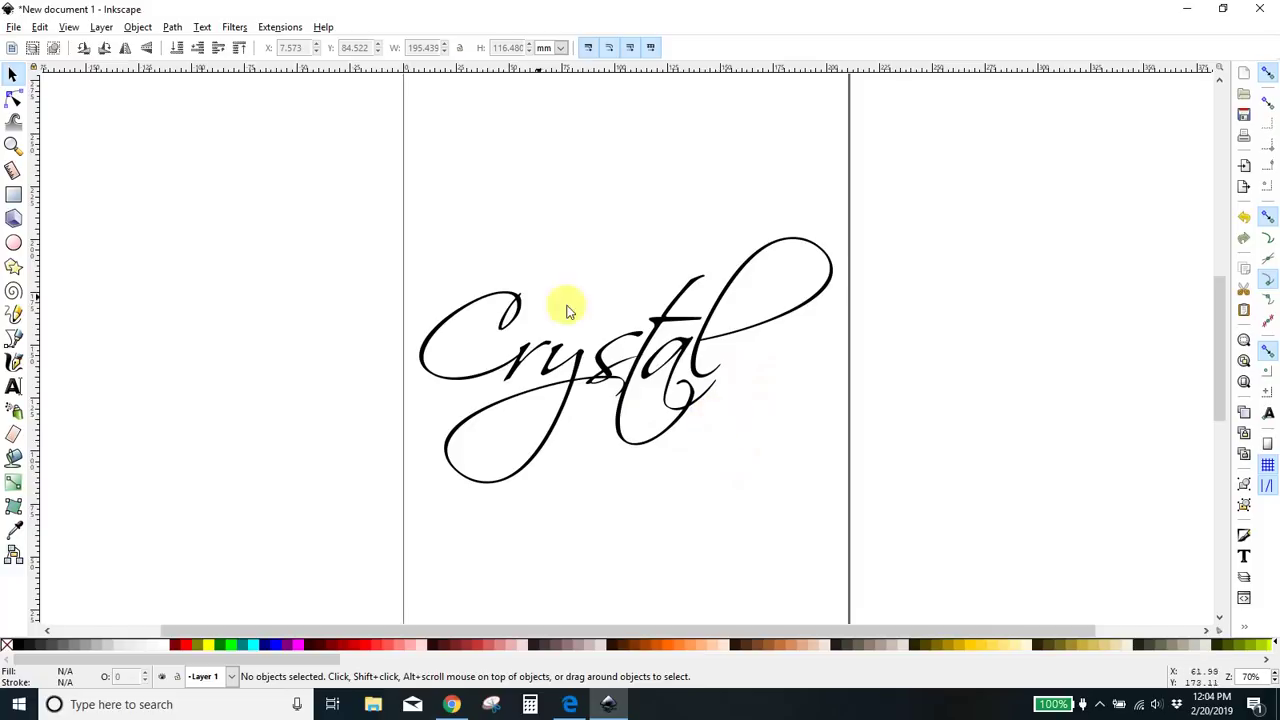
Switch to Outline display and convert the Crystal text into a group of 7 paths.
click(613, 355)
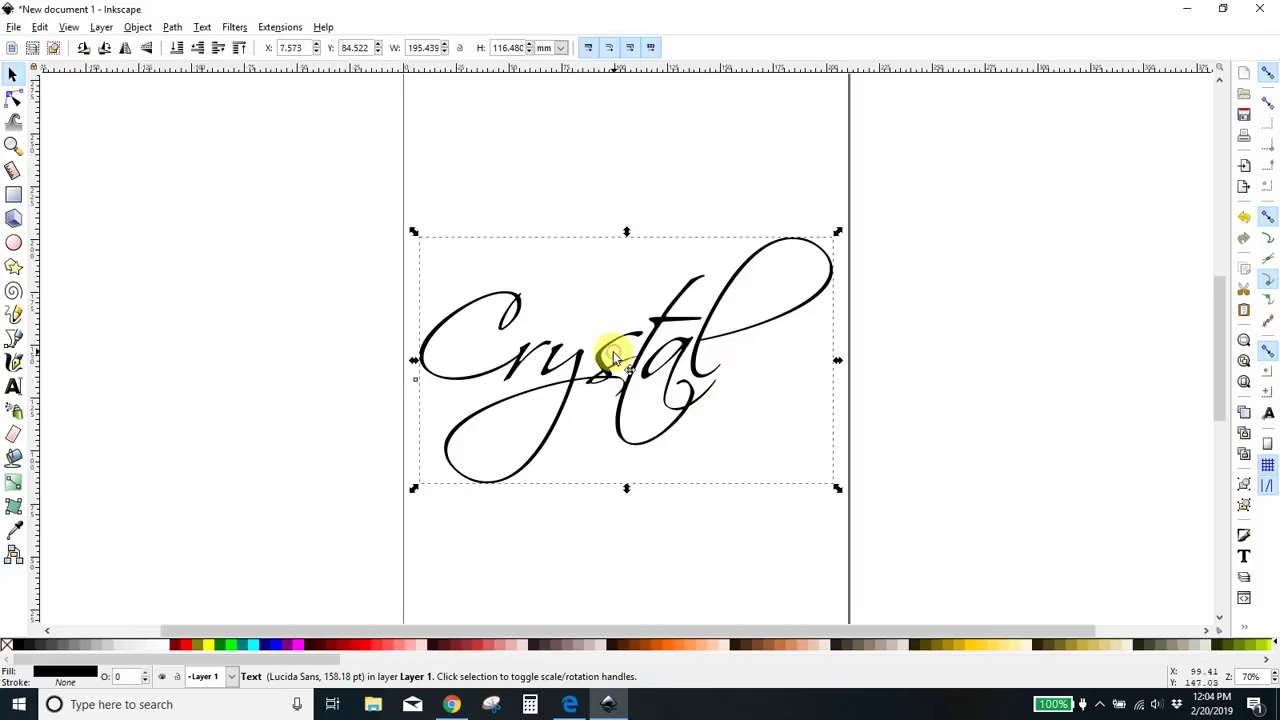
click(70, 27)
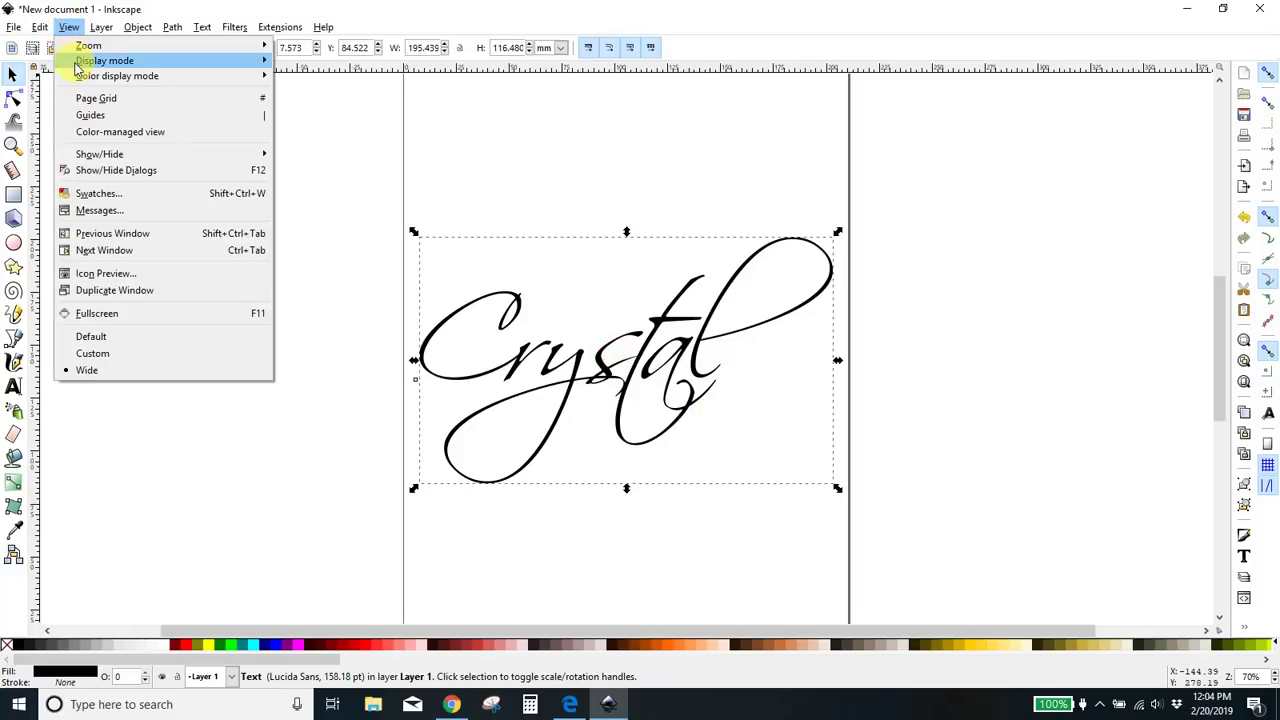
mouse_move(90, 60)
click(328, 118)
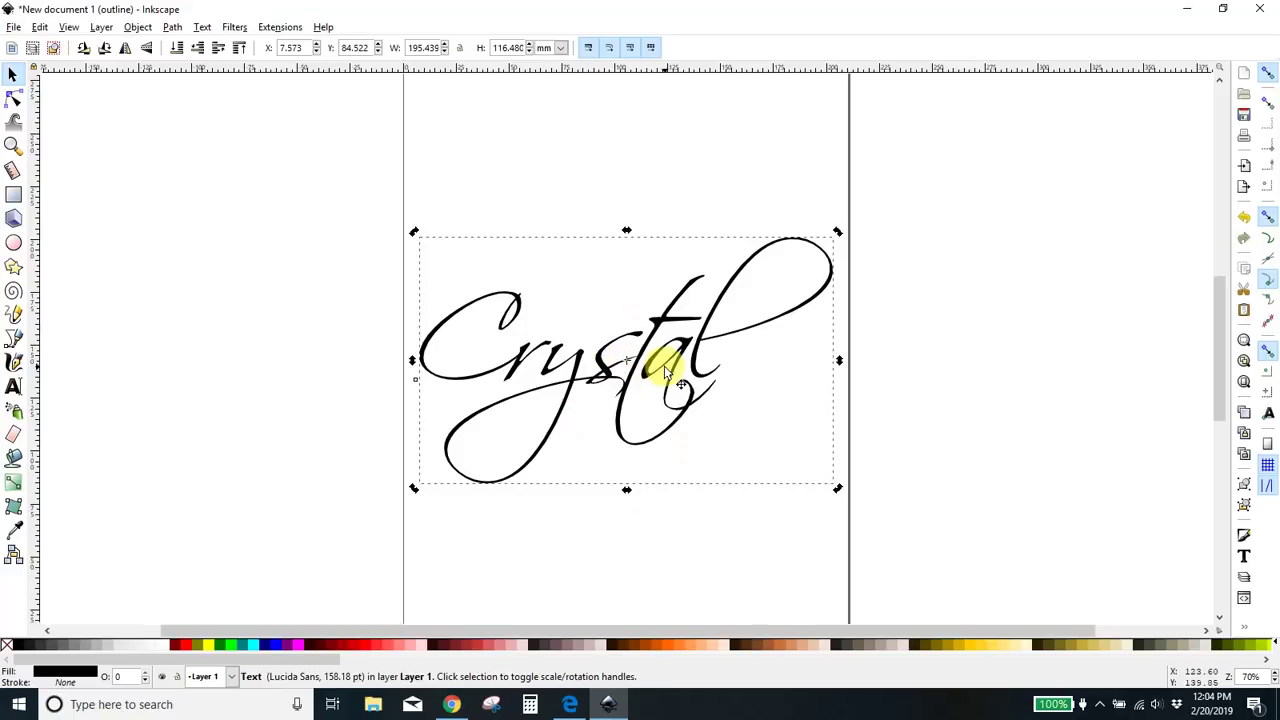
click(176, 32)
click(180, 47)
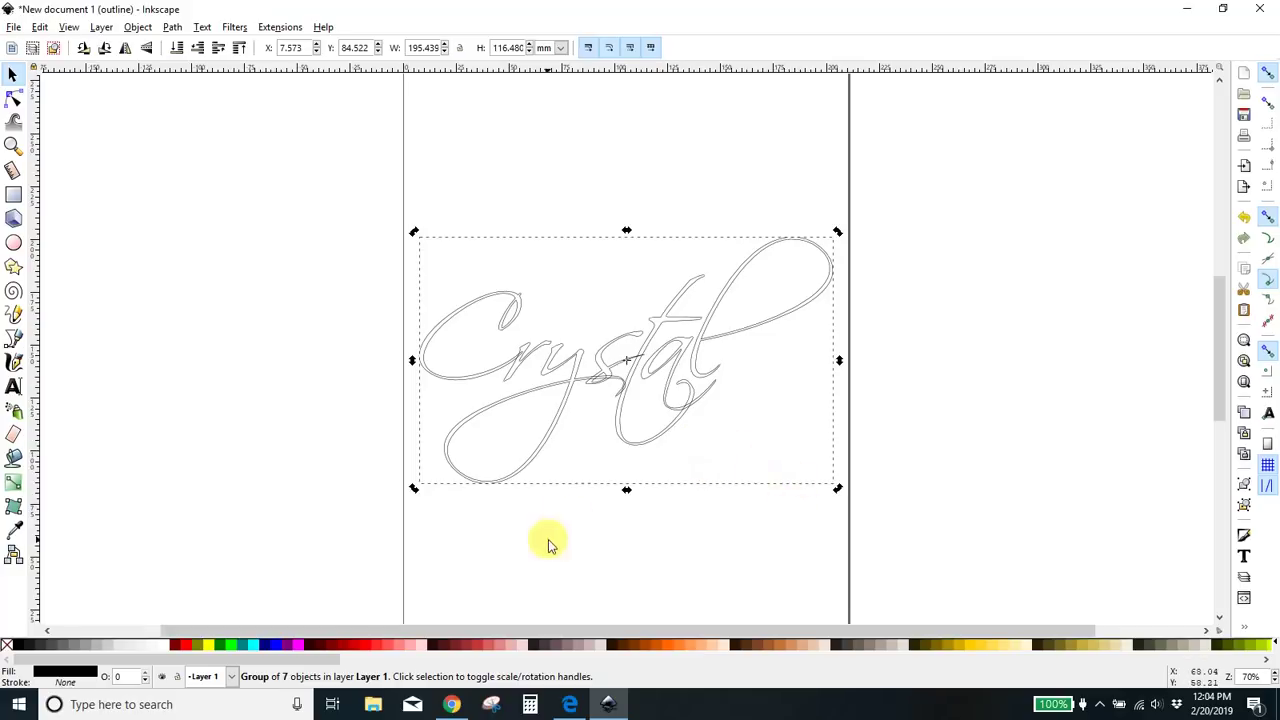
Try Select All and rubber-band selections on the Crystal letter pieces.
click(40, 28)
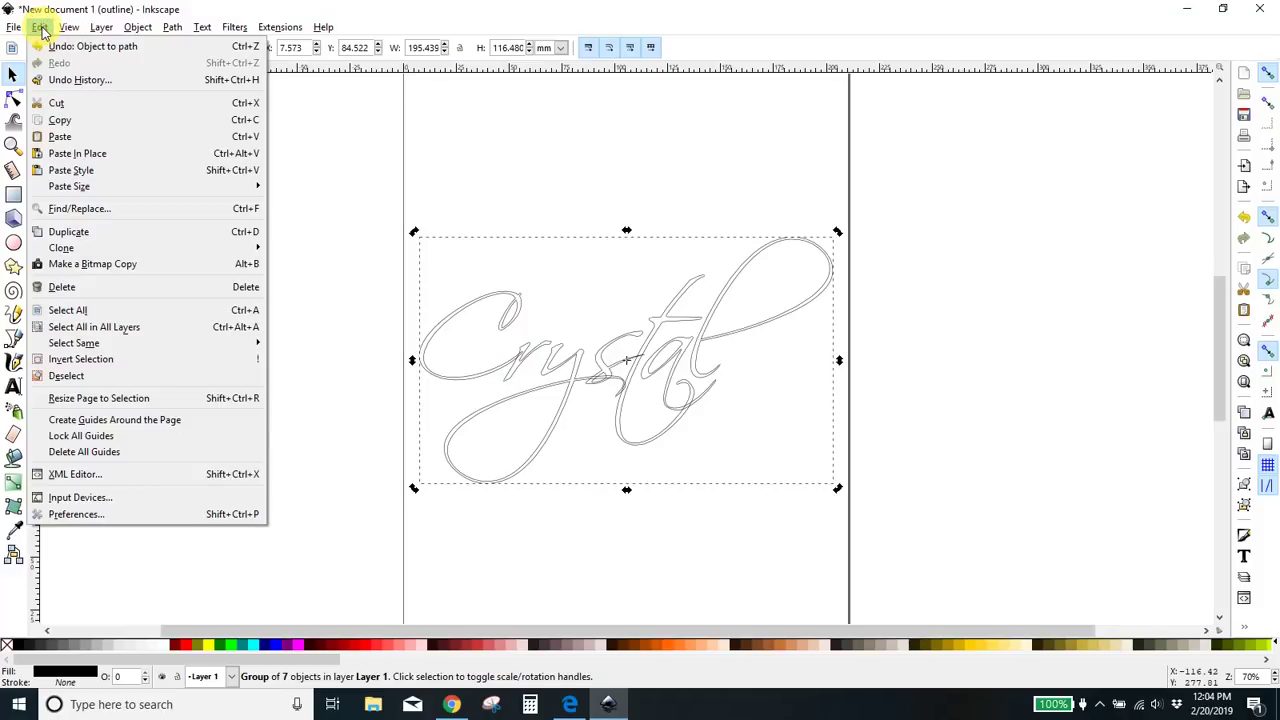
click(66, 312)
click(447, 308)
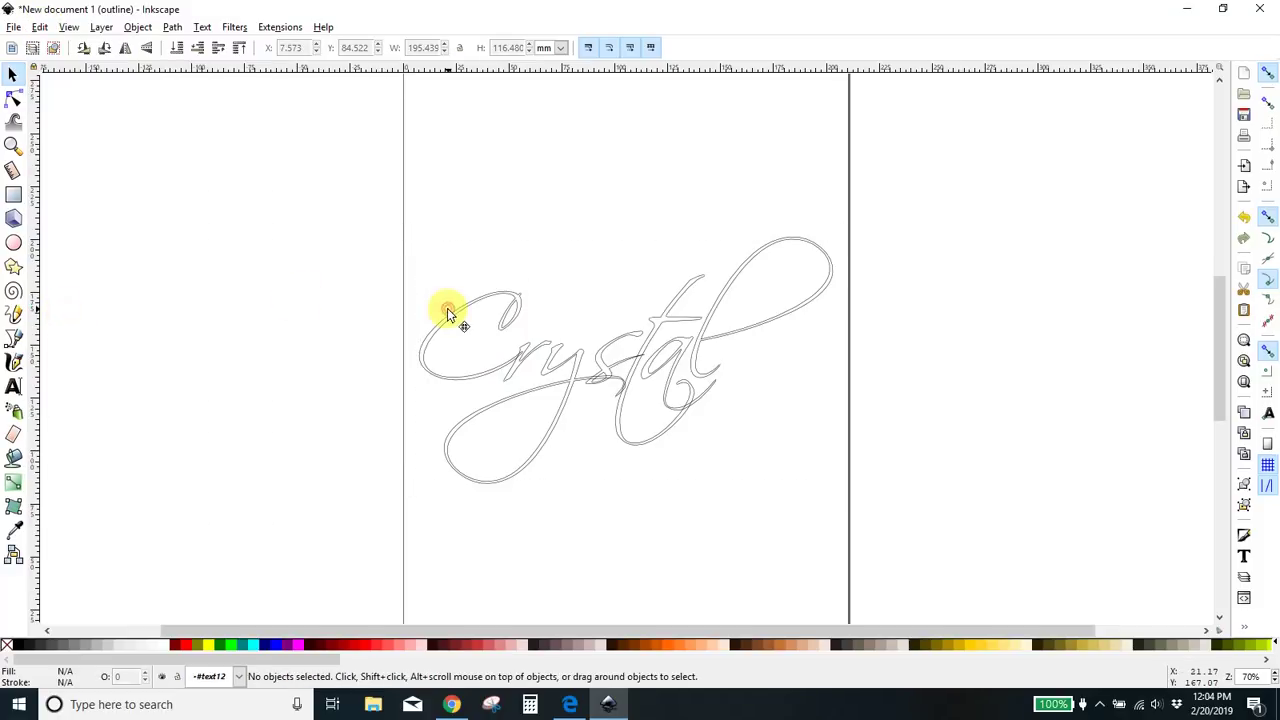
right_click(494, 336)
click(449, 254)
drag(444, 258, 812, 443)
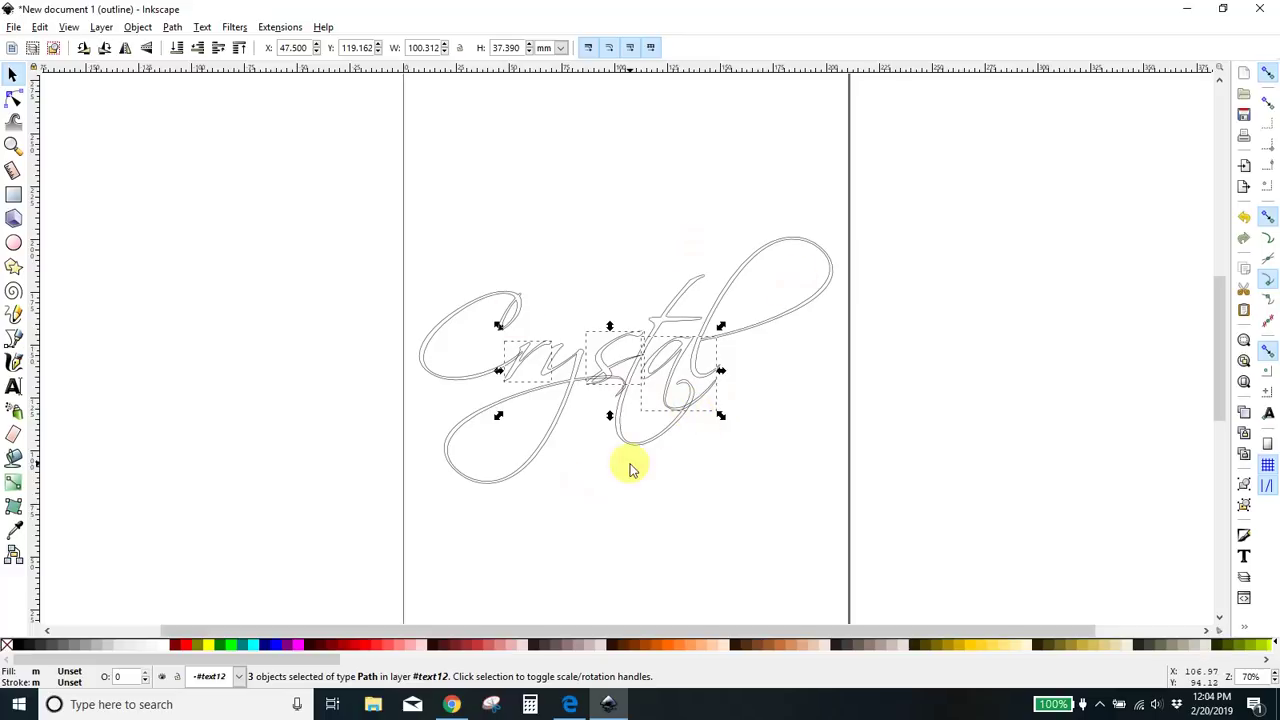
click(322, 137)
click(514, 331)
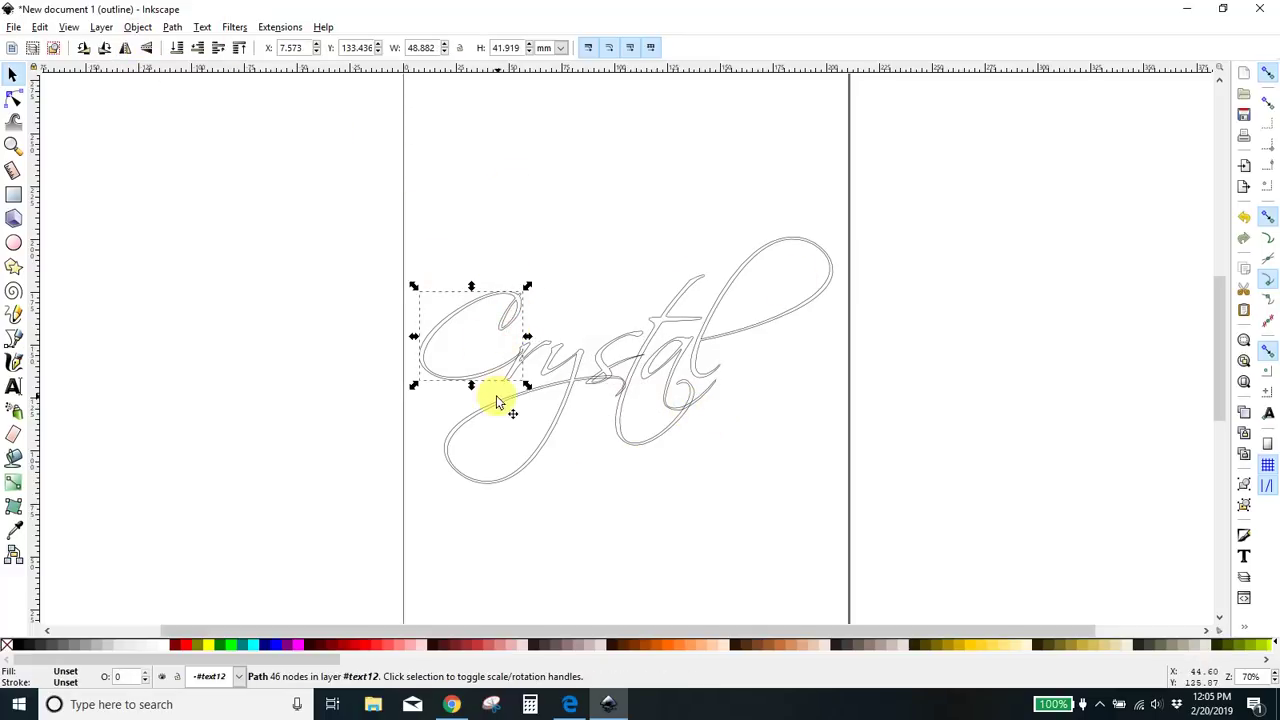
click(623, 243)
After more rubber-band attempts, select all seven Crystal pieces with Edit > Select All.
drag(418, 175, 818, 470)
click(537, 520)
drag(438, 502, 838, 224)
click(640, 191)
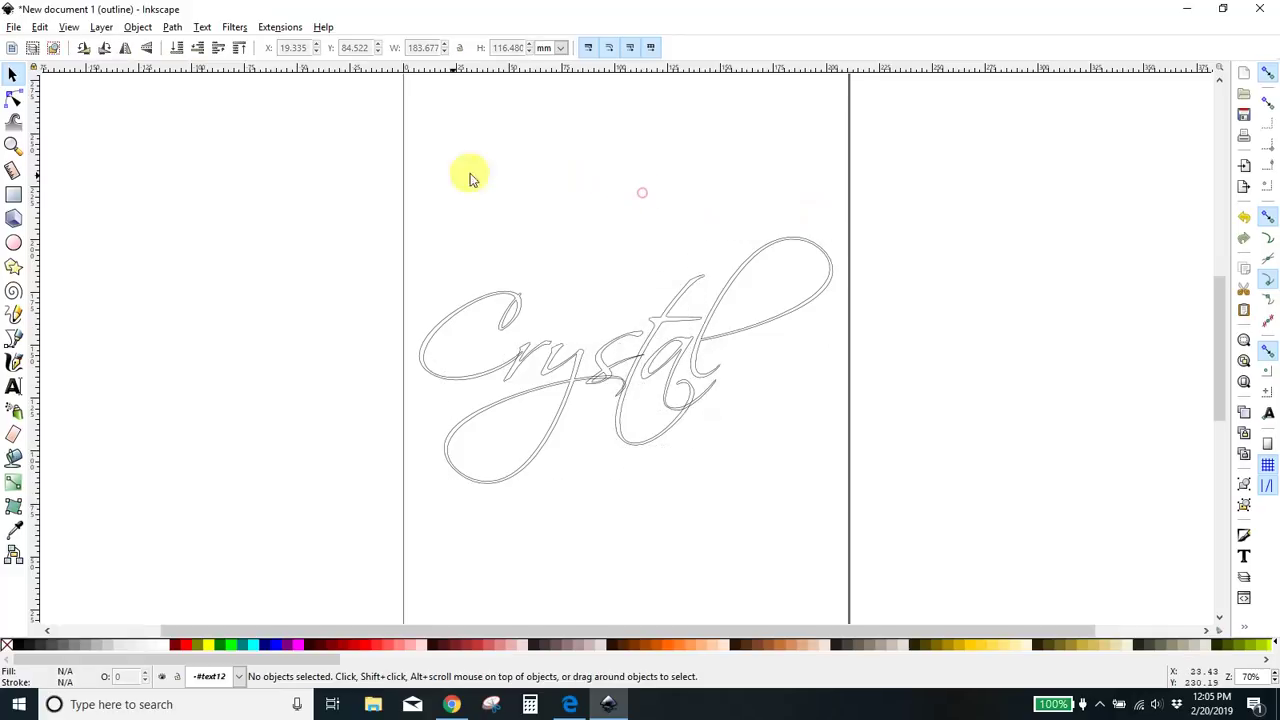
drag(429, 177, 837, 526)
click(577, 160)
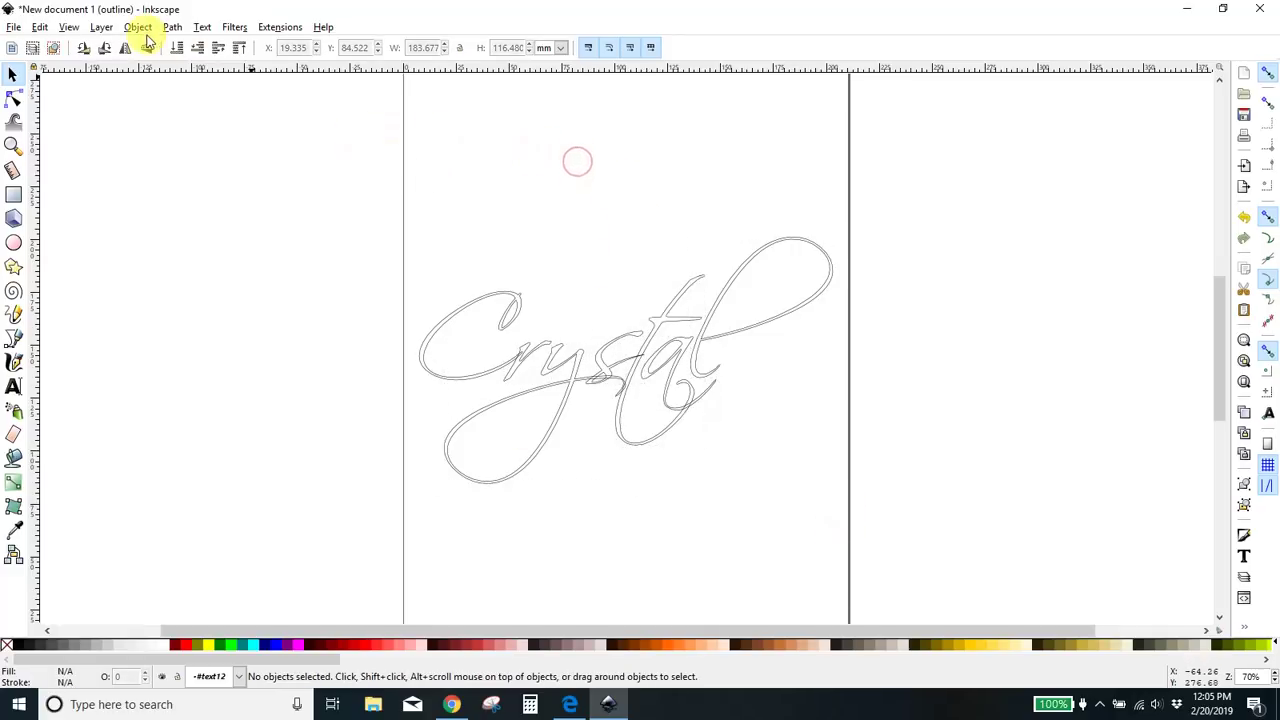
click(40, 27)
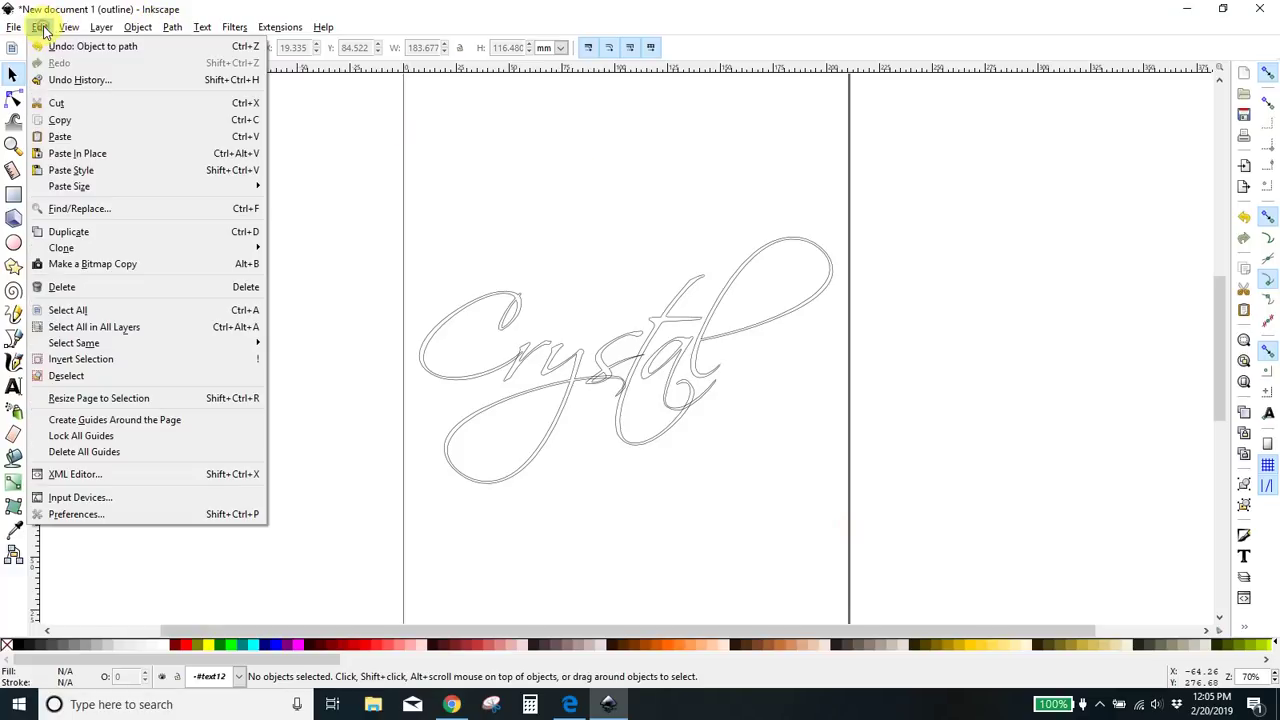
click(76, 327)
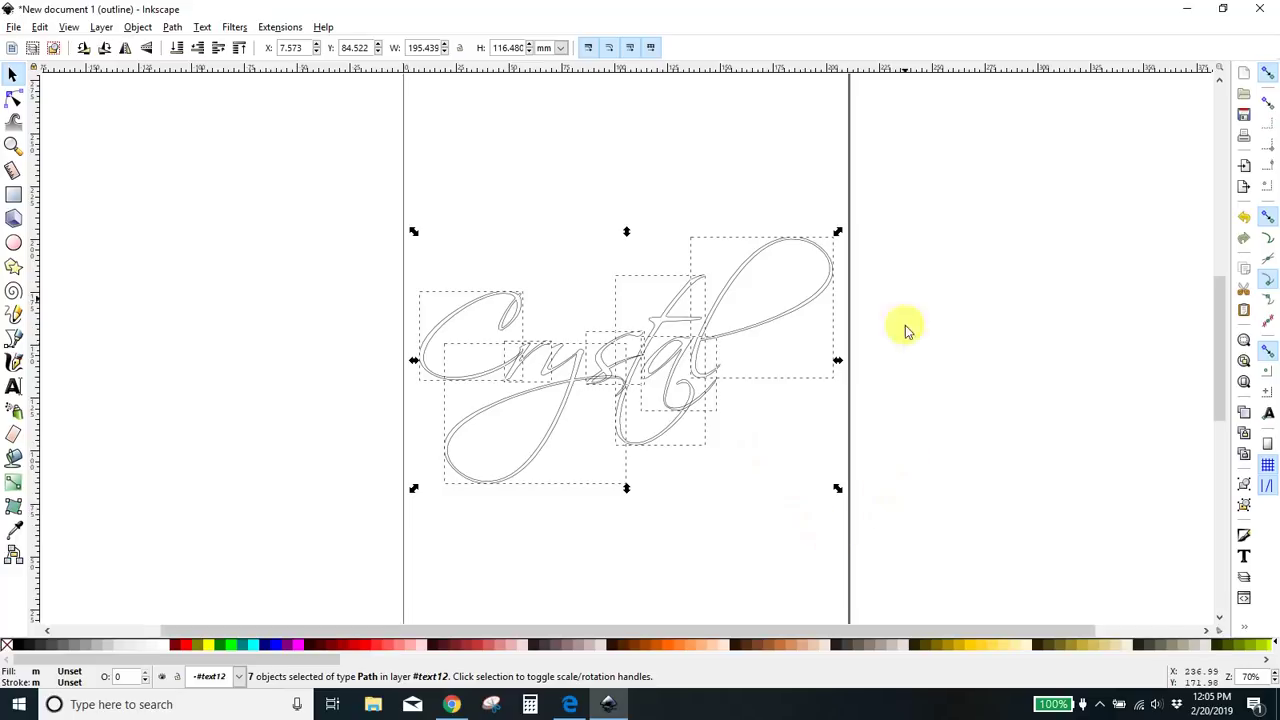
Union the seven Crystal pieces into one 344-node path and return to Normal display.
click(147, 29)
mouse_move(168, 30)
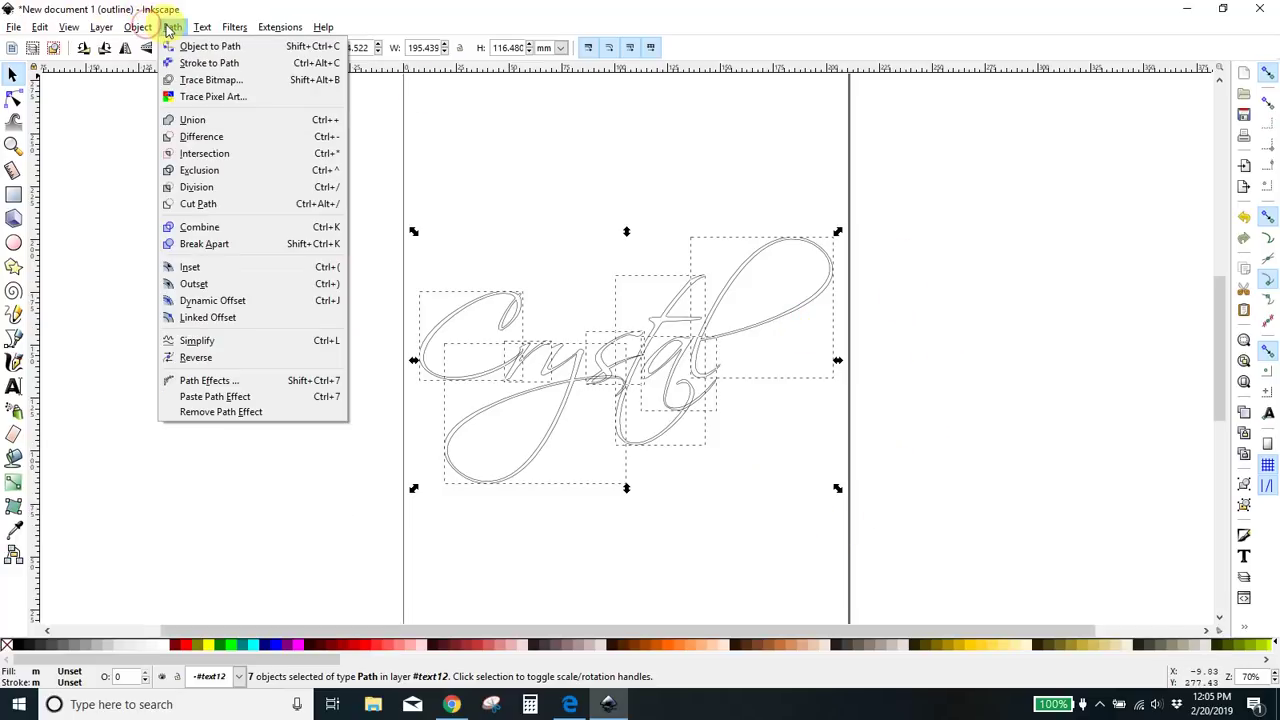
click(185, 126)
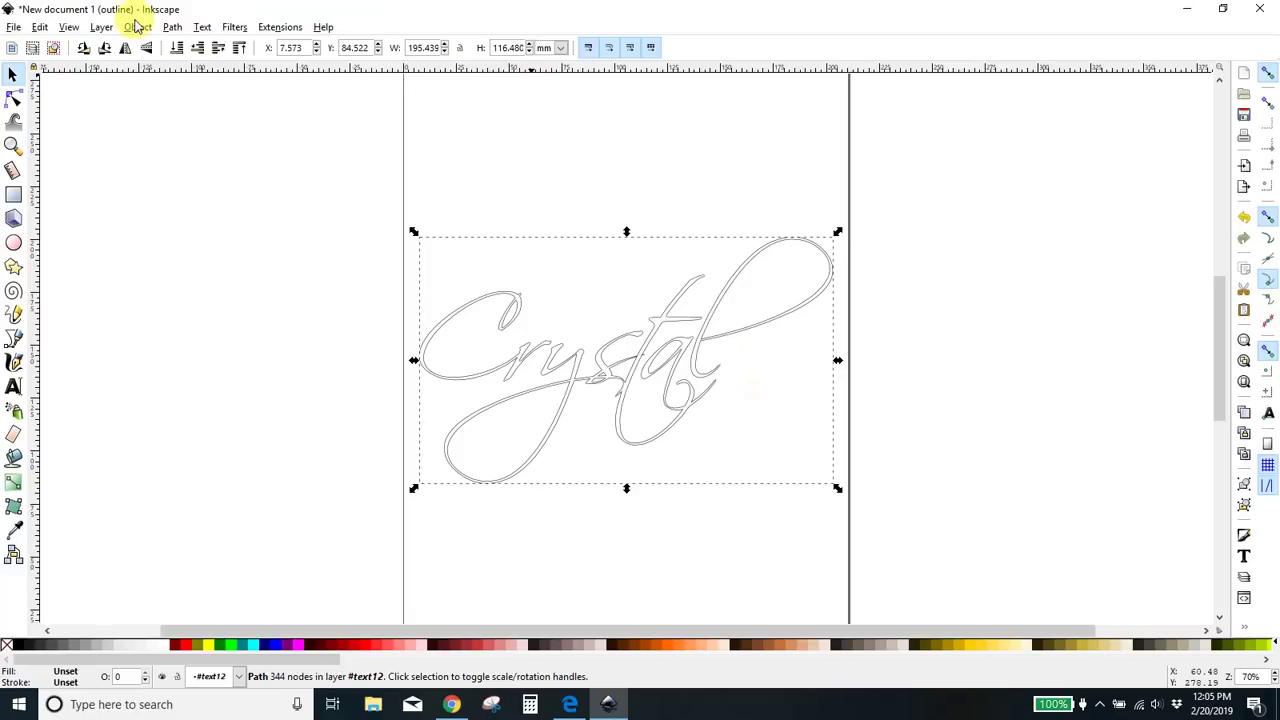
click(68, 27)
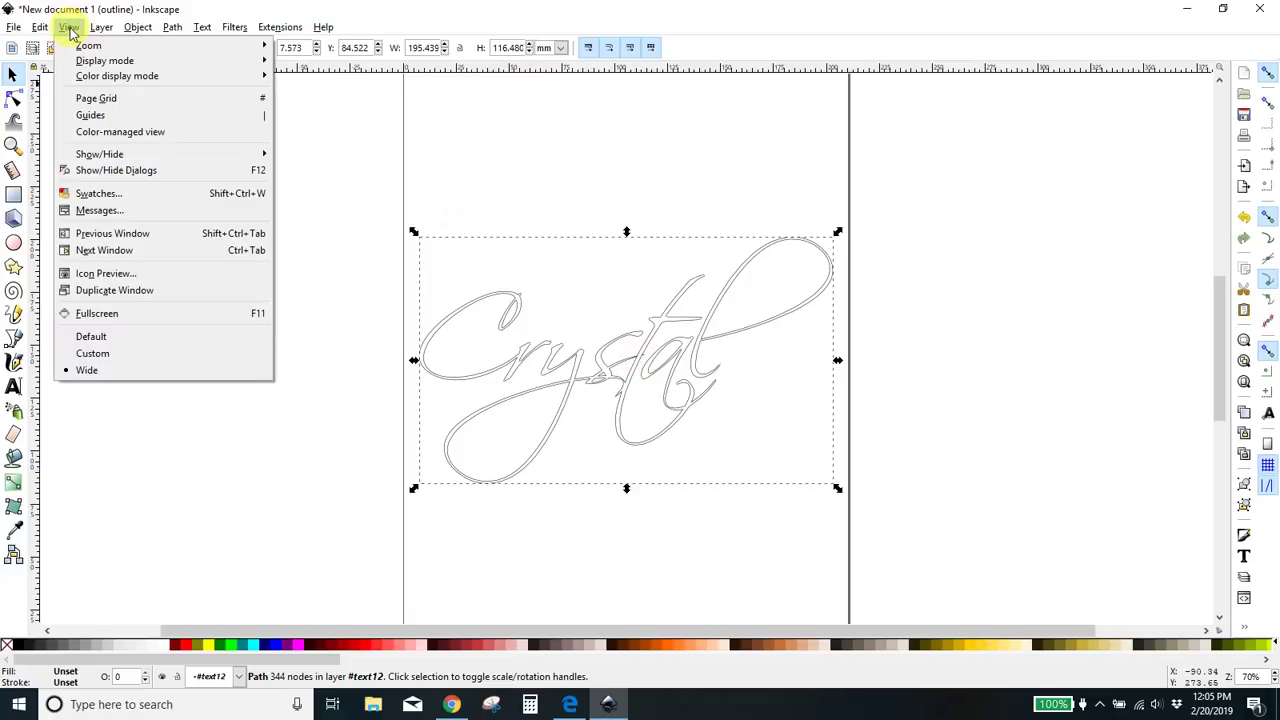
Return the canvas to normal display and select the Crystal path.
mouse_move(71, 64)
click(310, 77)
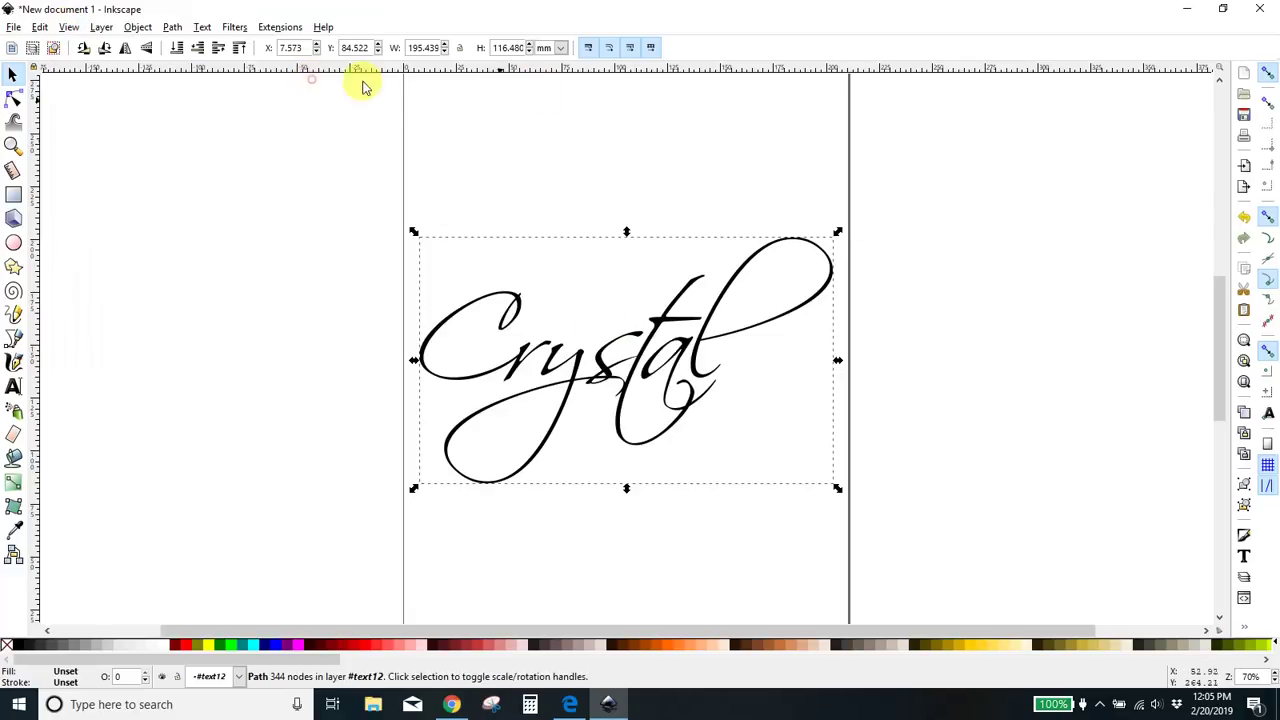
click(911, 318)
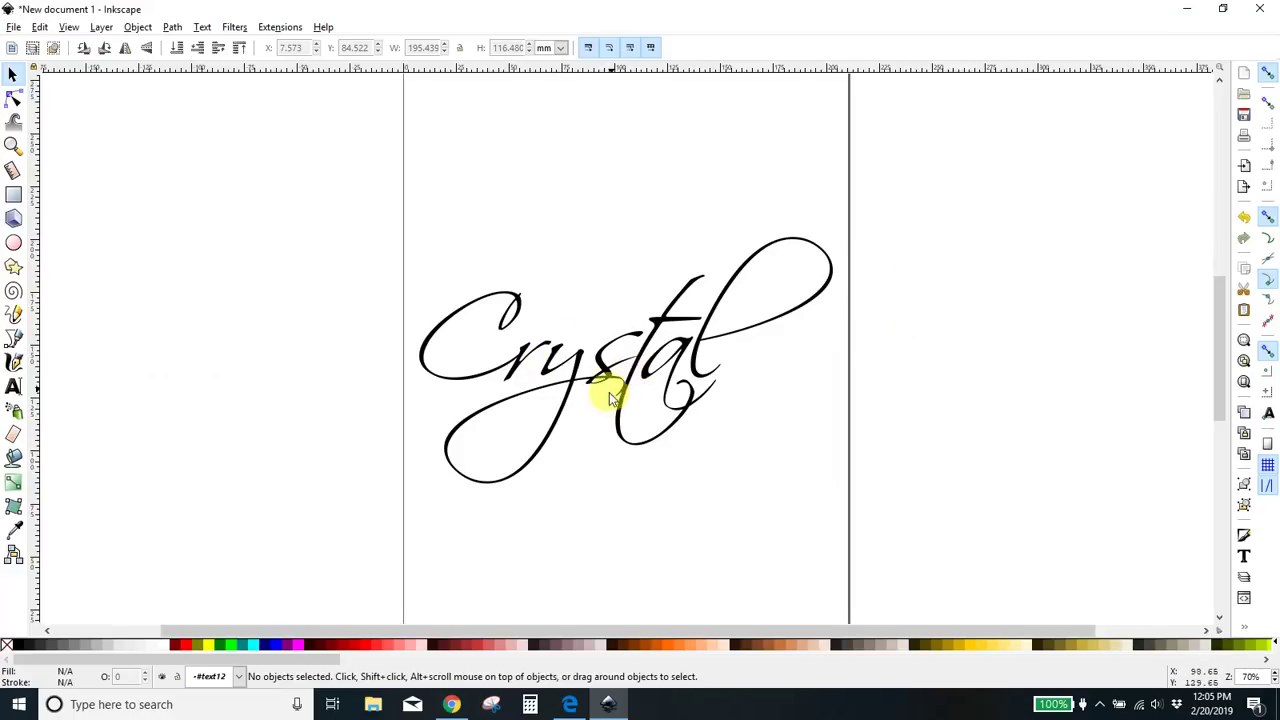
click(657, 362)
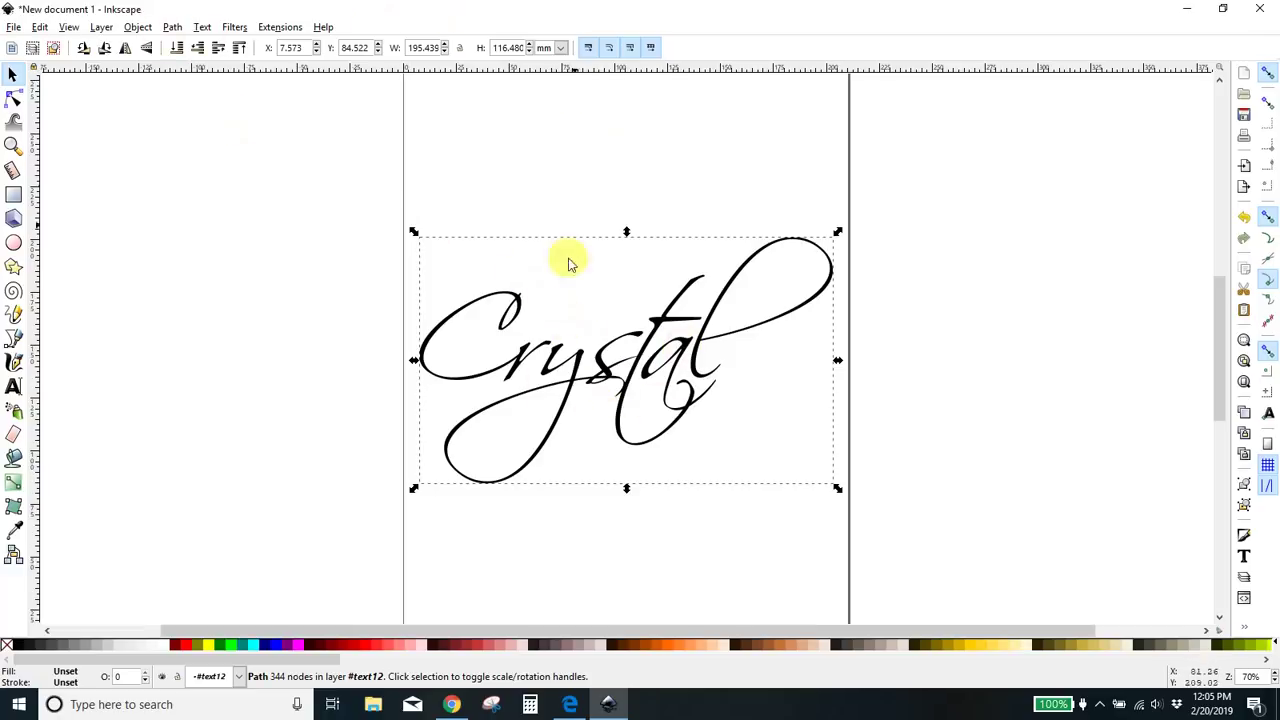
Add a linked offset of Crystal, try an outset, then undo back to thin strokes.
click(172, 28)
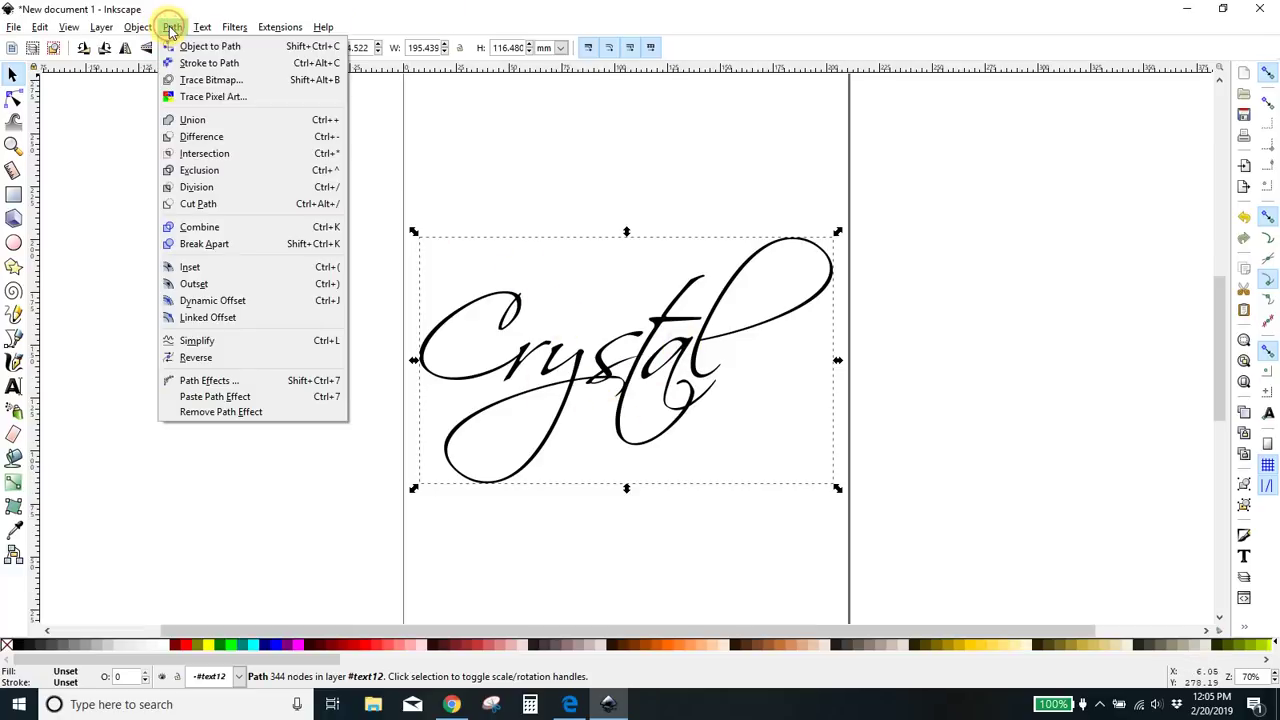
click(191, 318)
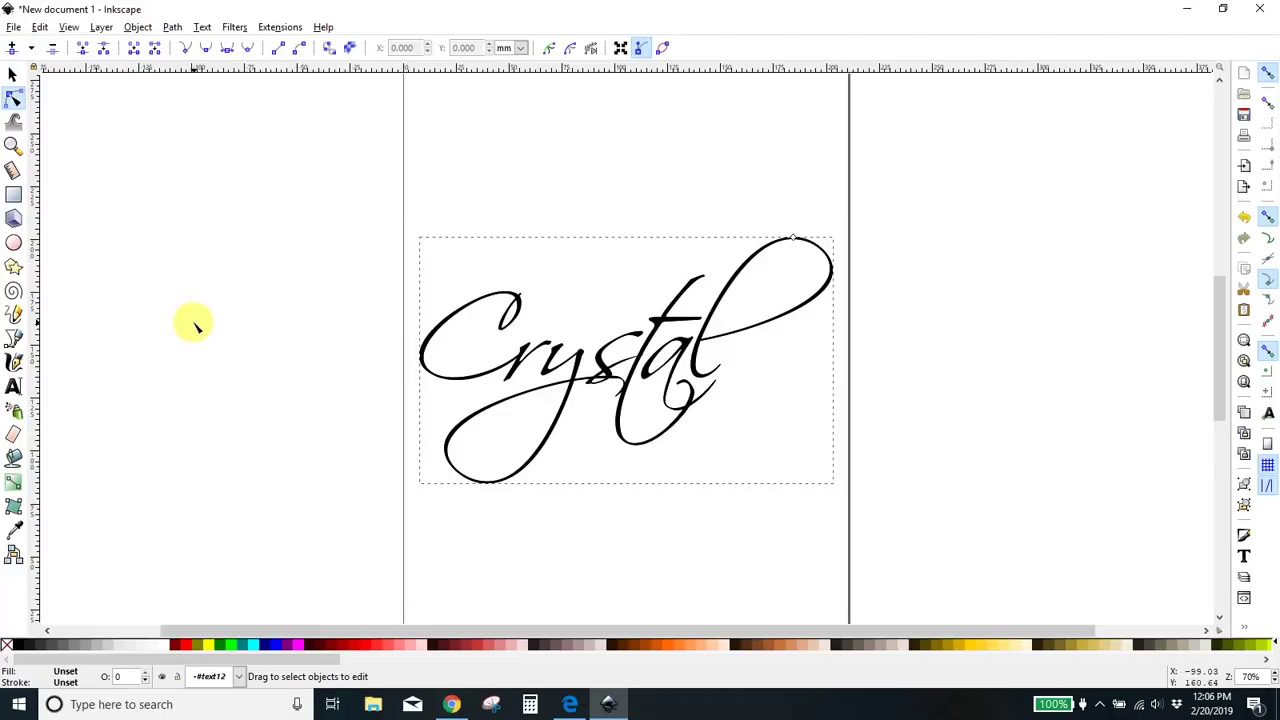
key(ctrl+parenright)
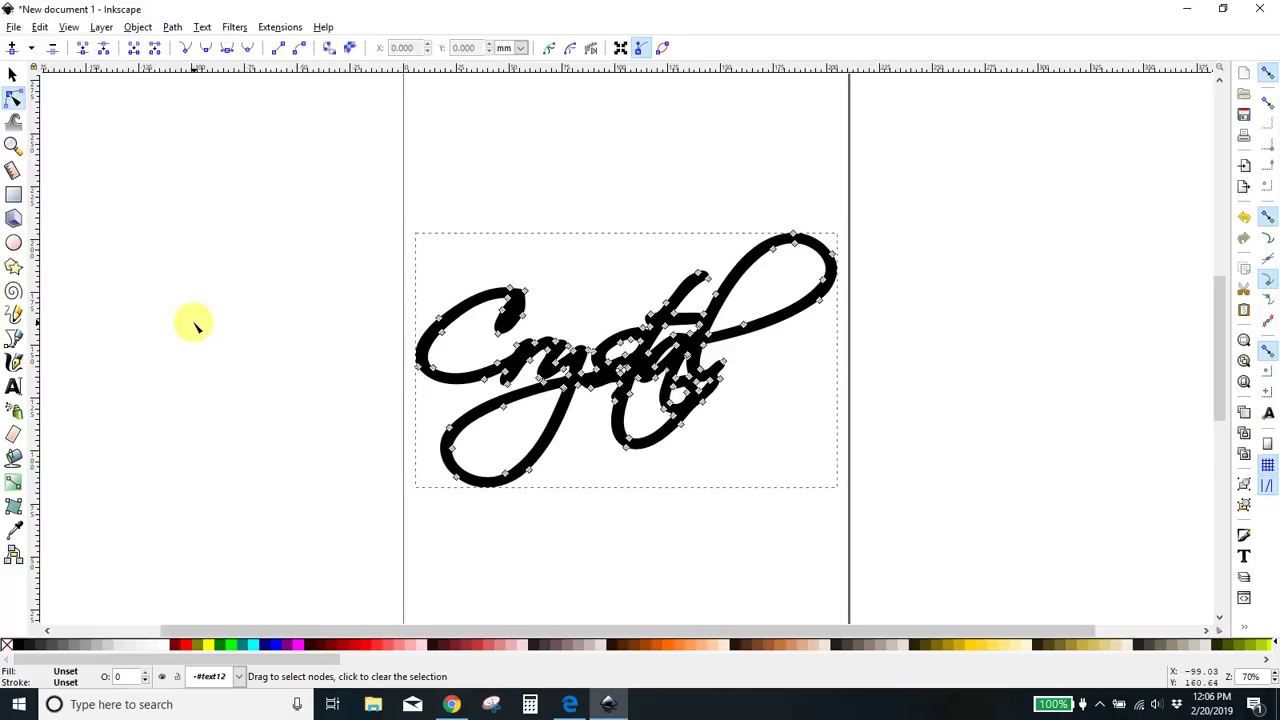
click(990, 364)
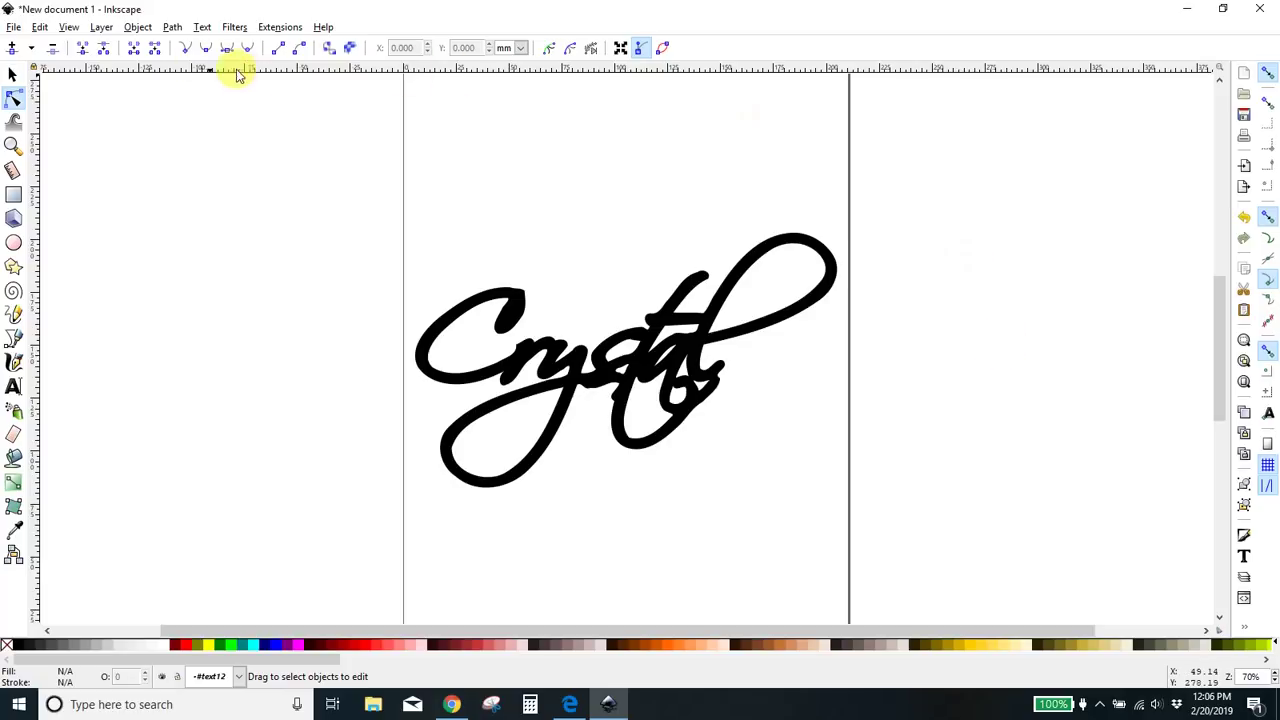
click(48, 28)
click(56, 46)
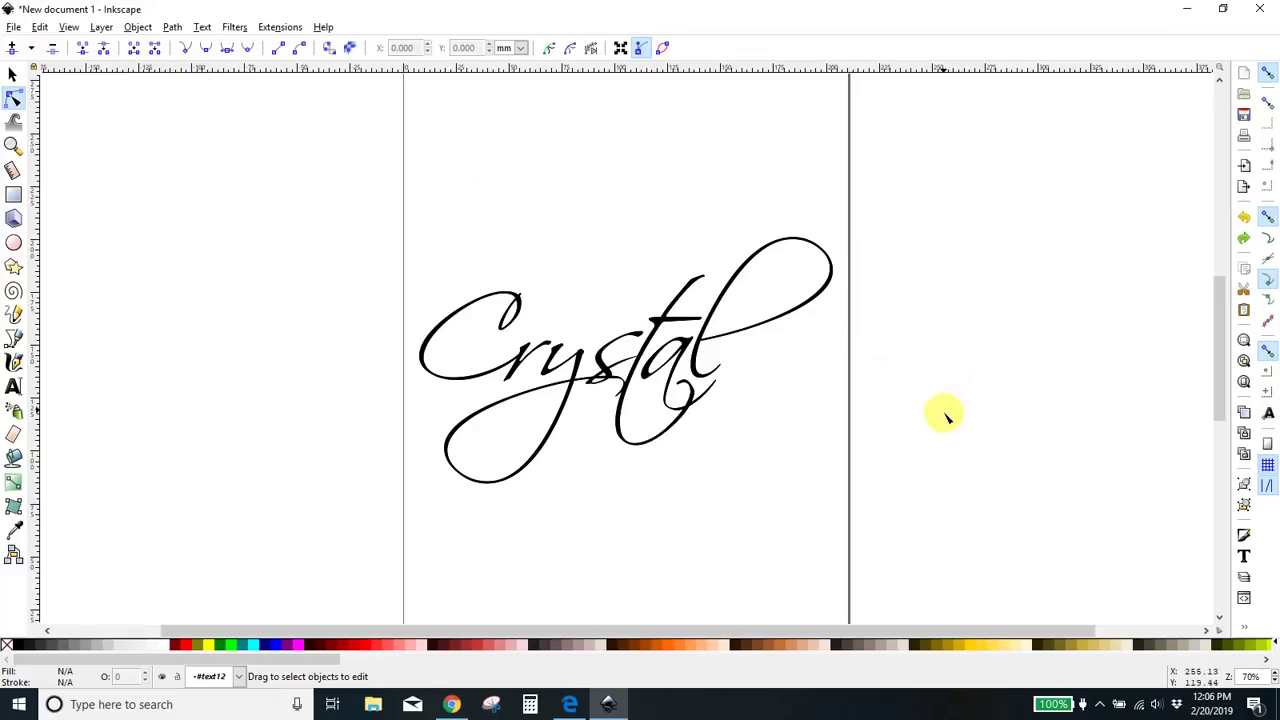
click(14, 78)
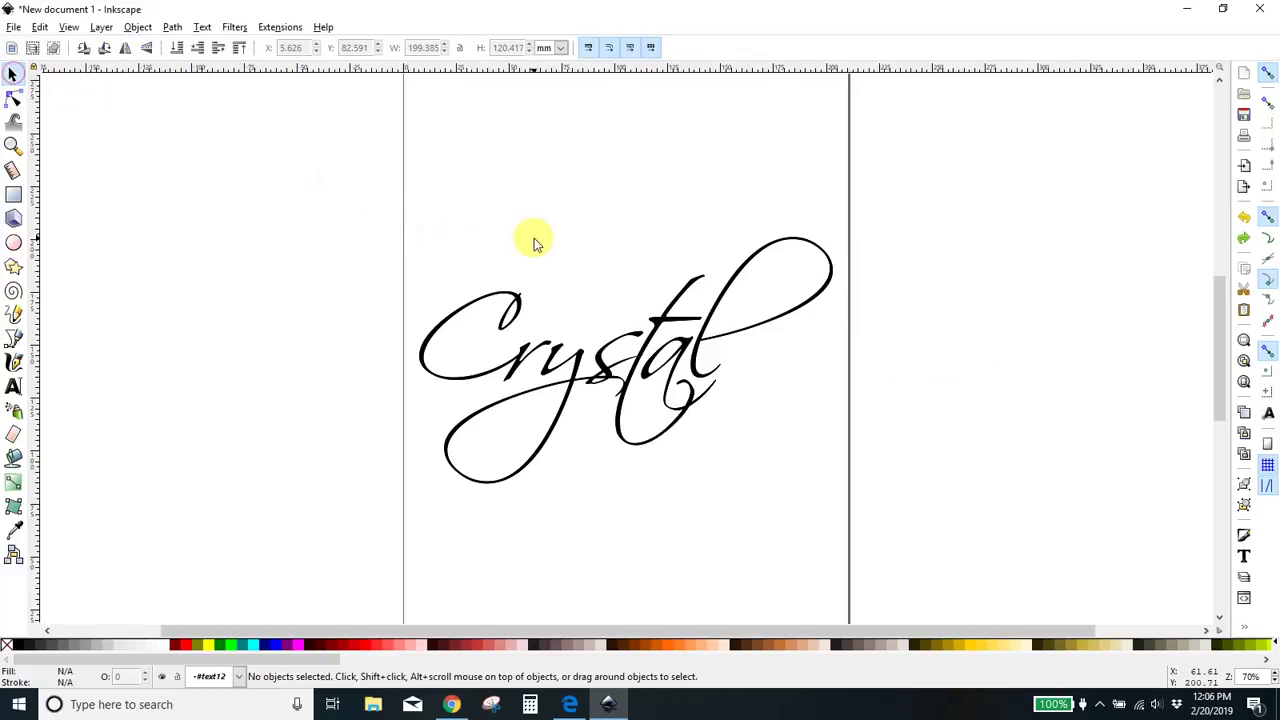
Scale up the Crystal path and delete the linked offset copy.
key(plus)
key(plus)
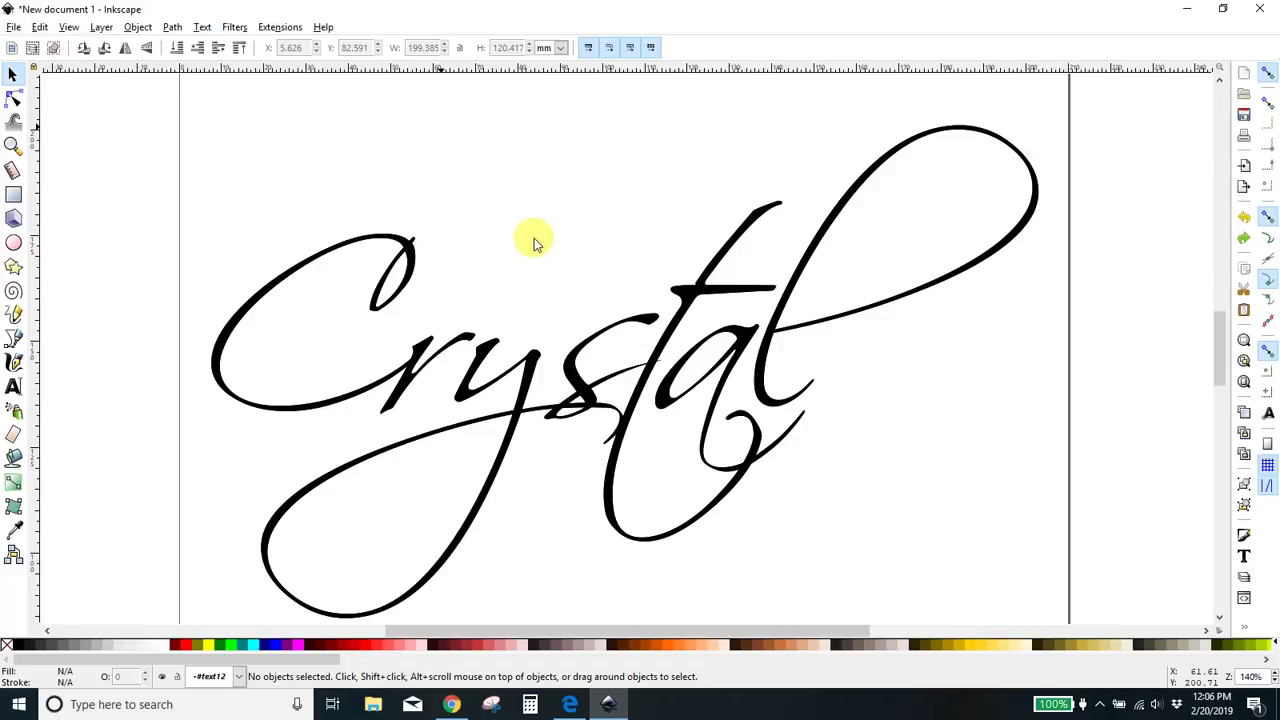
key(minus)
key(minus)
key(minus)
key(minus)
key(minus)
key(minus)
key(minus)
key(minus)
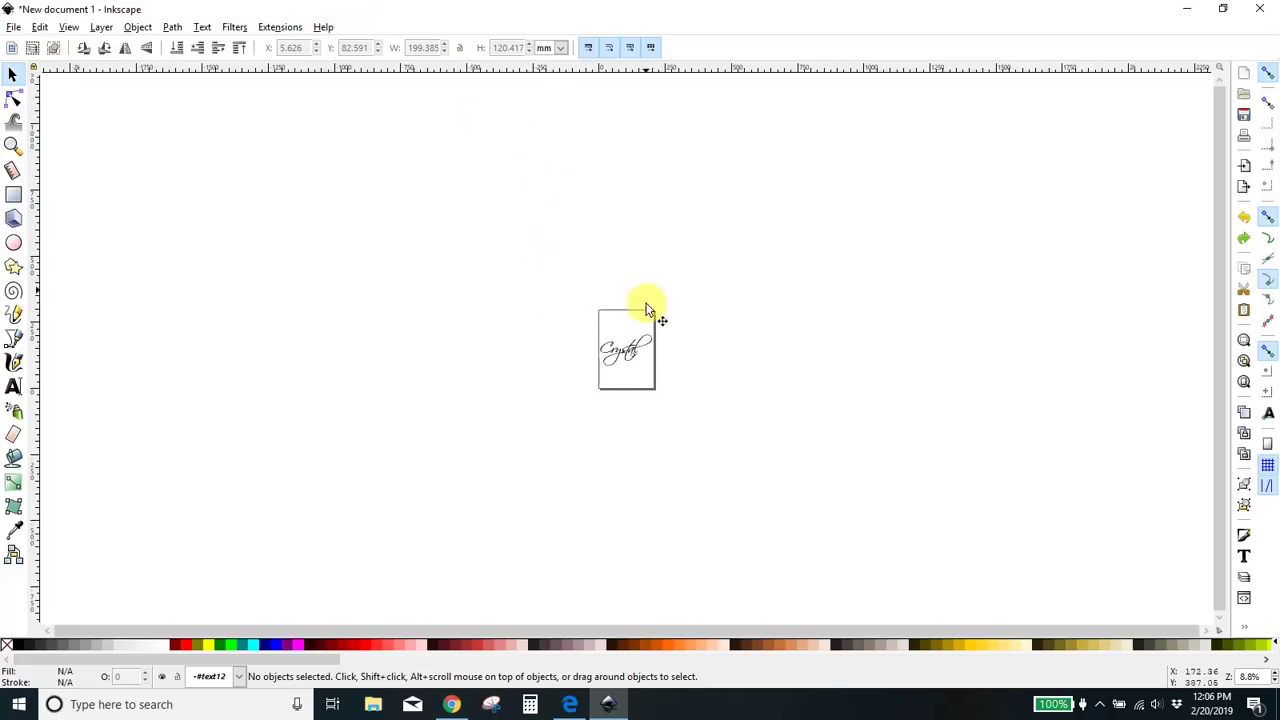
click(623, 349)
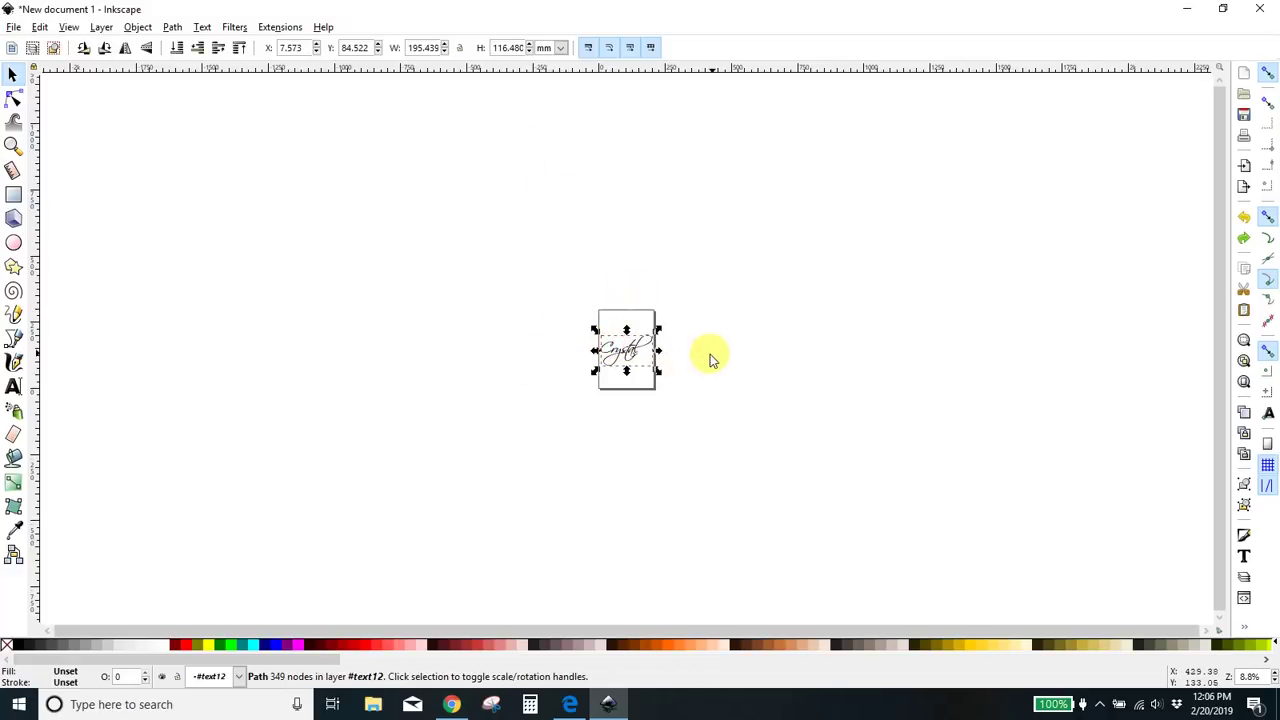
drag(657, 369, 945, 542)
drag(757, 401, 757, 401)
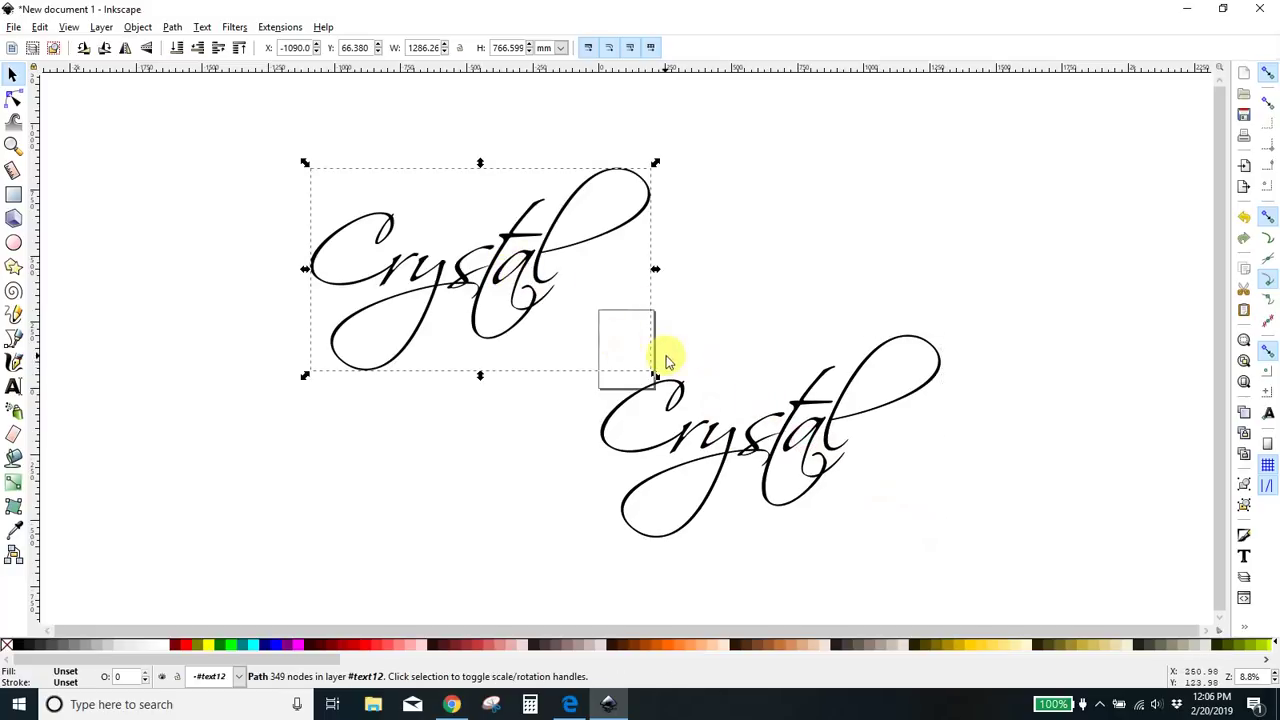
click(815, 426)
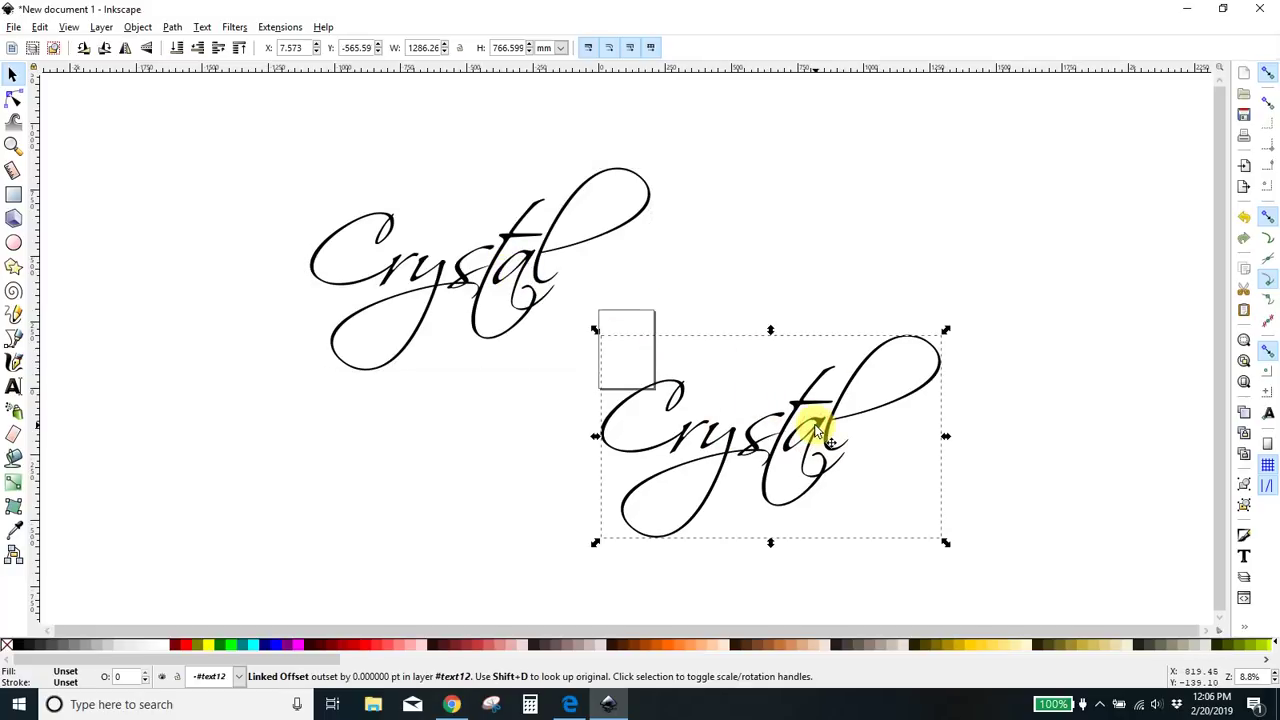
key(Delete)
Enlarge the remaining Crystal path to about 2741 × 1633 mm.
click(495, 262)
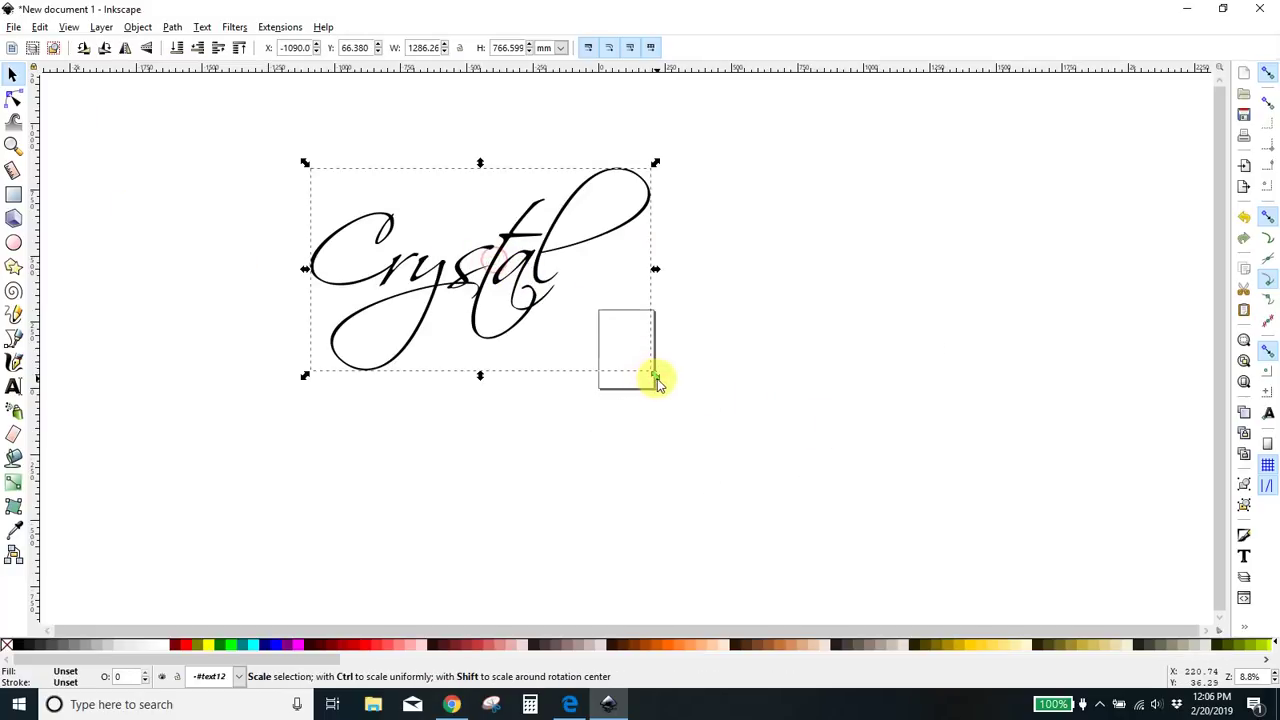
drag(655, 375, 1043, 666)
scroll(876, 365, up, 6)
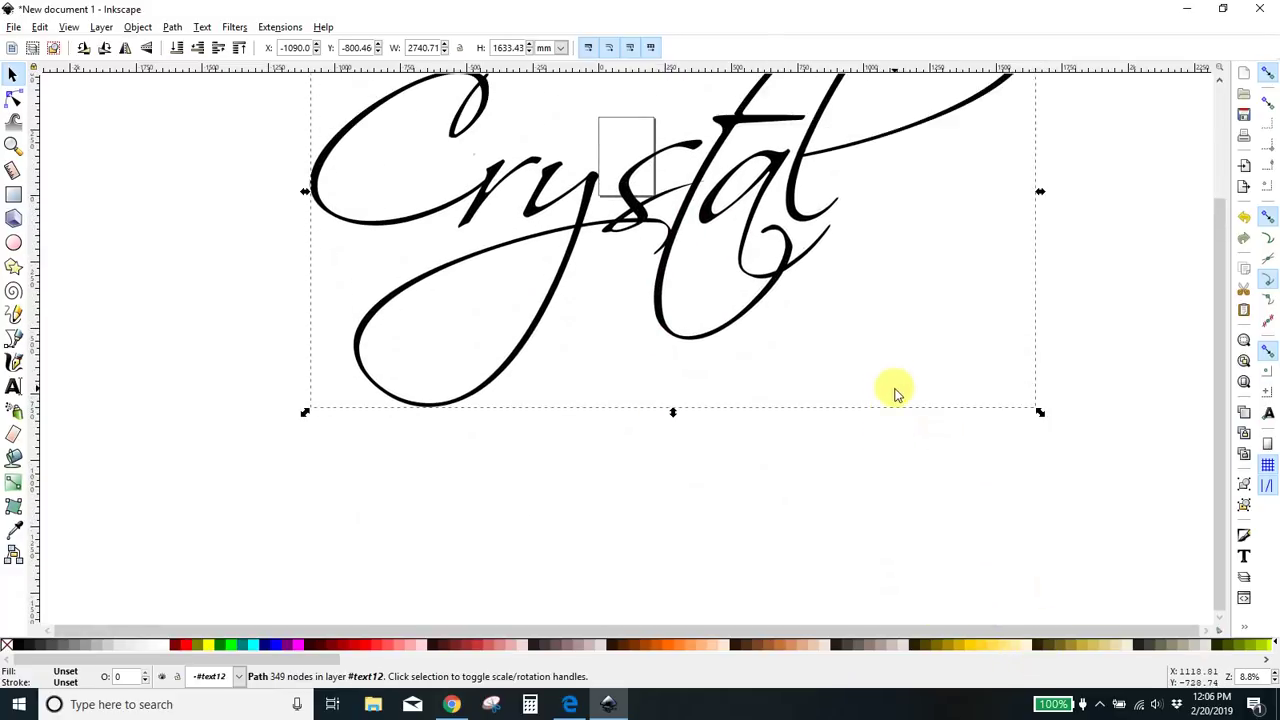
scroll(903, 405, down, 1)
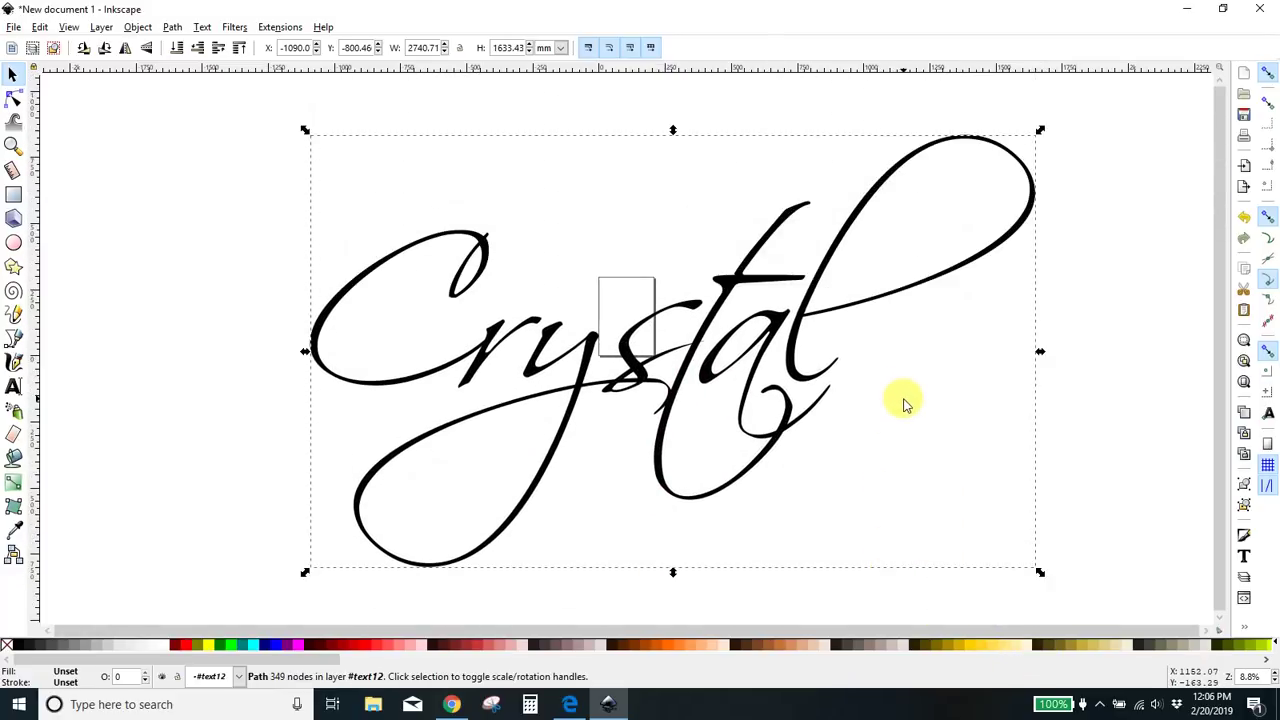
click(1120, 398)
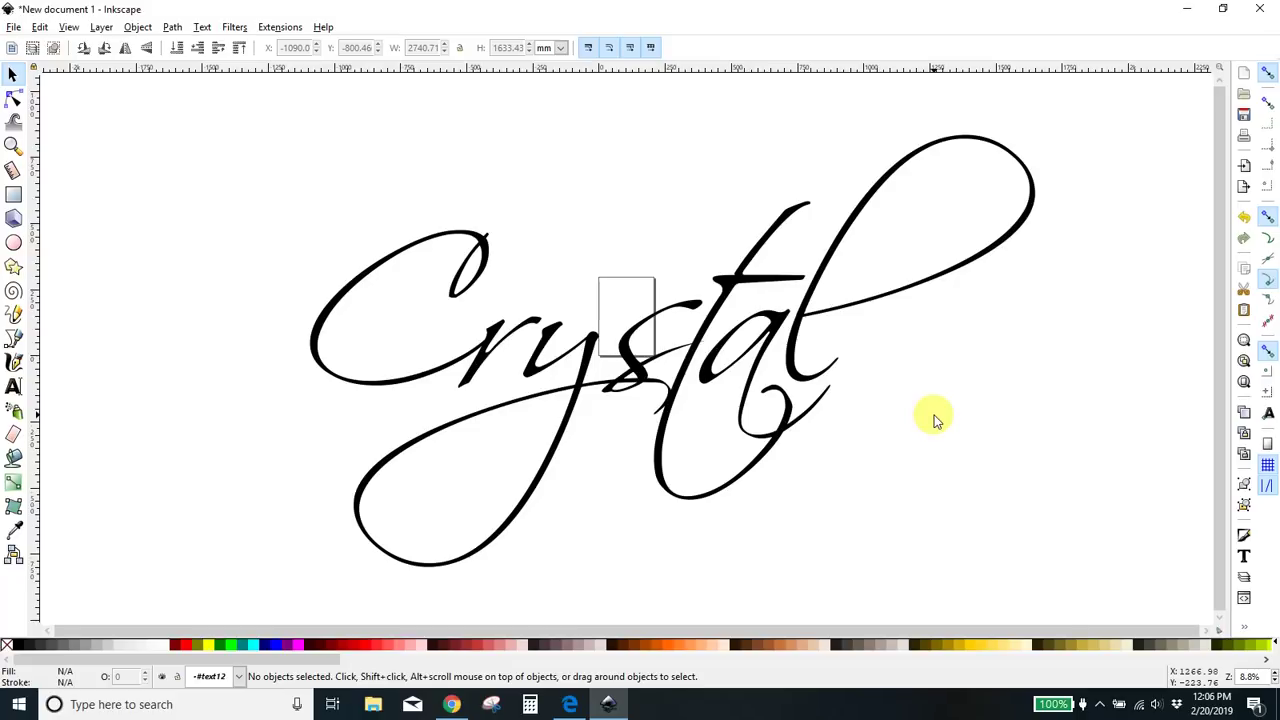
Create a linked offset of Crystal and drag one copy off to the upper left.
click(345, 294)
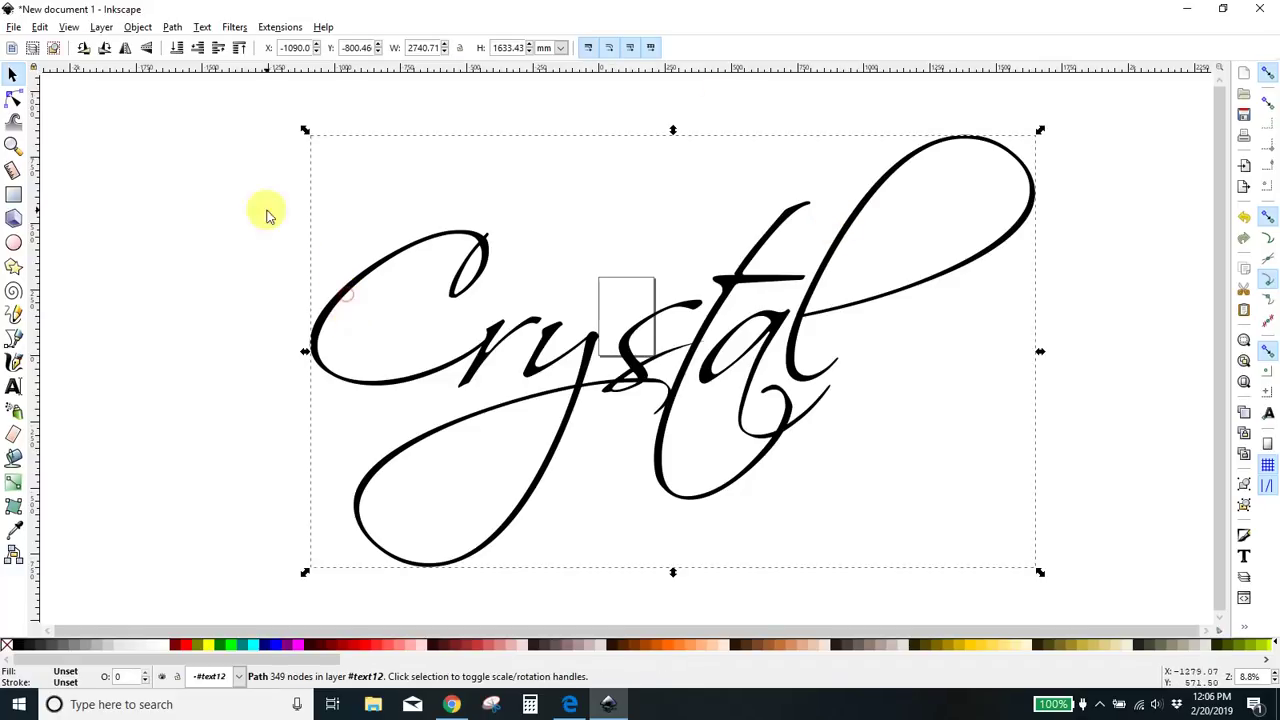
click(138, 27)
mouse_move(174, 27)
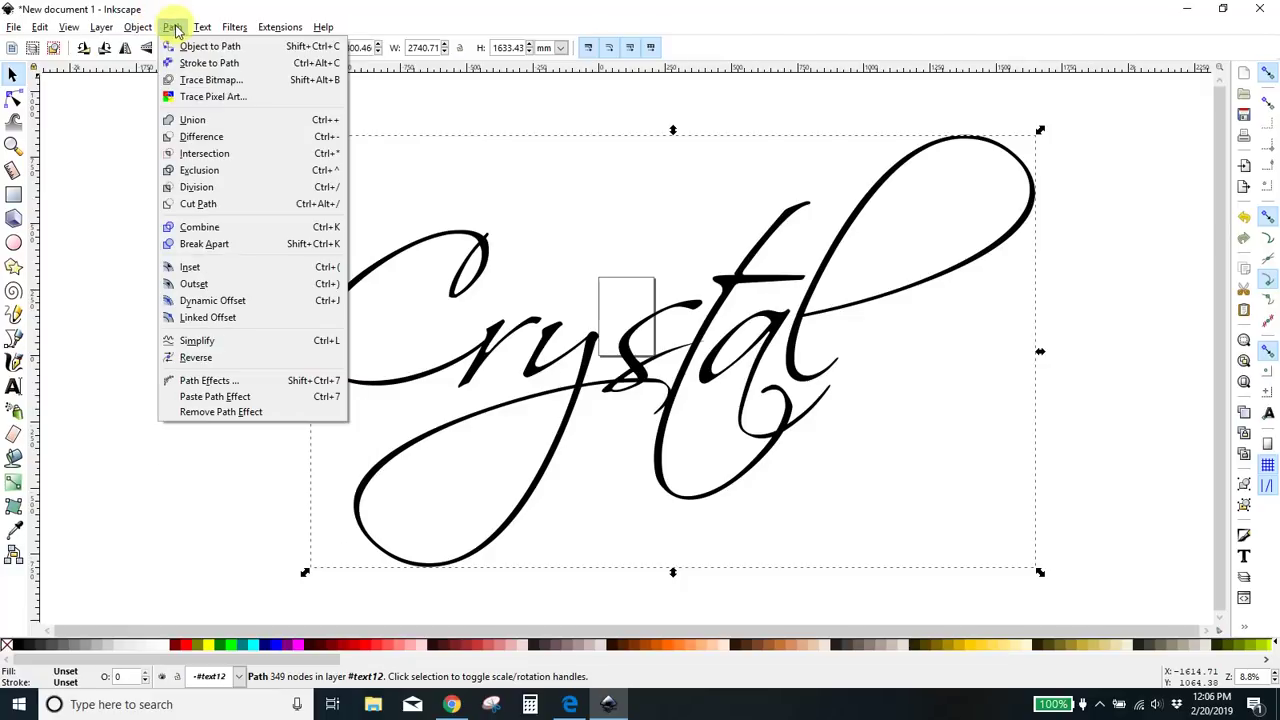
click(218, 318)
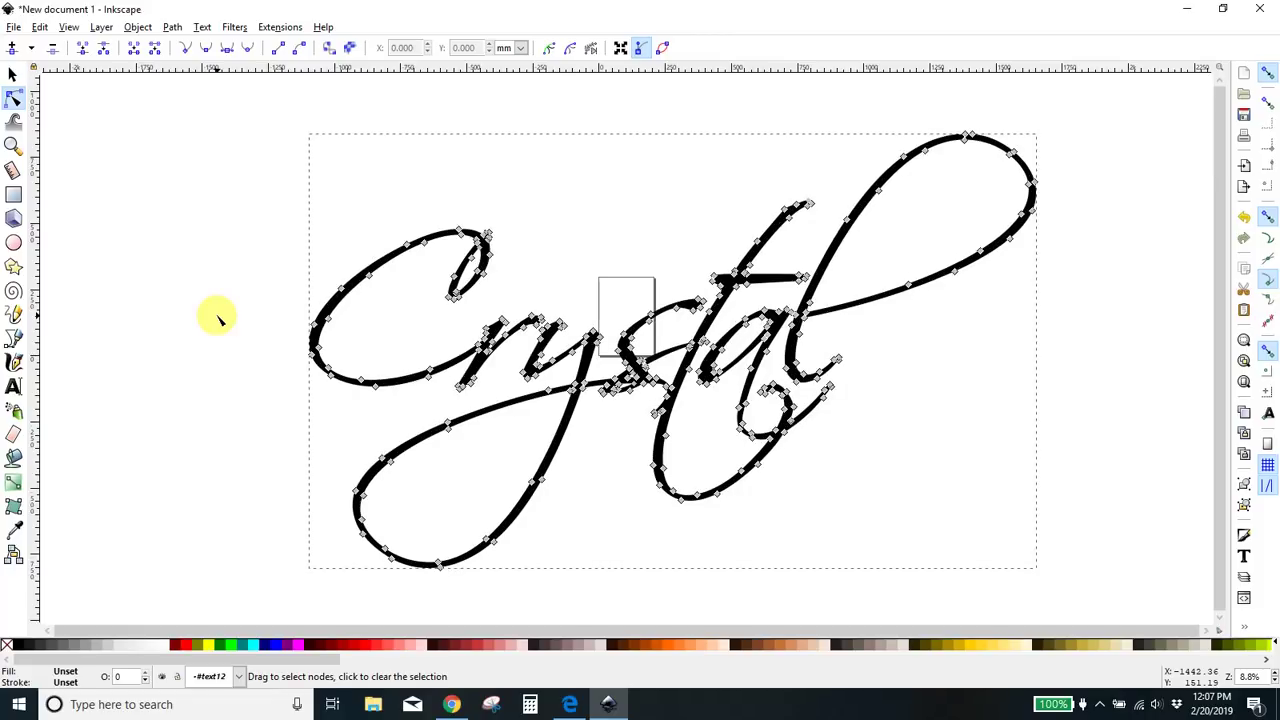
click(167, 293)
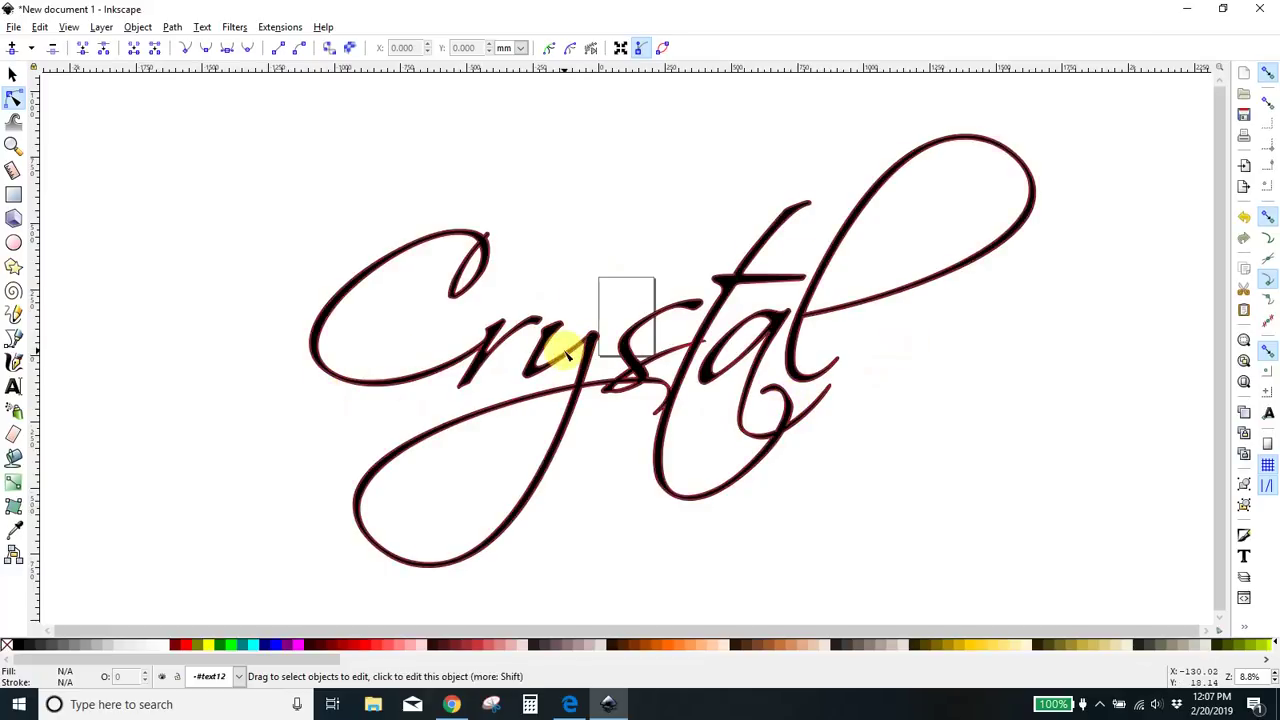
click(12, 74)
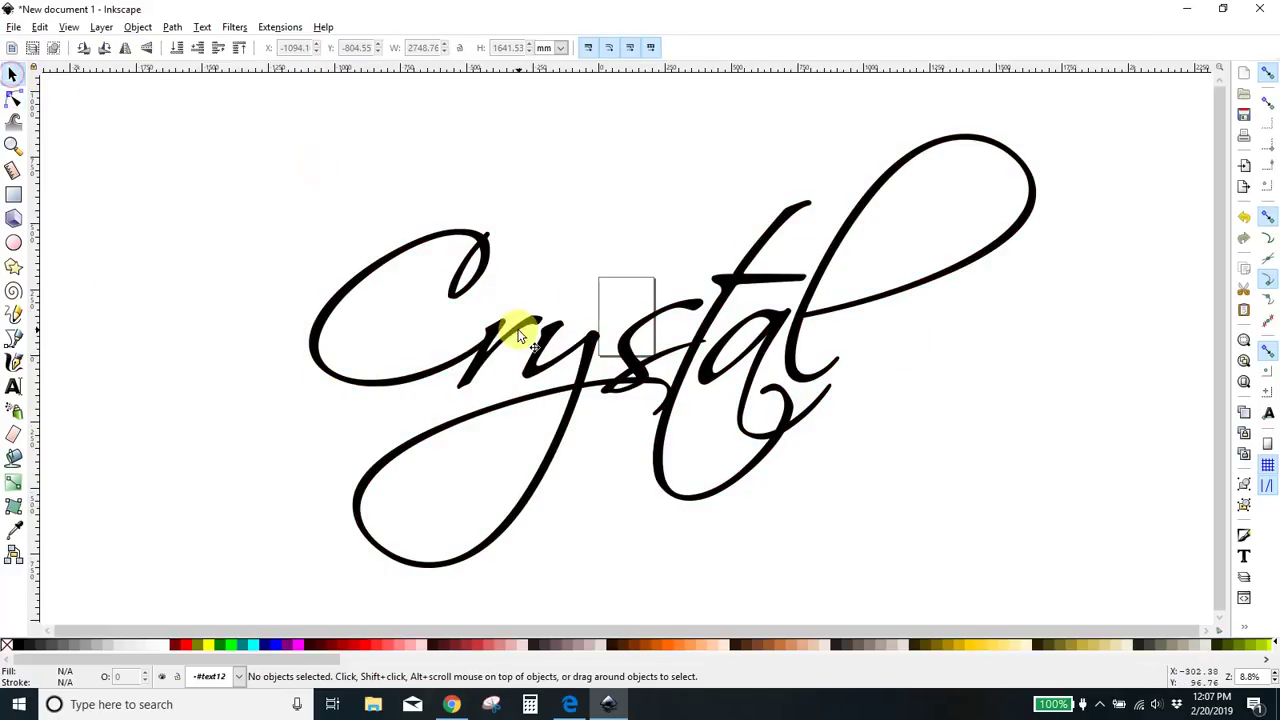
drag(540, 345, 256, 195)
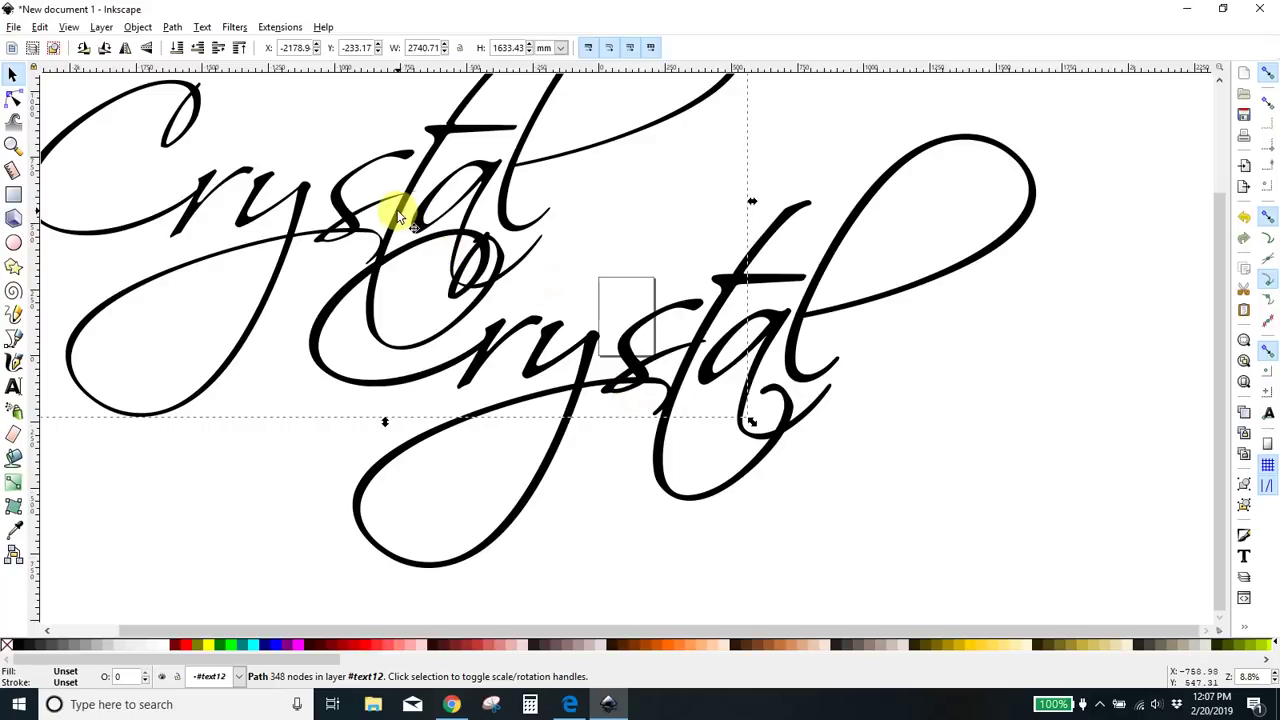
Delete the extra copy, shrink Crystal to about a third, and move it over the page.
key(Delete)
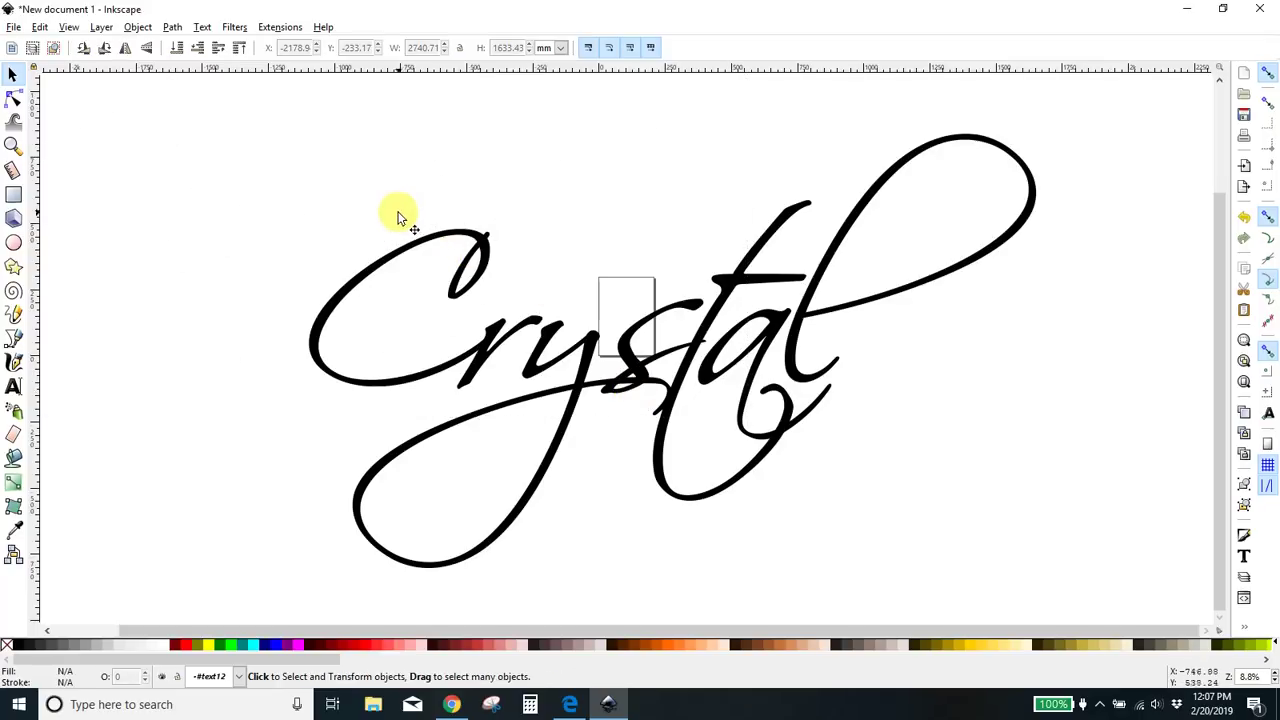
click(740, 358)
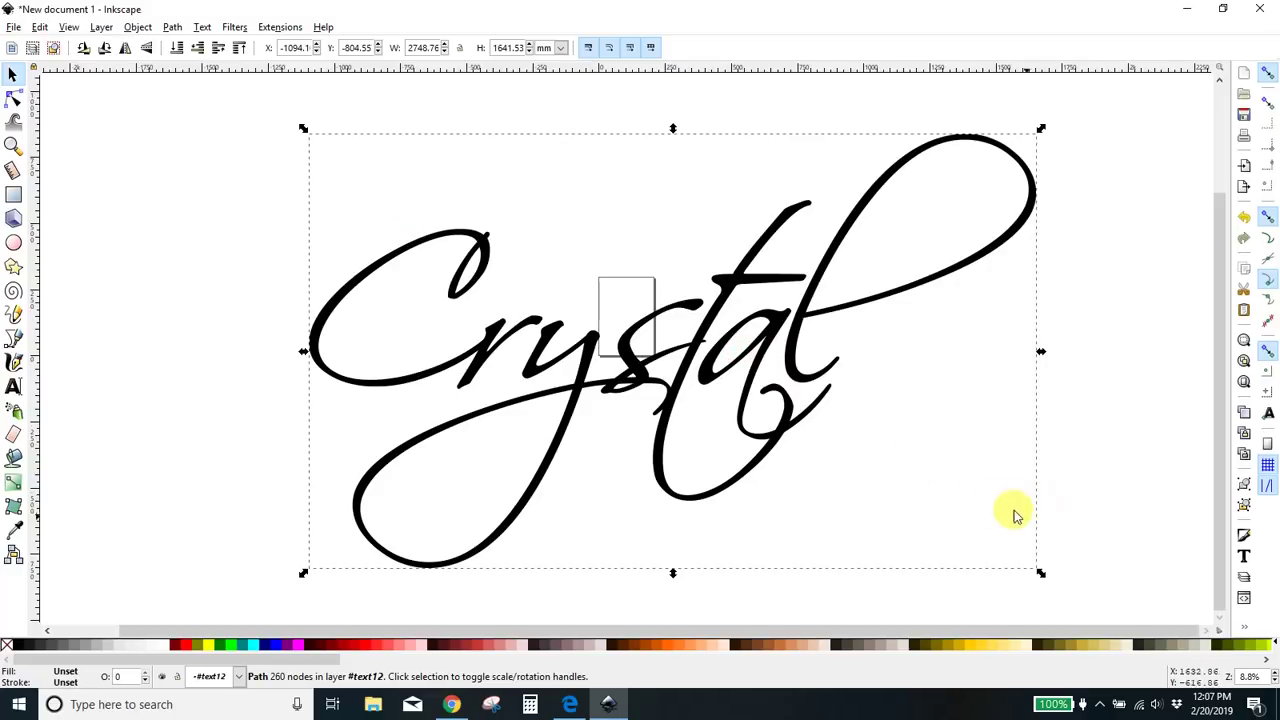
drag(1042, 573, 491, 223)
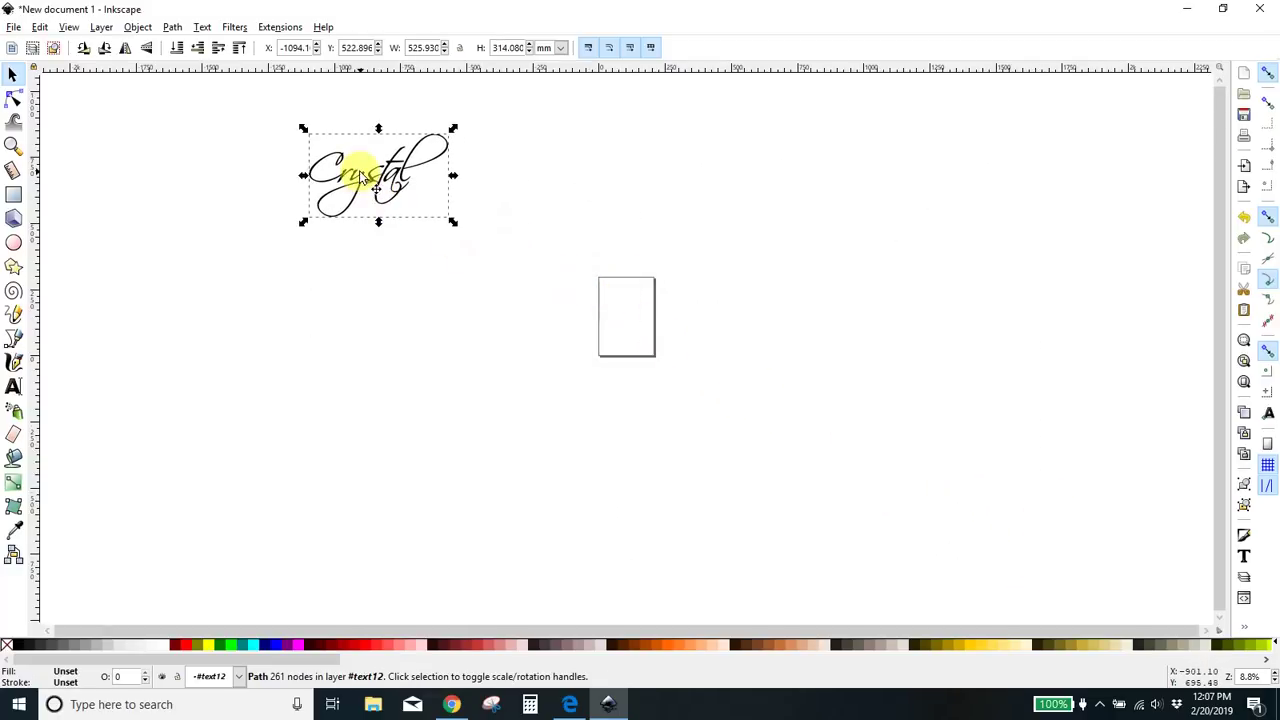
drag(362, 177, 620, 320)
scroll(620, 320, up, 6)
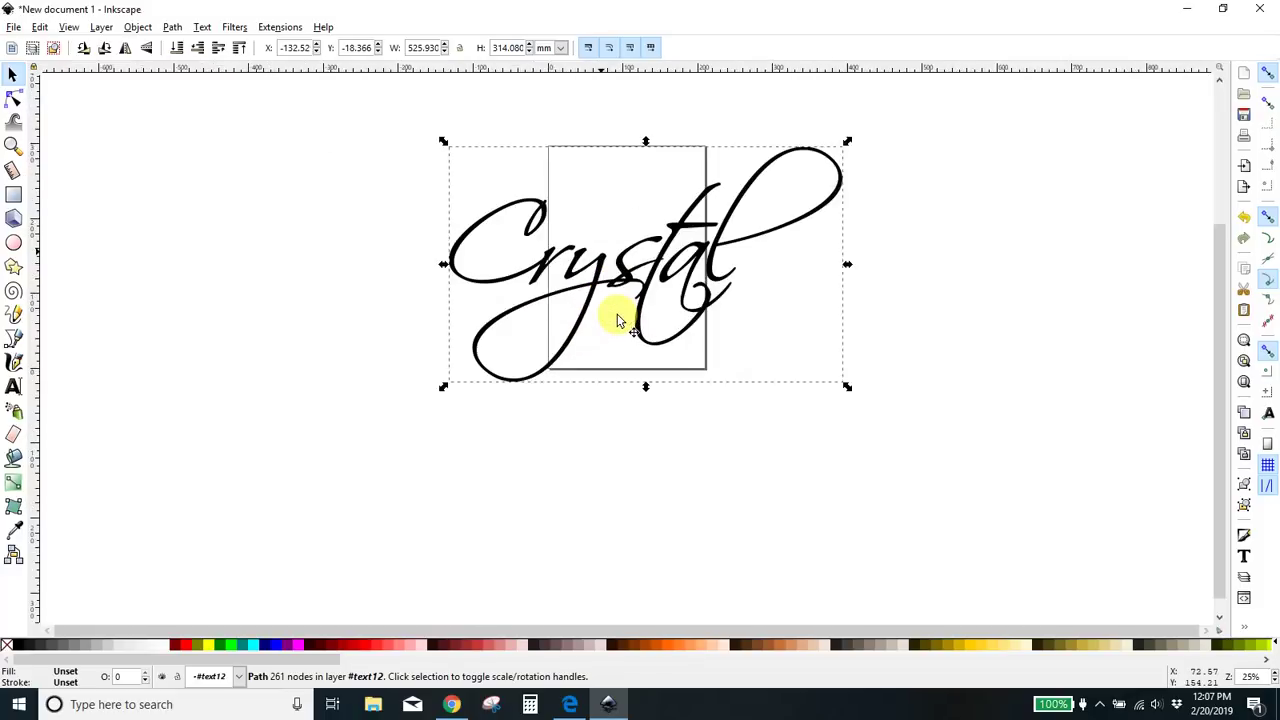
scroll(617, 320, down, 1)
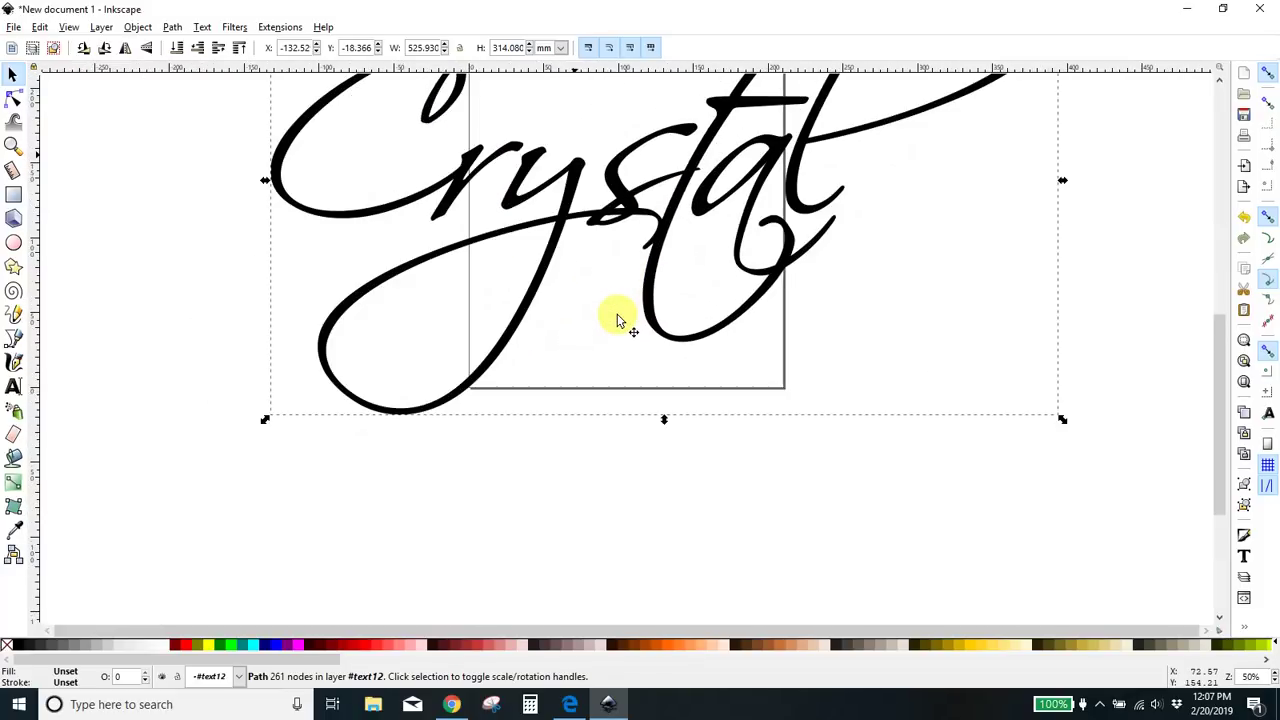
Shrink the lettering further to about 190 mm wide and position it on the page.
drag(1059, 421, 652, 314)
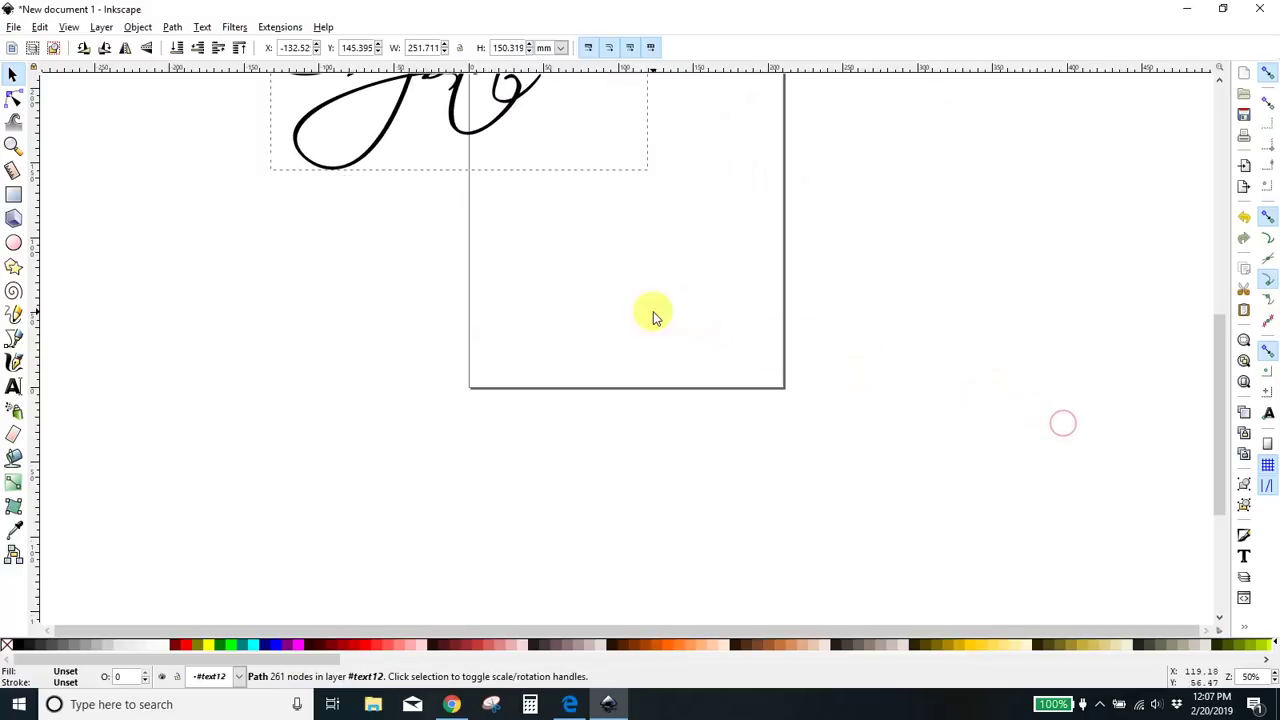
click(691, 240)
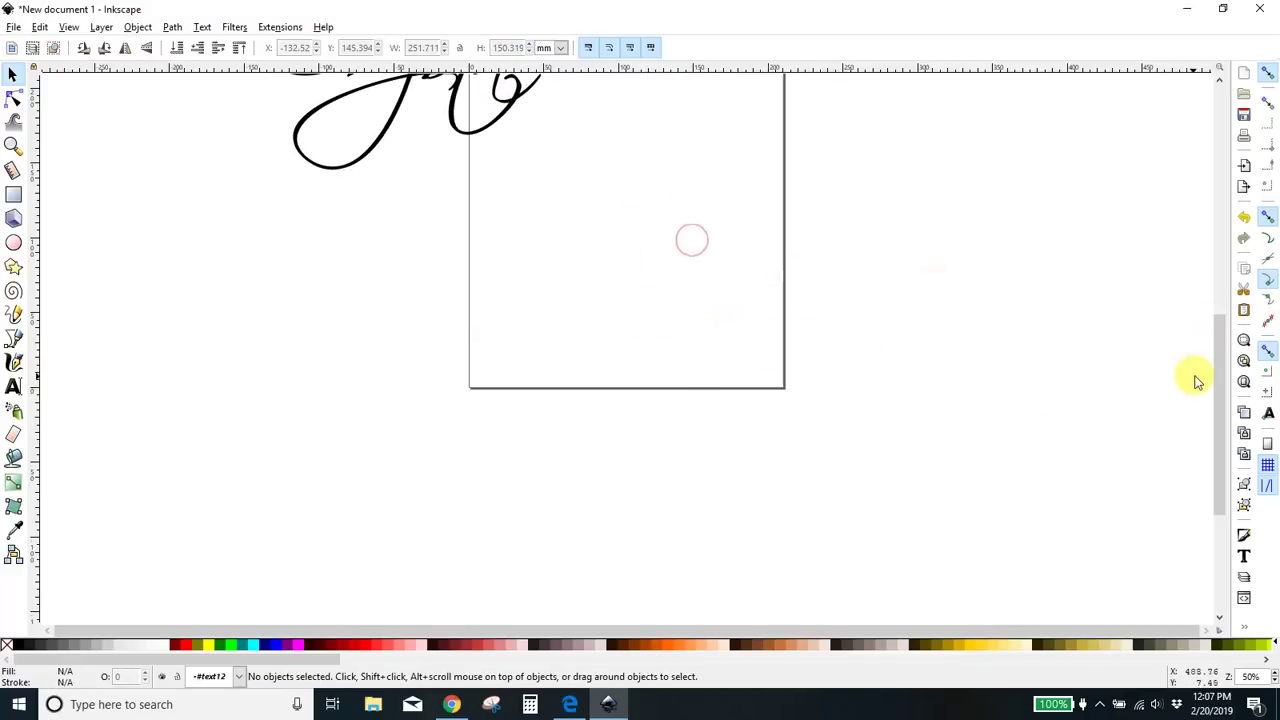
scroll(1166, 397, up, 4)
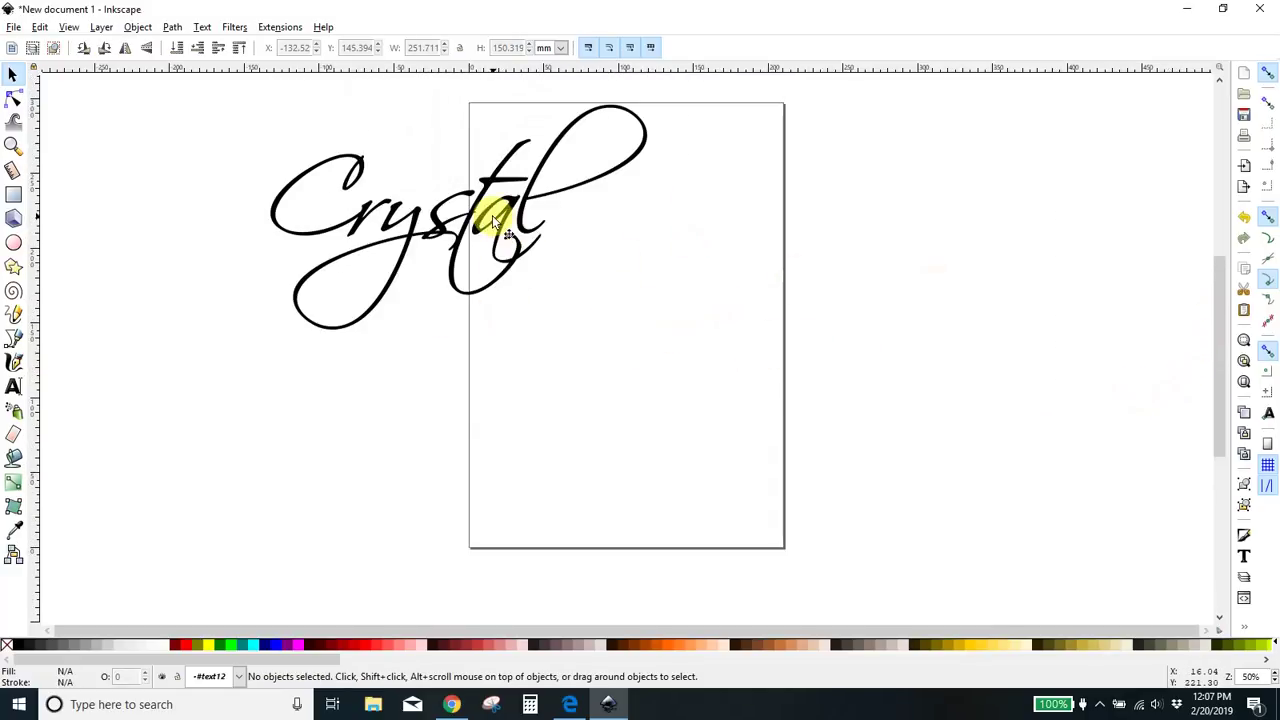
drag(492, 220, 680, 356)
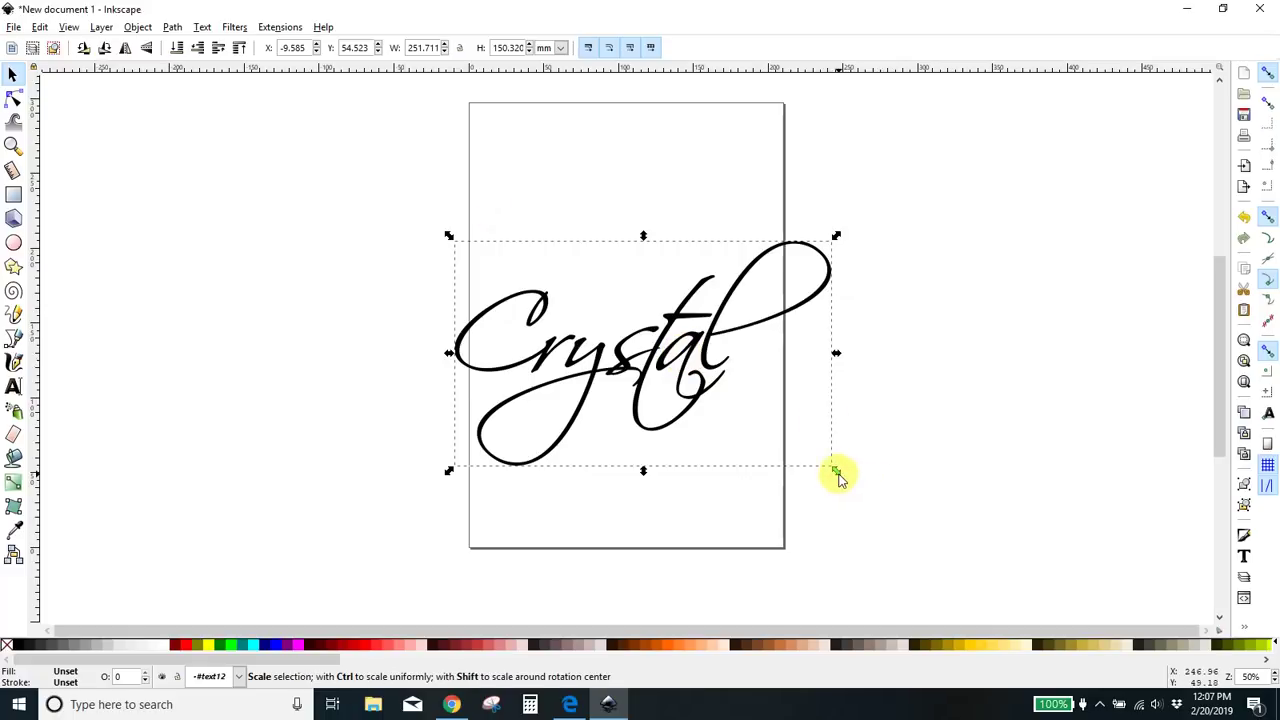
drag(836, 472, 772, 457)
drag(642, 339, 668, 346)
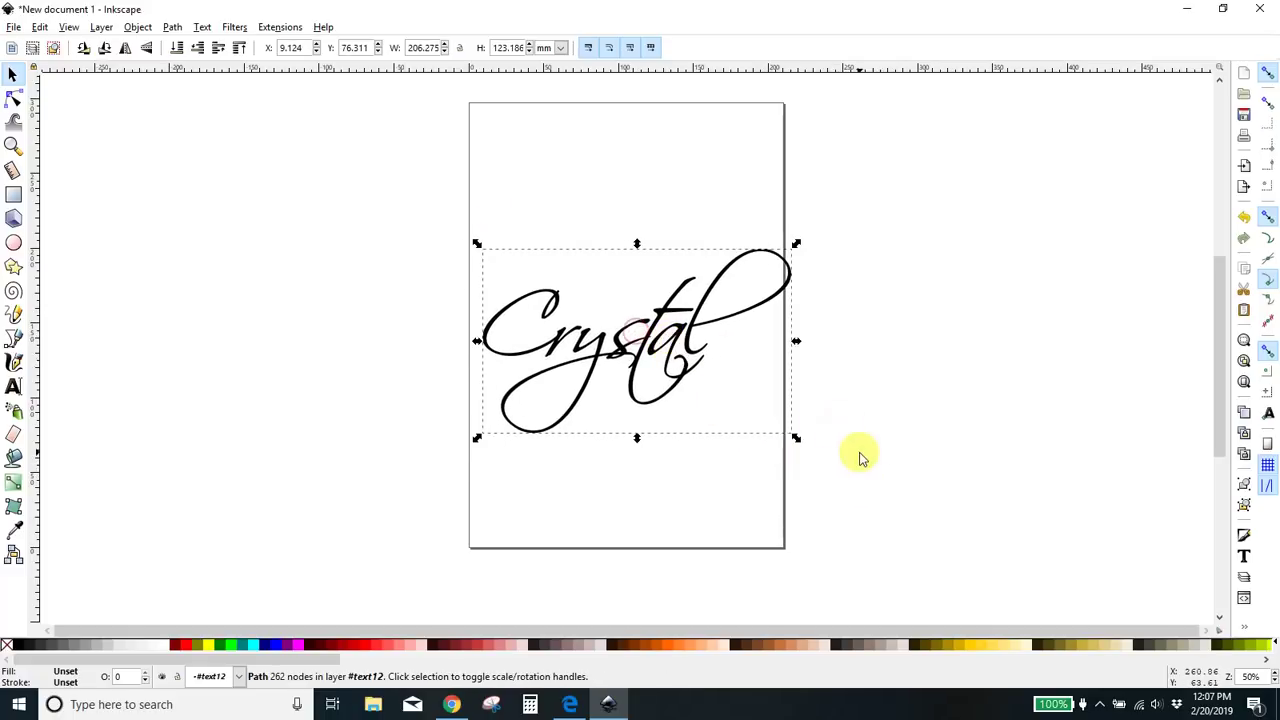
drag(796, 438, 774, 428)
Fill the Crystal lettering with cyan.
click(951, 413)
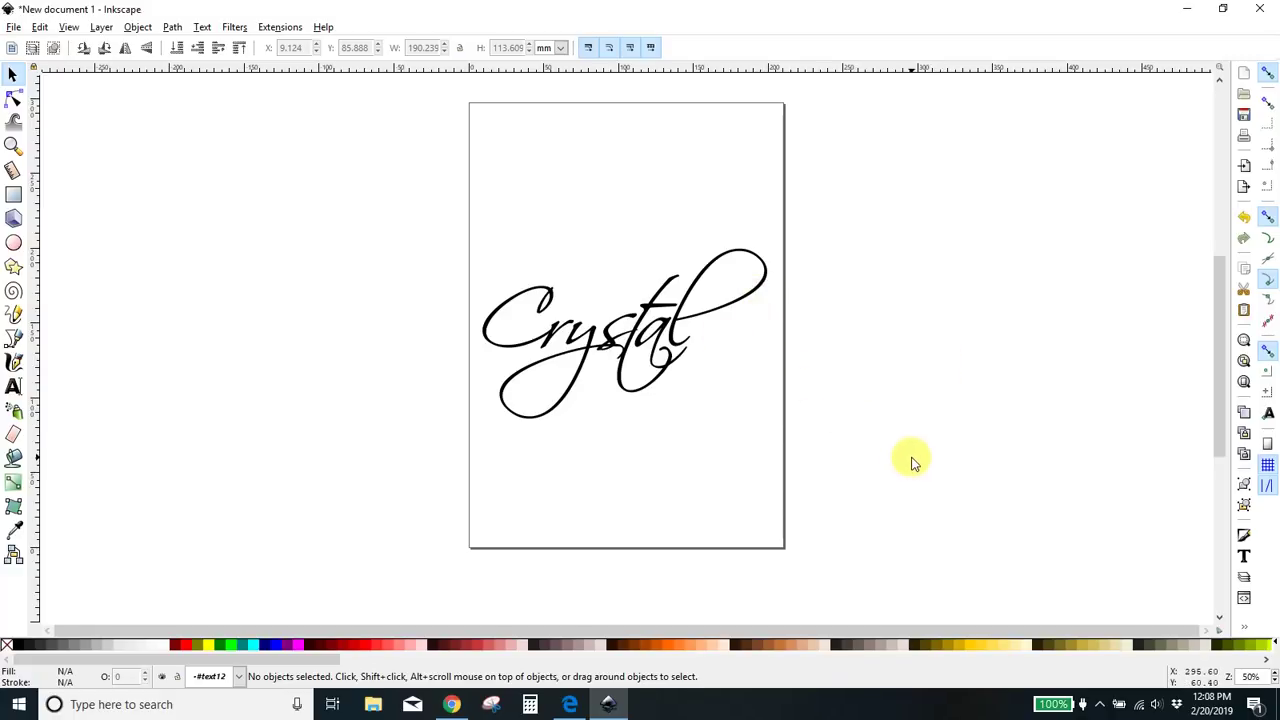
click(660, 347)
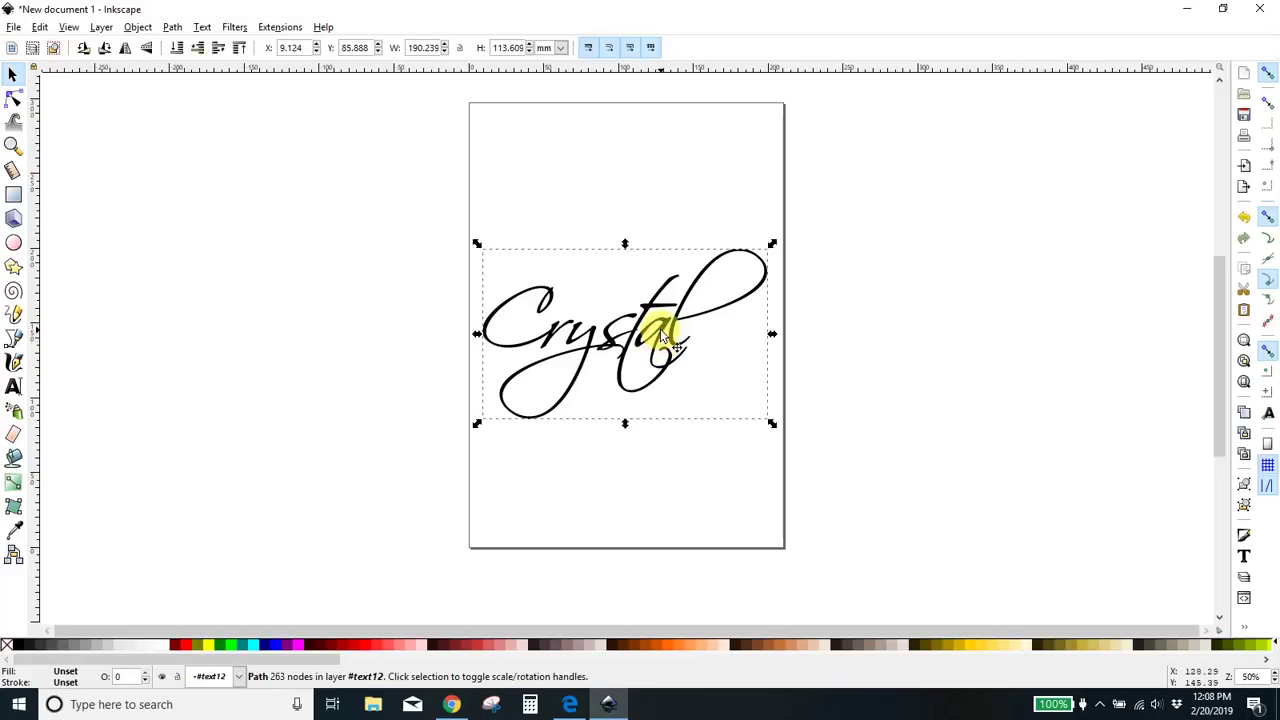
click(252, 645)
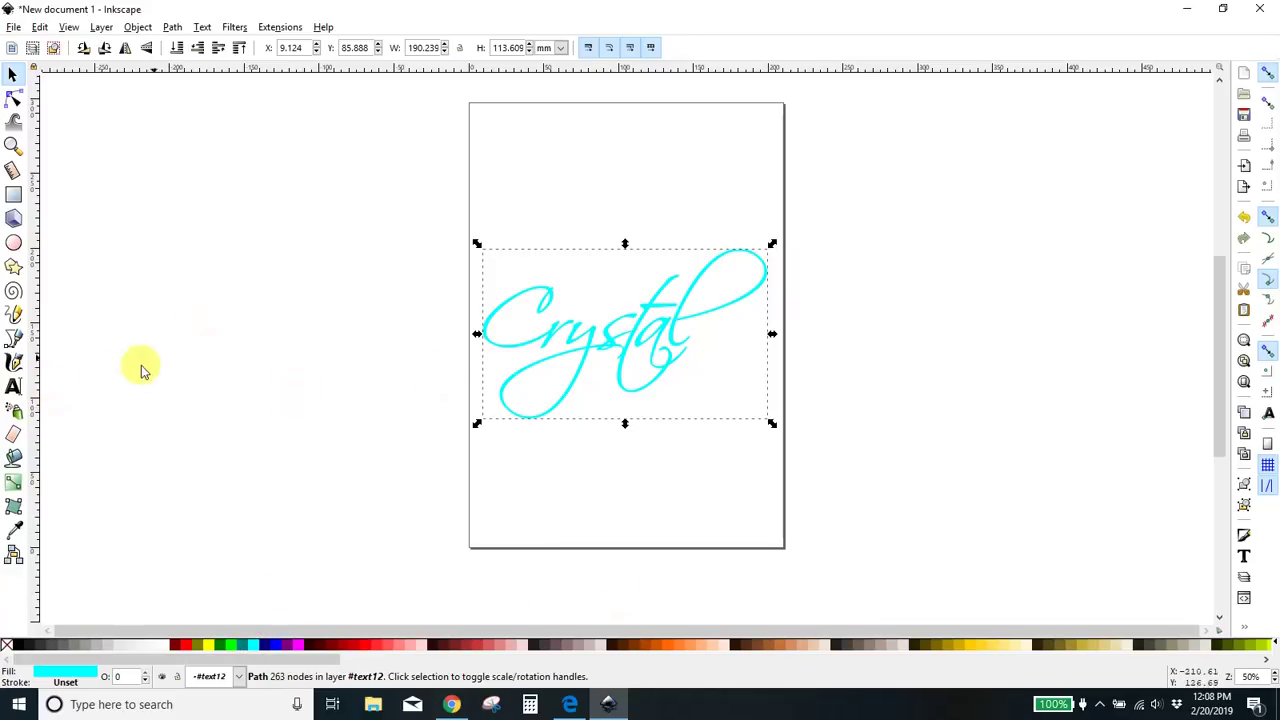
Add a dynamic offset around Crystal, grow it outward, and fill it dark brown.
click(172, 27)
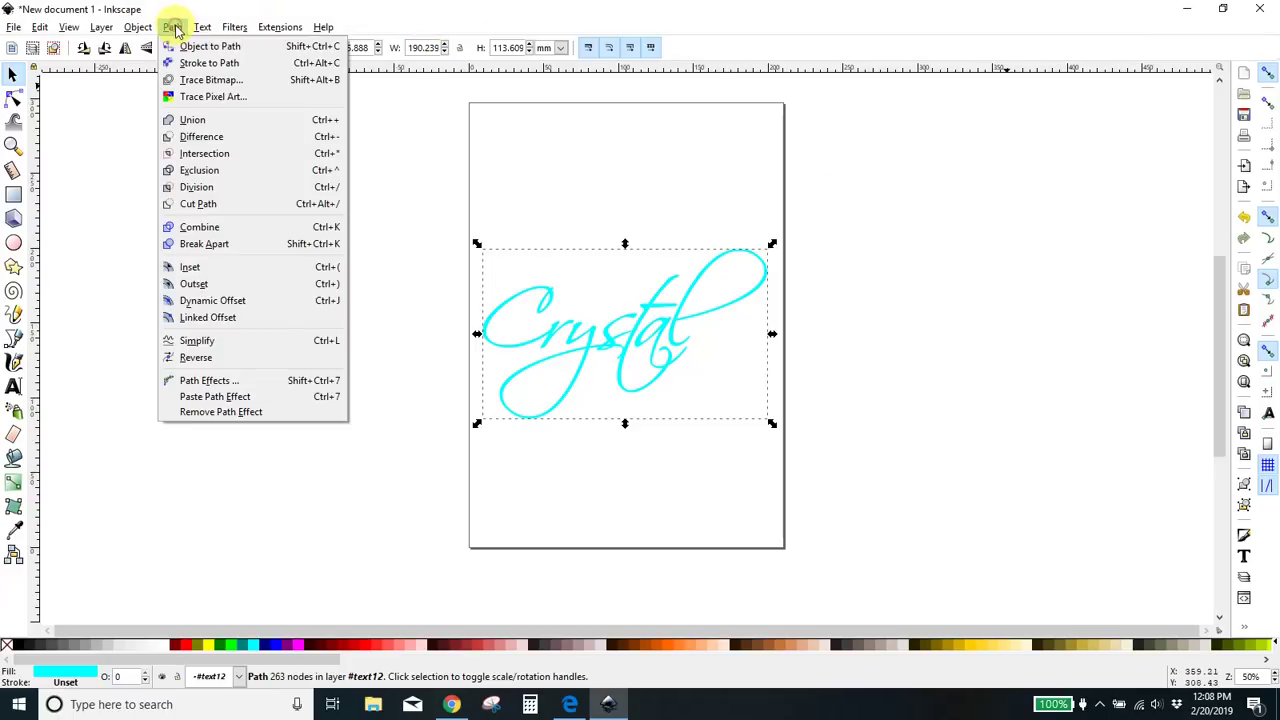
click(185, 318)
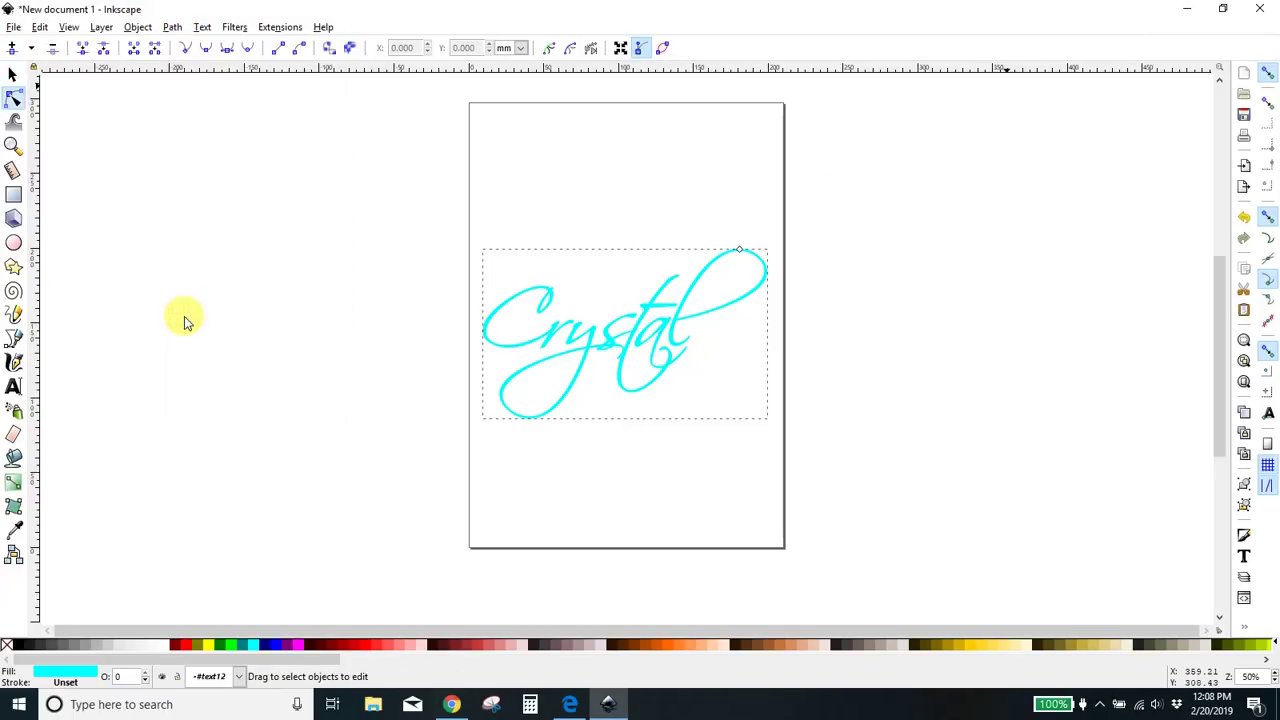
click(663, 347)
key(parenright)
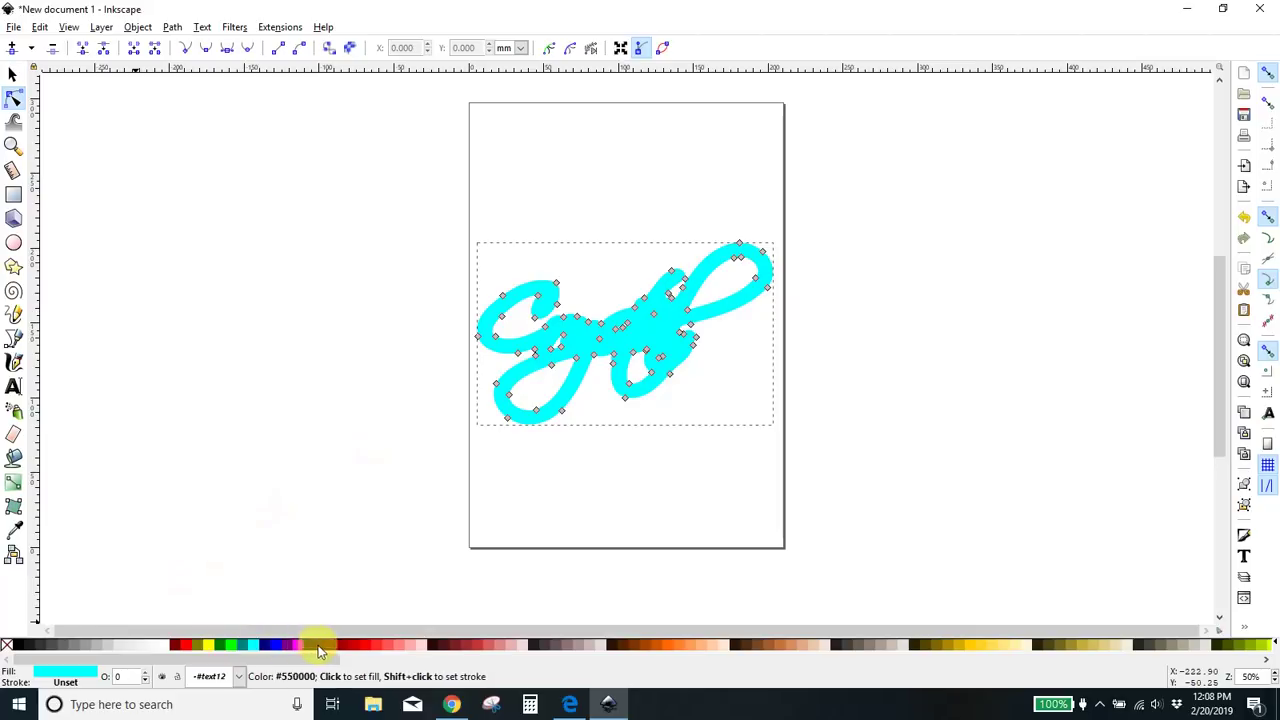
click(550, 646)
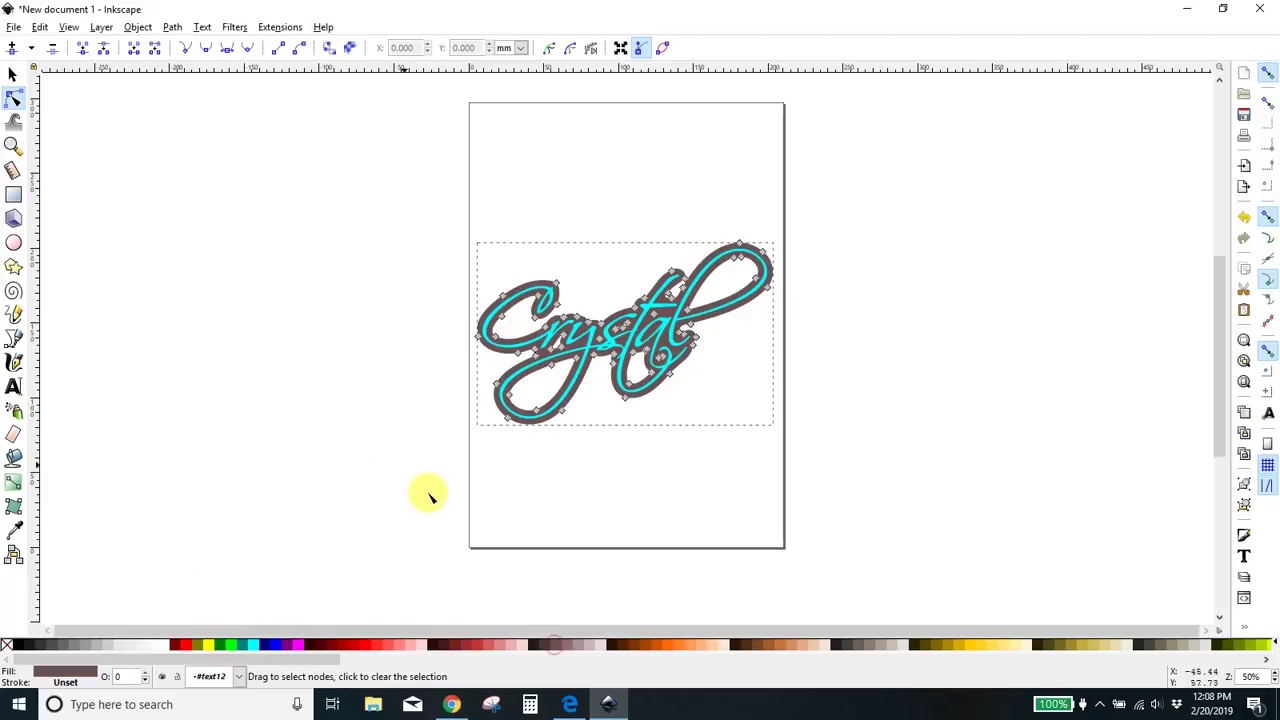
click(388, 440)
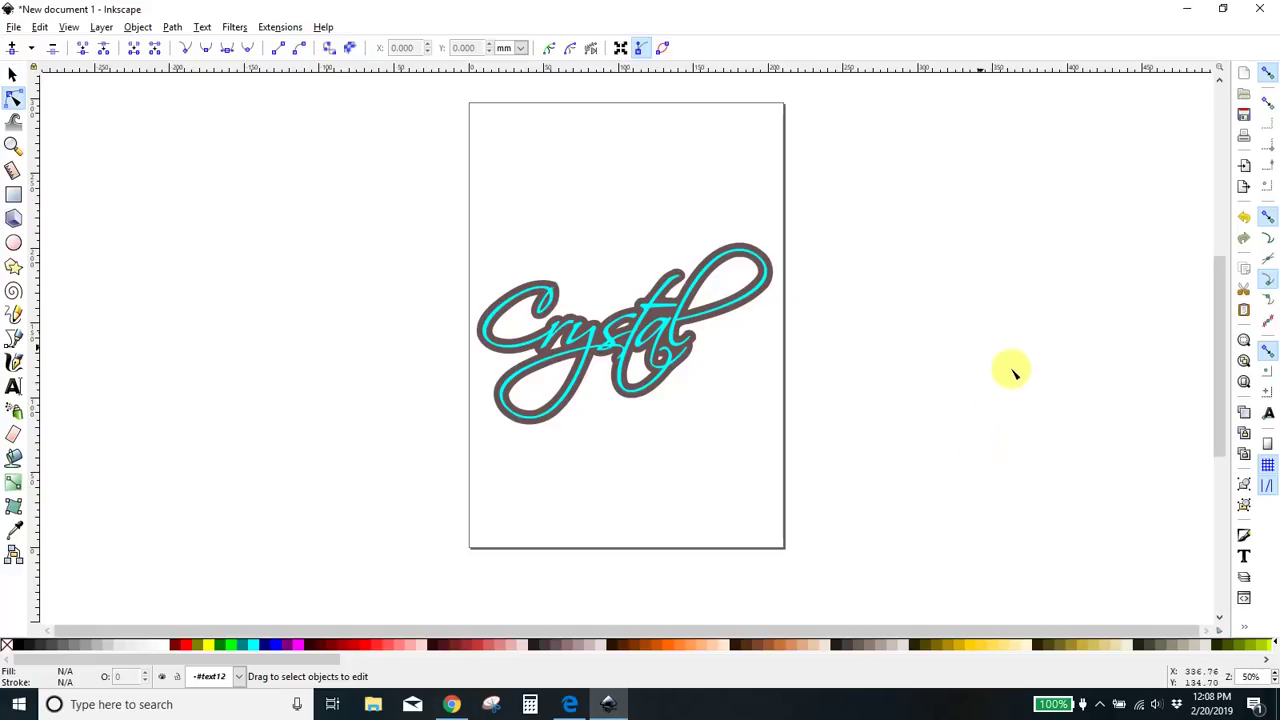
Move the cyan lettering off the page to the left, leaving the brown offset in place.
click(10, 73)
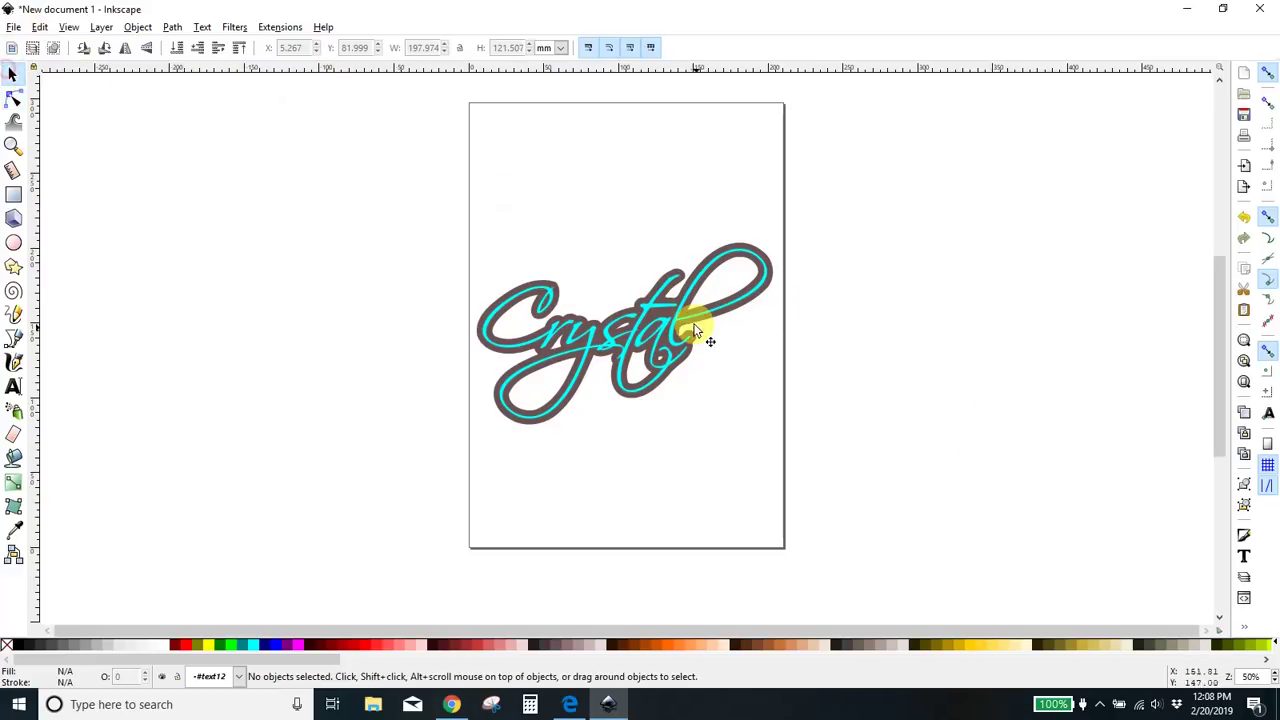
drag(660, 329, 294, 266)
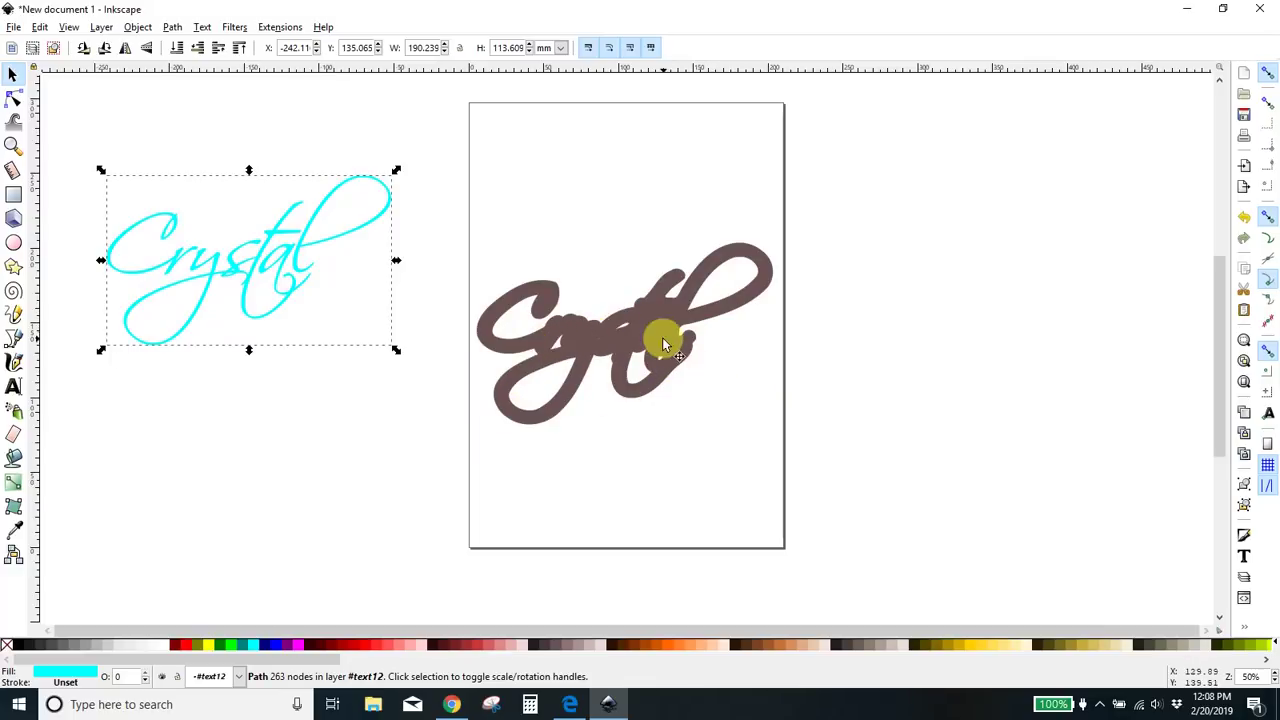
mouse_move(663, 340)
mouse_down()
mouse_move(720, 349)
mouse_move(682, 327)
mouse_move(657, 336)
mouse_up()
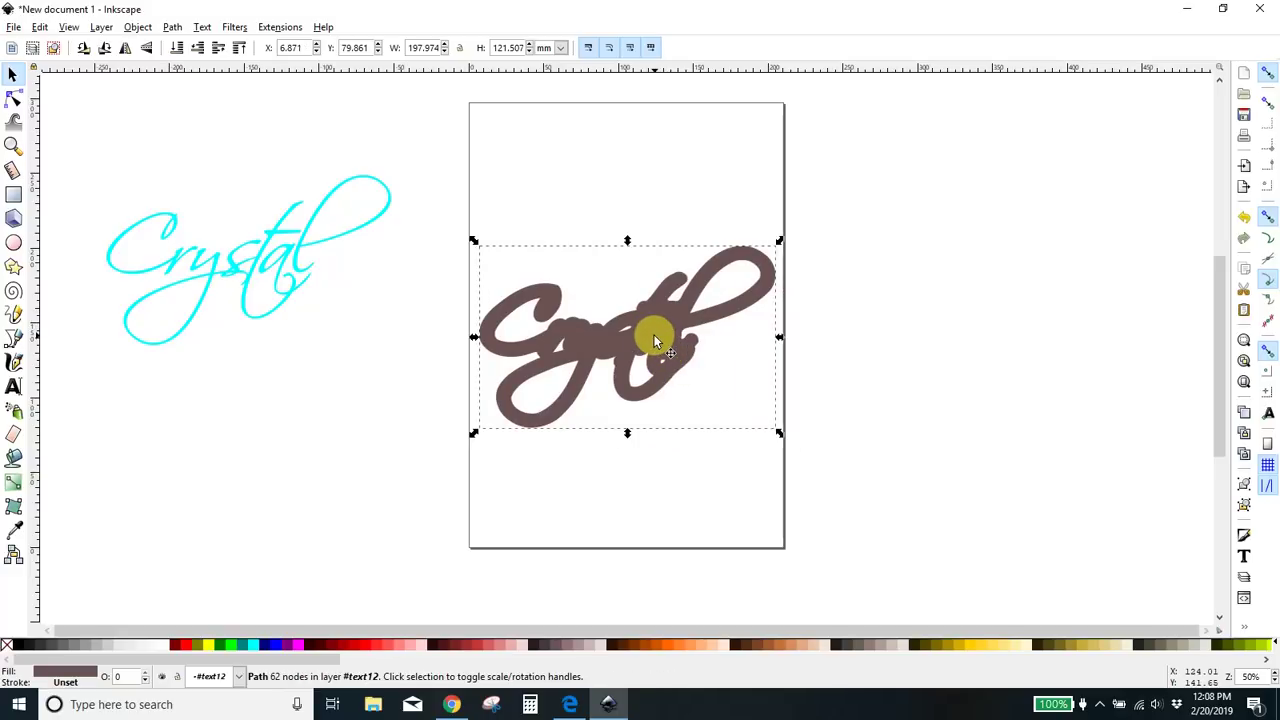
Break apart the brown offset and union the pieces into one solid shape.
double_click(653, 334)
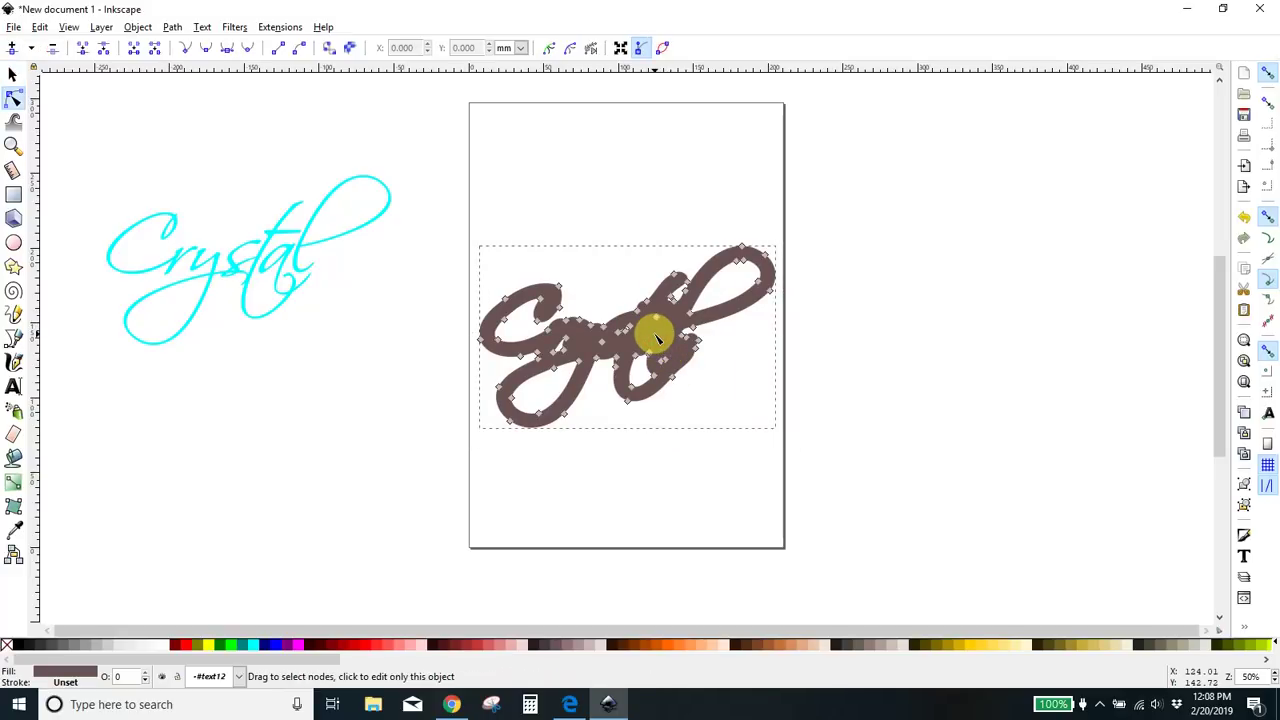
click(172, 27)
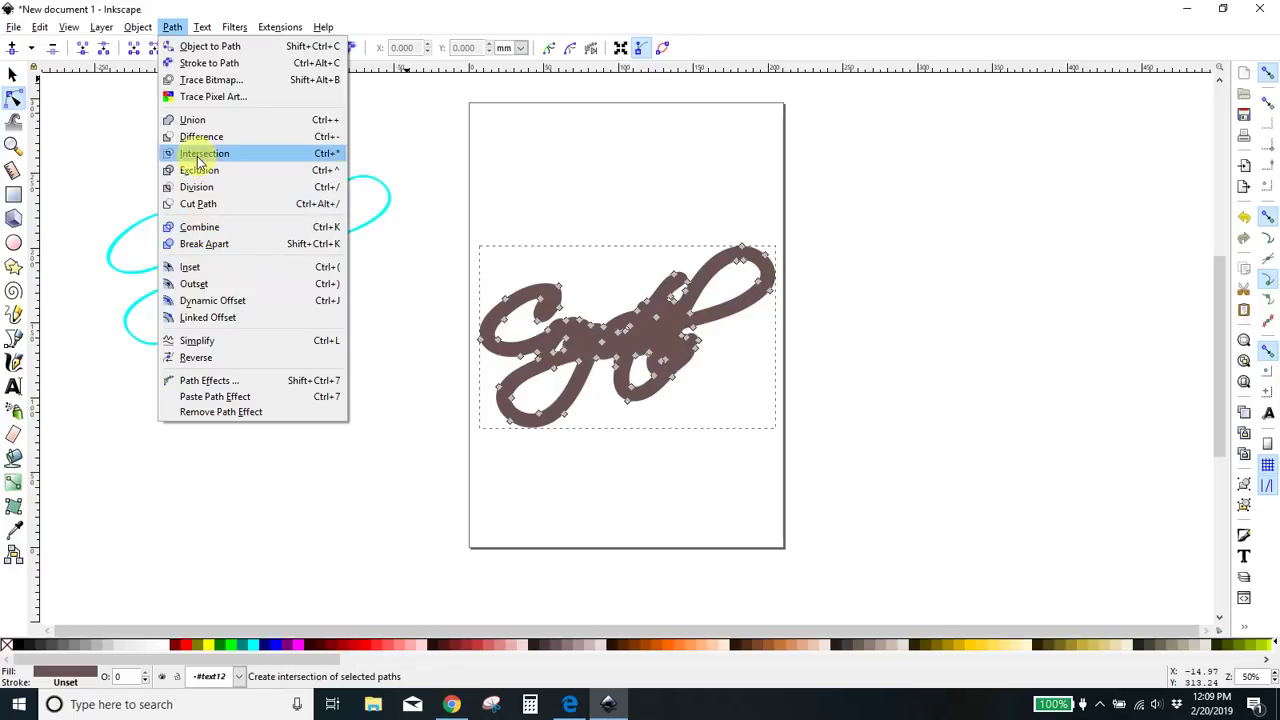
click(203, 244)
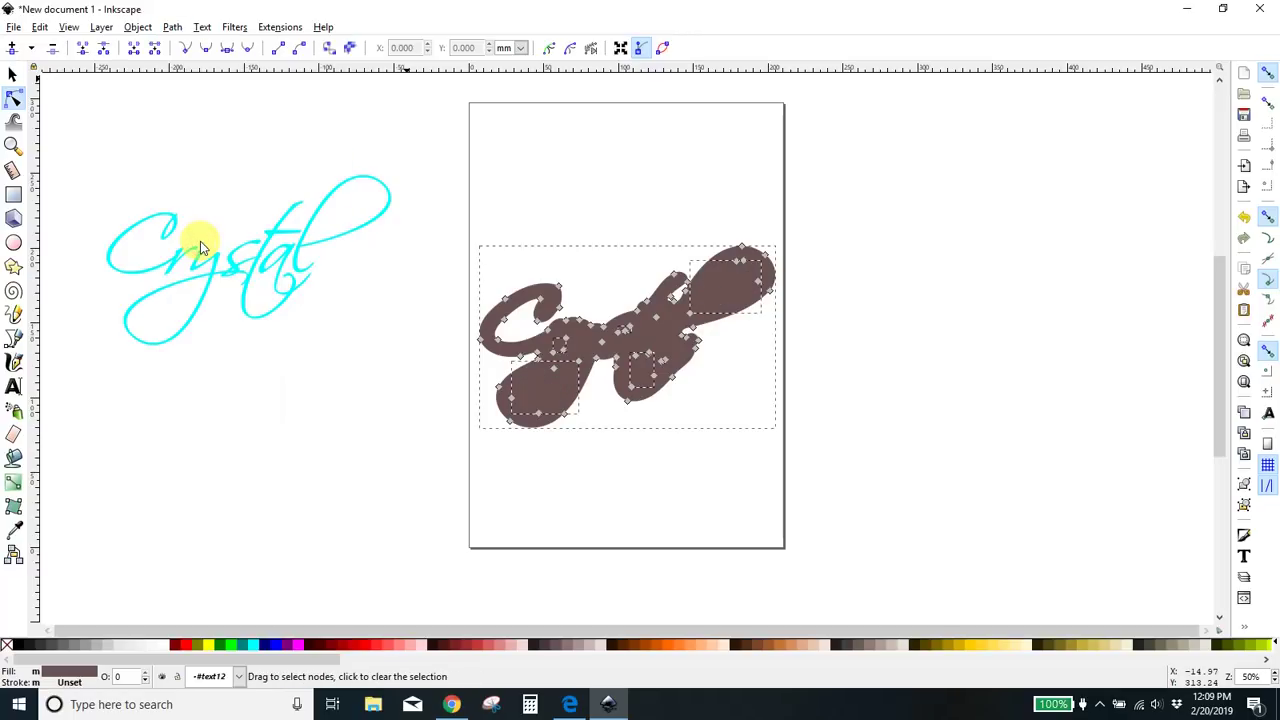
click(174, 28)
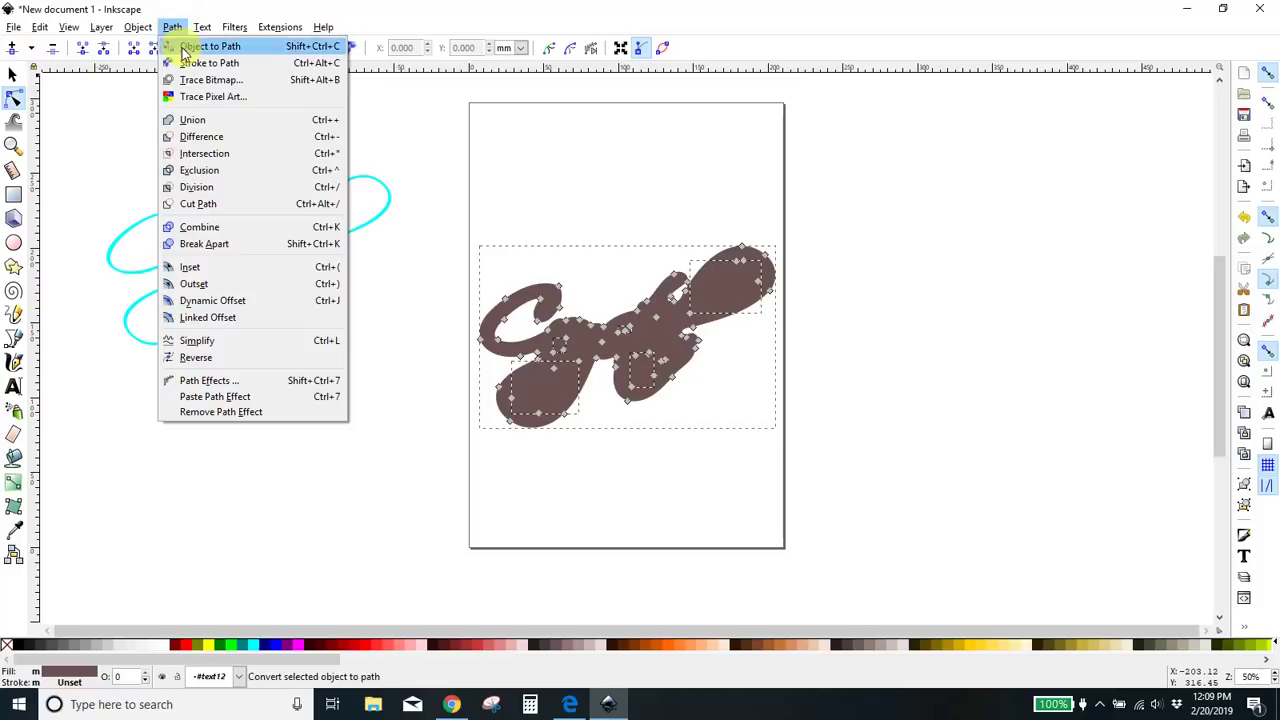
click(190, 119)
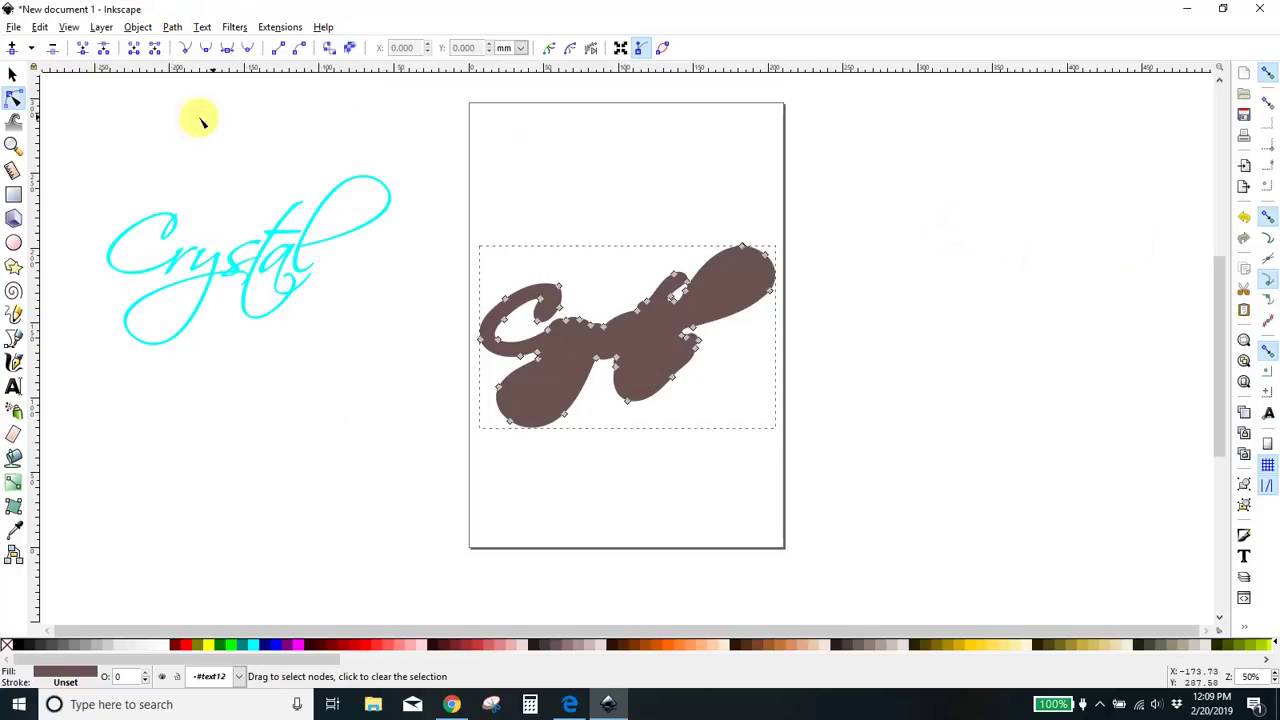
click(12, 75)
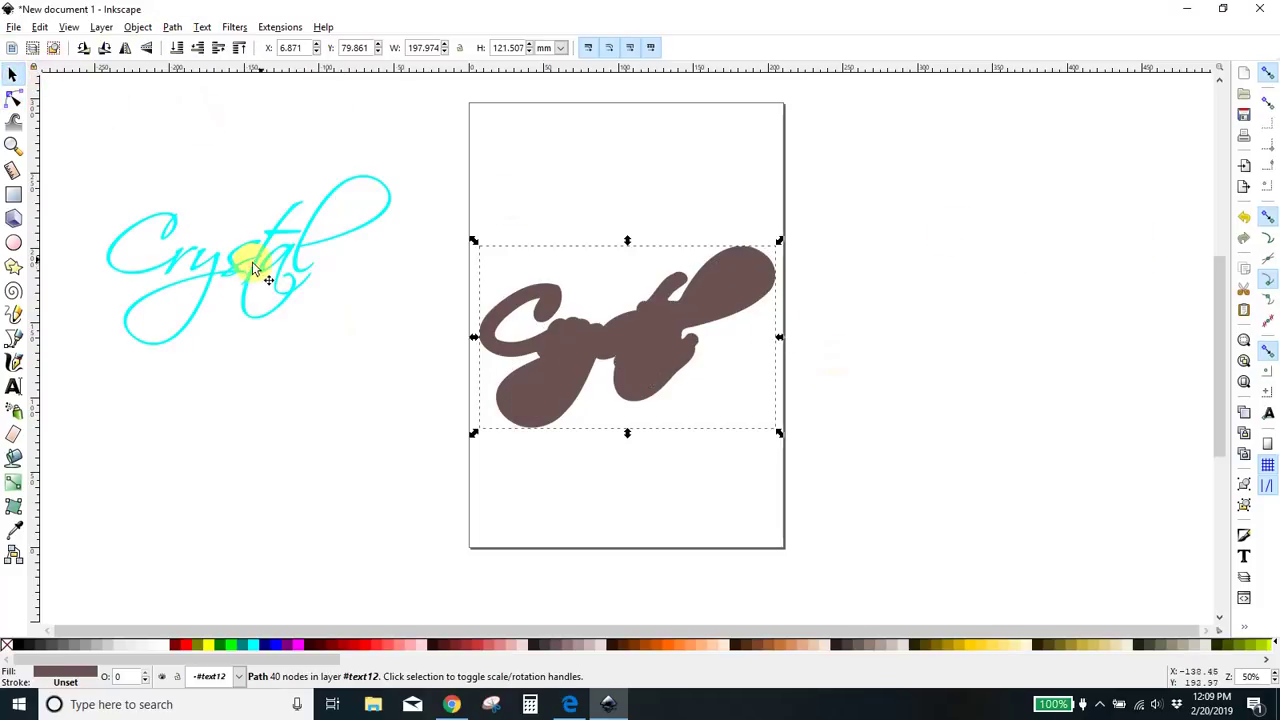
Place the cyan script on the brown shadow and nudge it up two steps.
drag(257, 262, 649, 343)
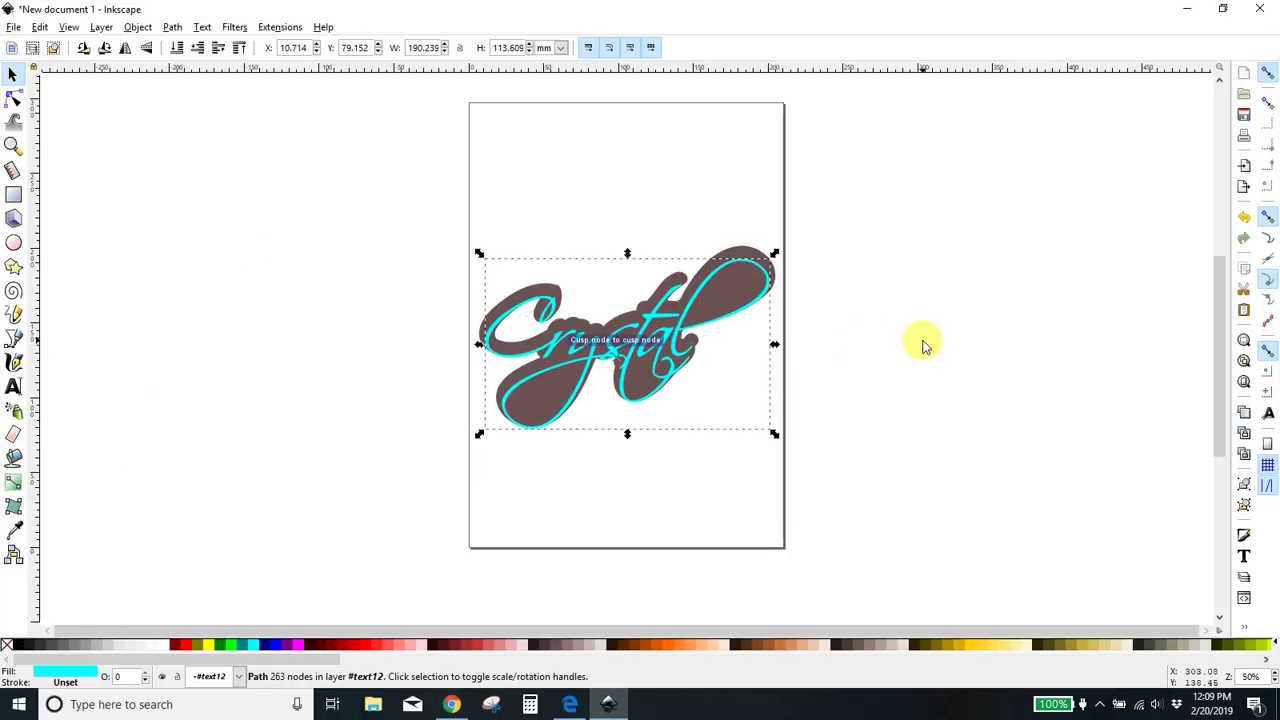
key(Up)
key(Up)
key(Up)
key(Up)
key(Up)
key(Up)
key(Up)
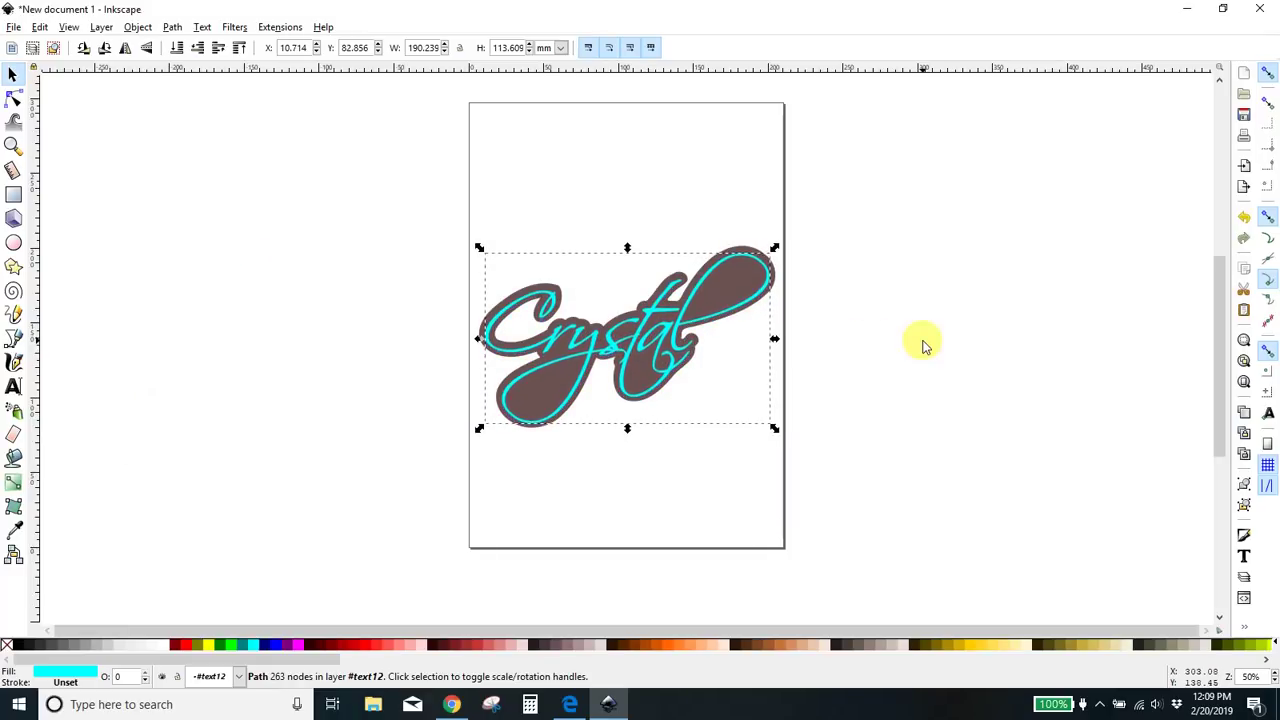
key(Up)
click(922, 345)
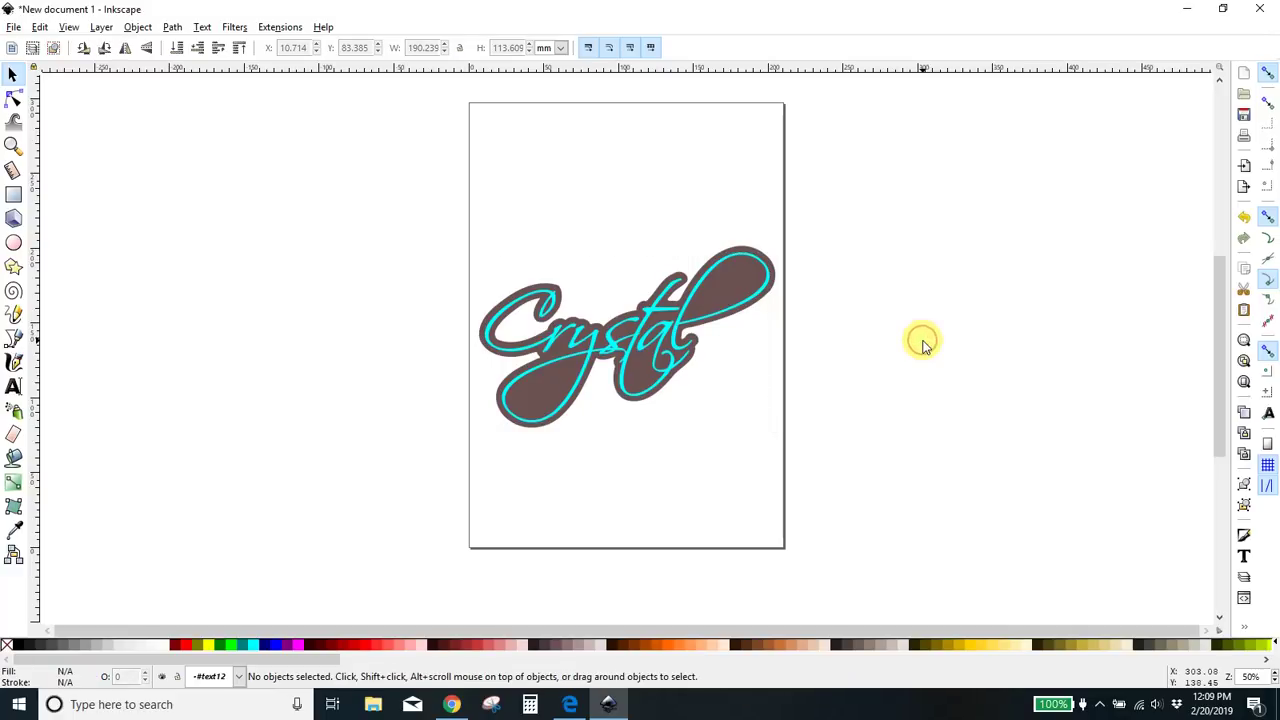
Raise the shadow slightly and re-lay the cyan script, nudged right and up for an offset border.
drag(663, 323, 970, 351)
drag(616, 337, 653, 334)
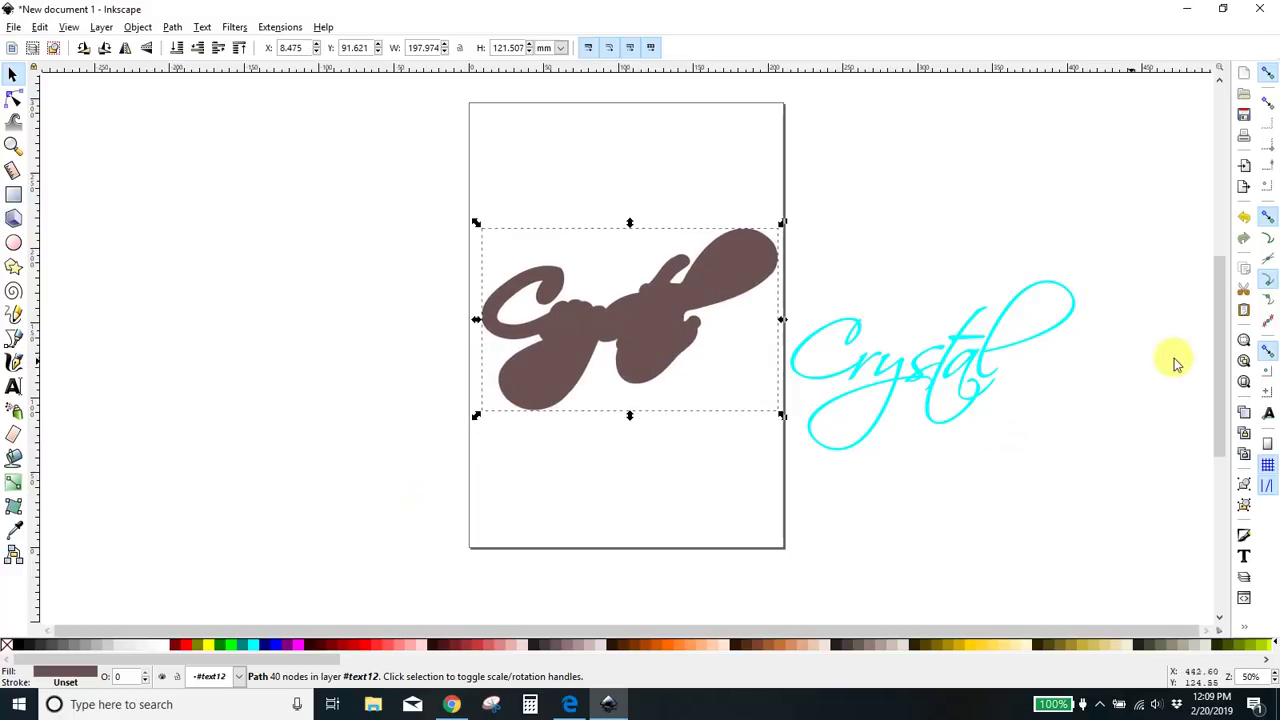
drag(936, 369, 624, 327)
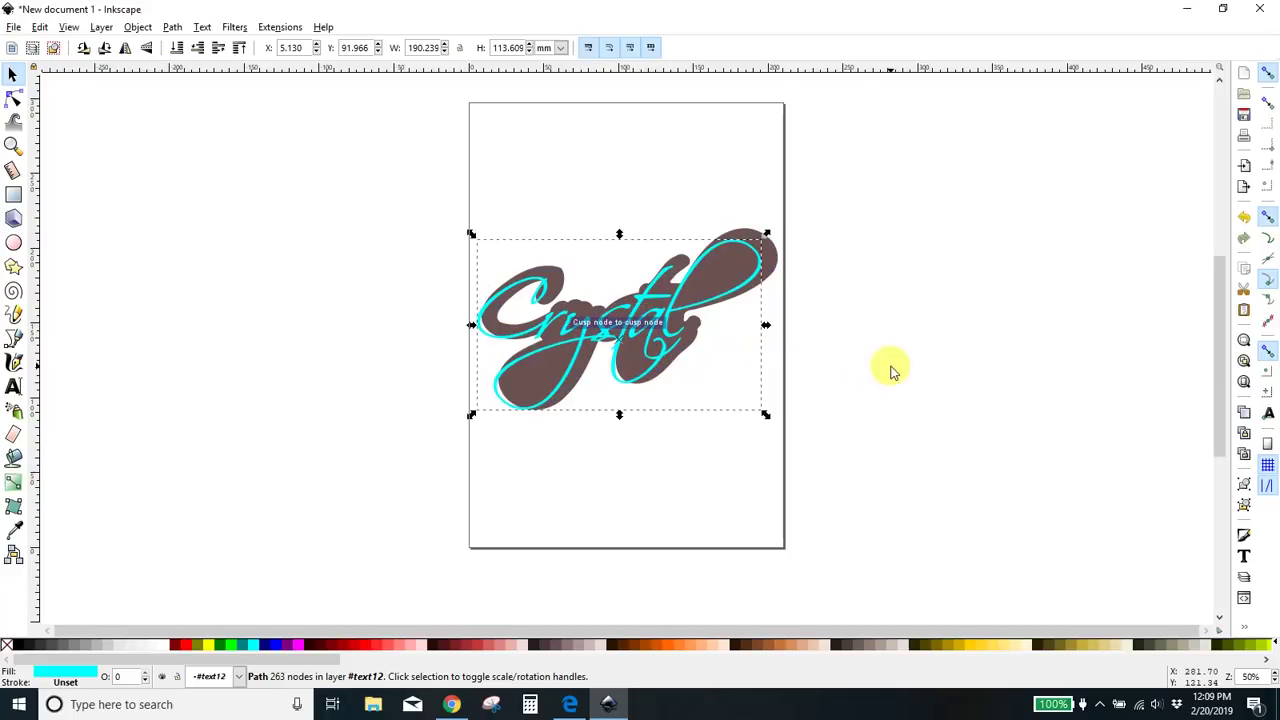
key(Right)
key(Right)
key(Right)
key(Right)
key(Right)
key(Right)
key(Right)
key(Right)
key(Right)
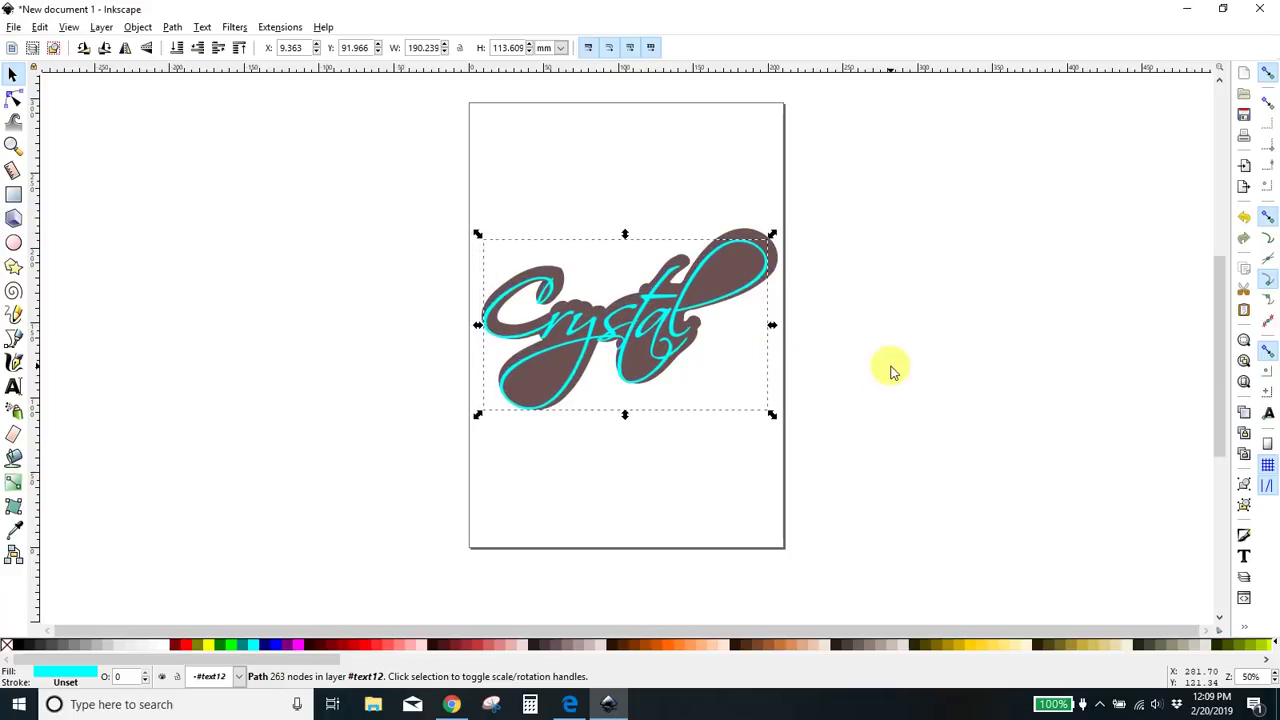
key(Right)
key(Up)
key(Up)
key(Up)
key(Up)
key(Up)
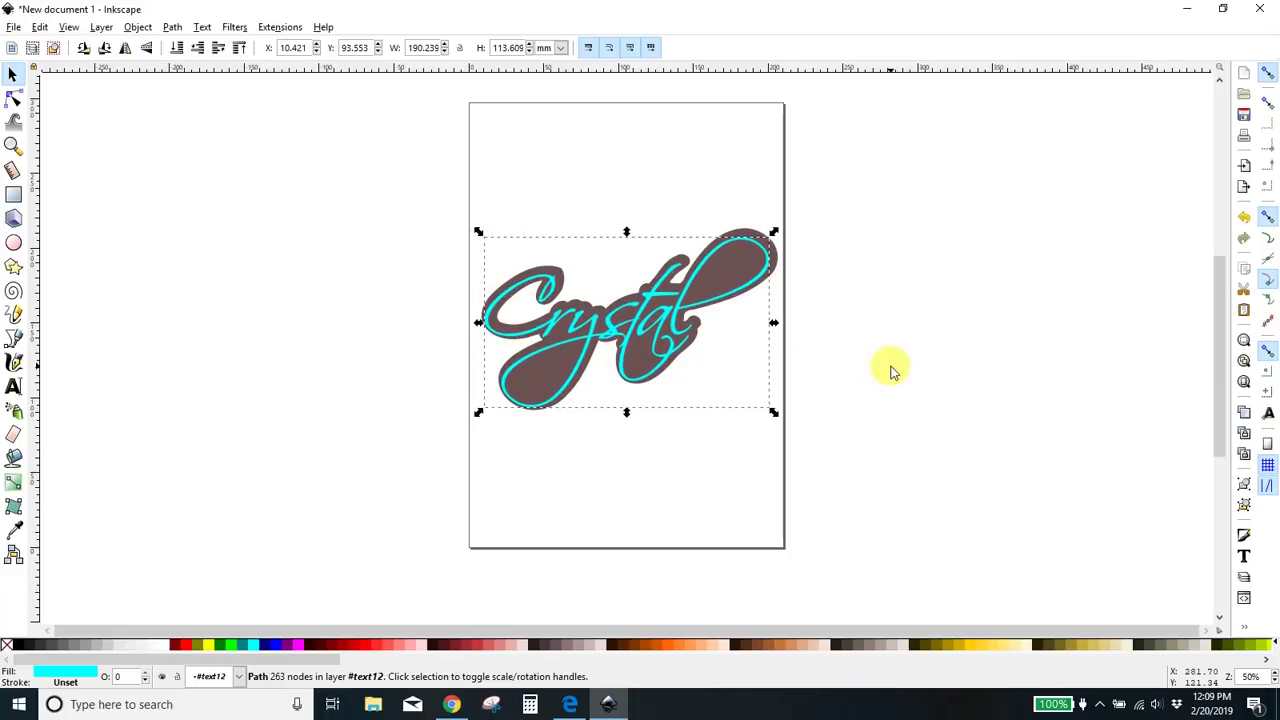
key(Up)
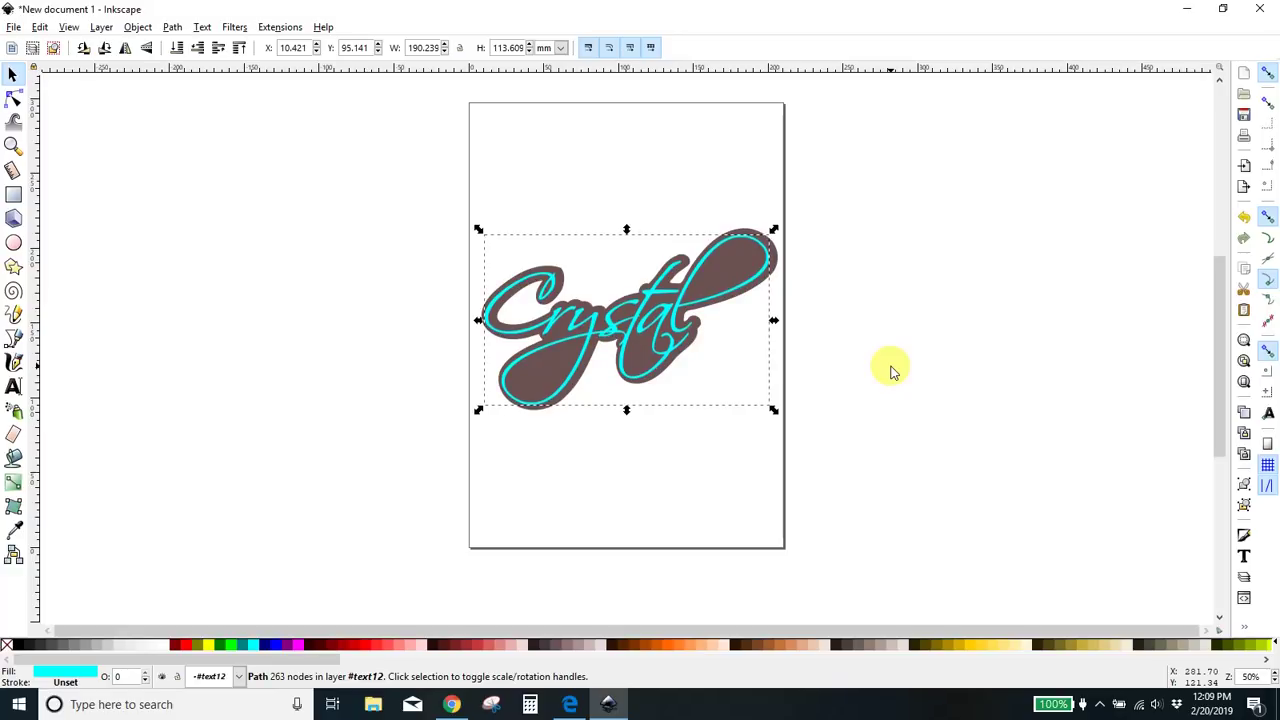
click(891, 370)
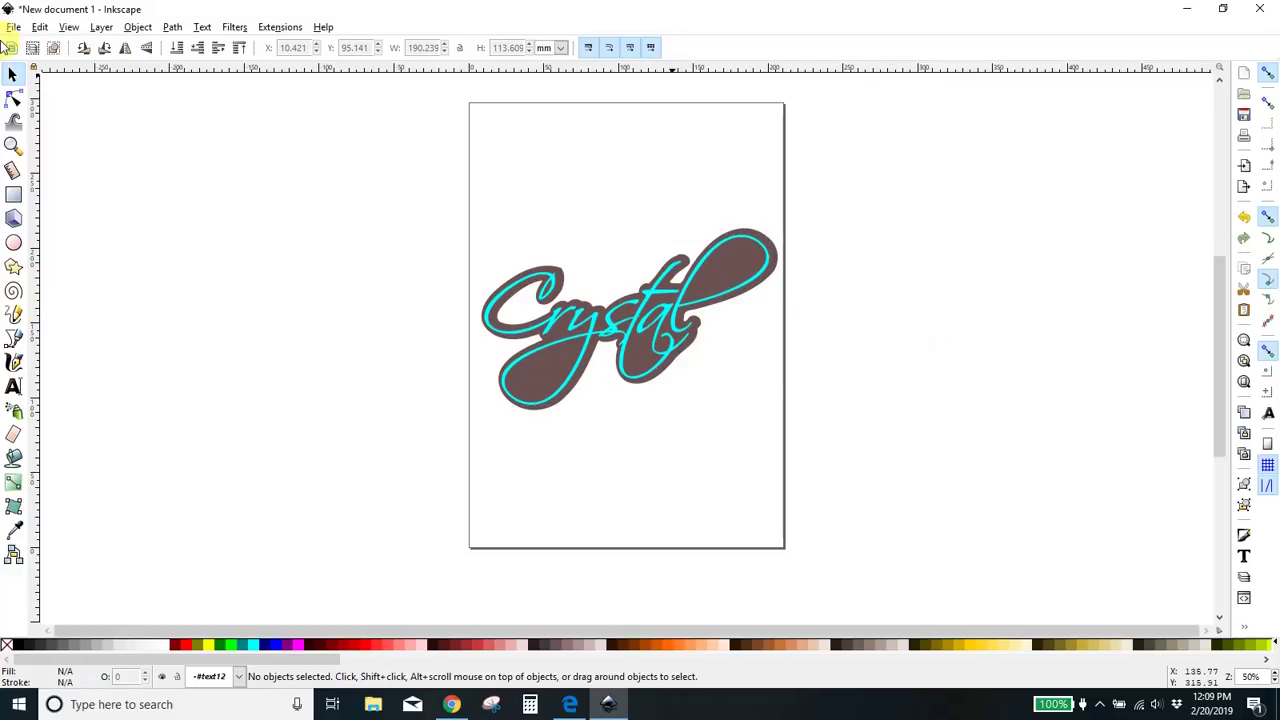
Save the drawing as nameshadow.svg on the Desktop.
click(13, 30)
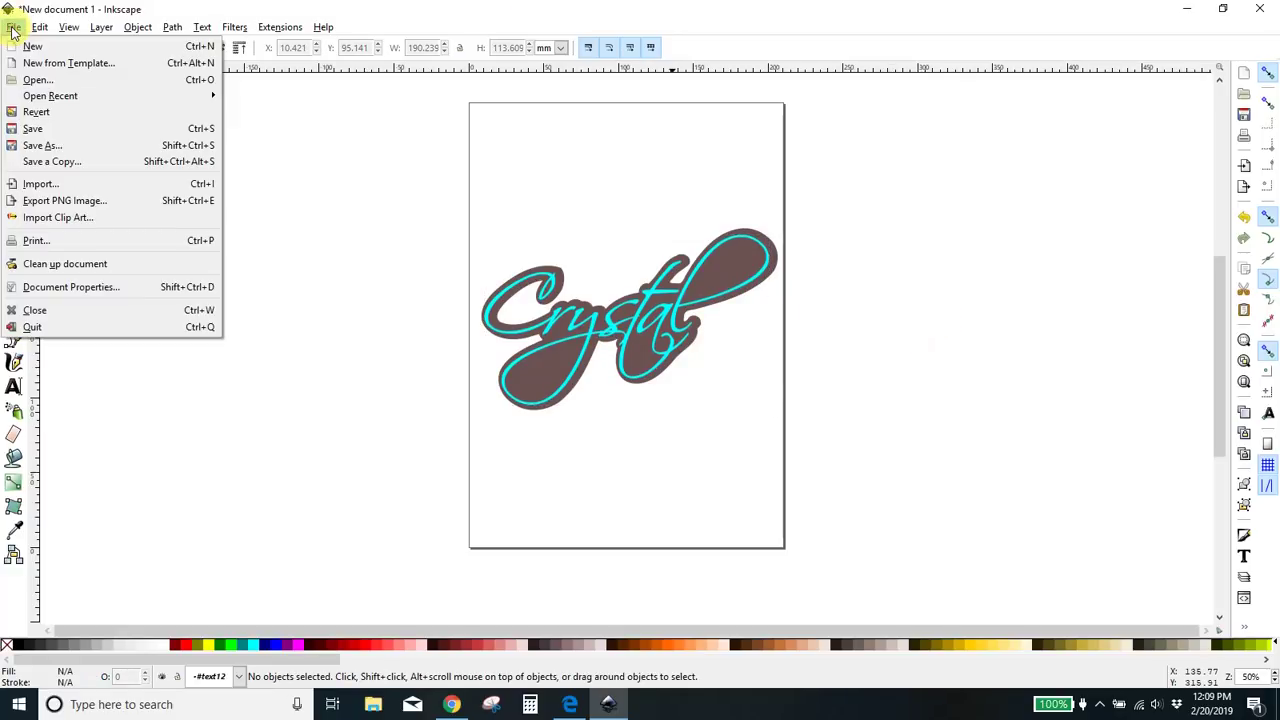
click(47, 147)
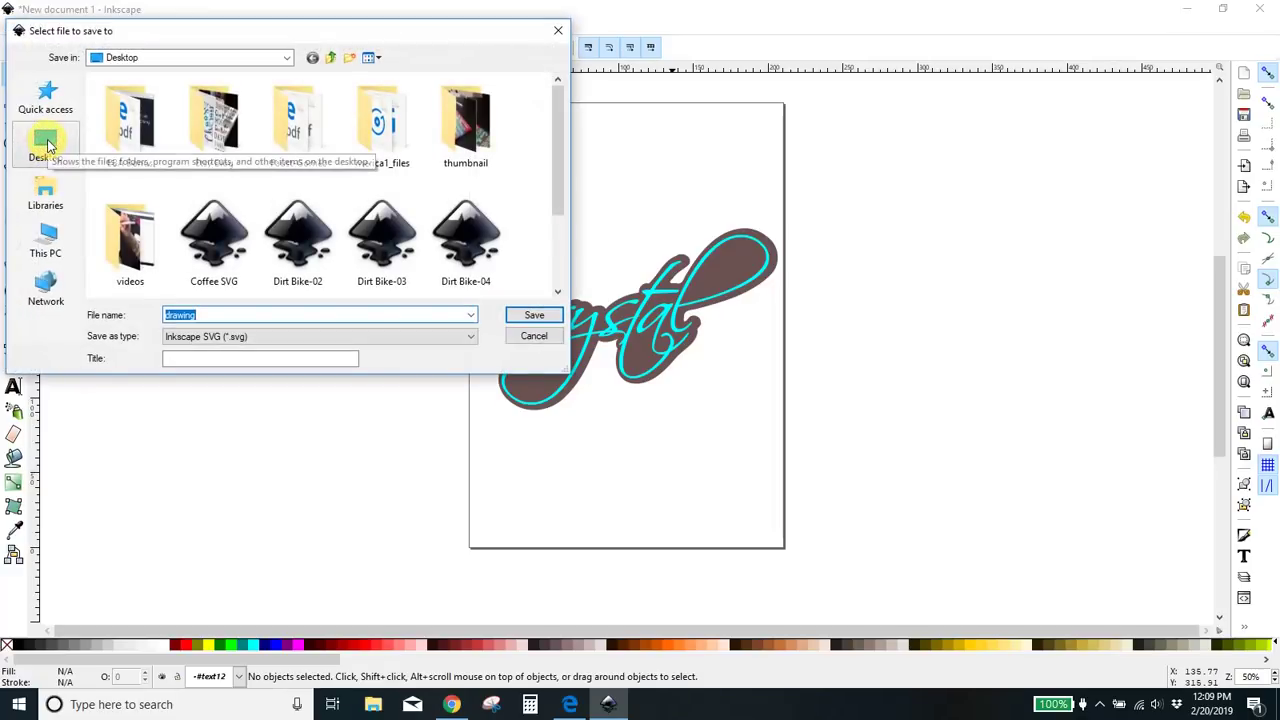
text(nameshadow)
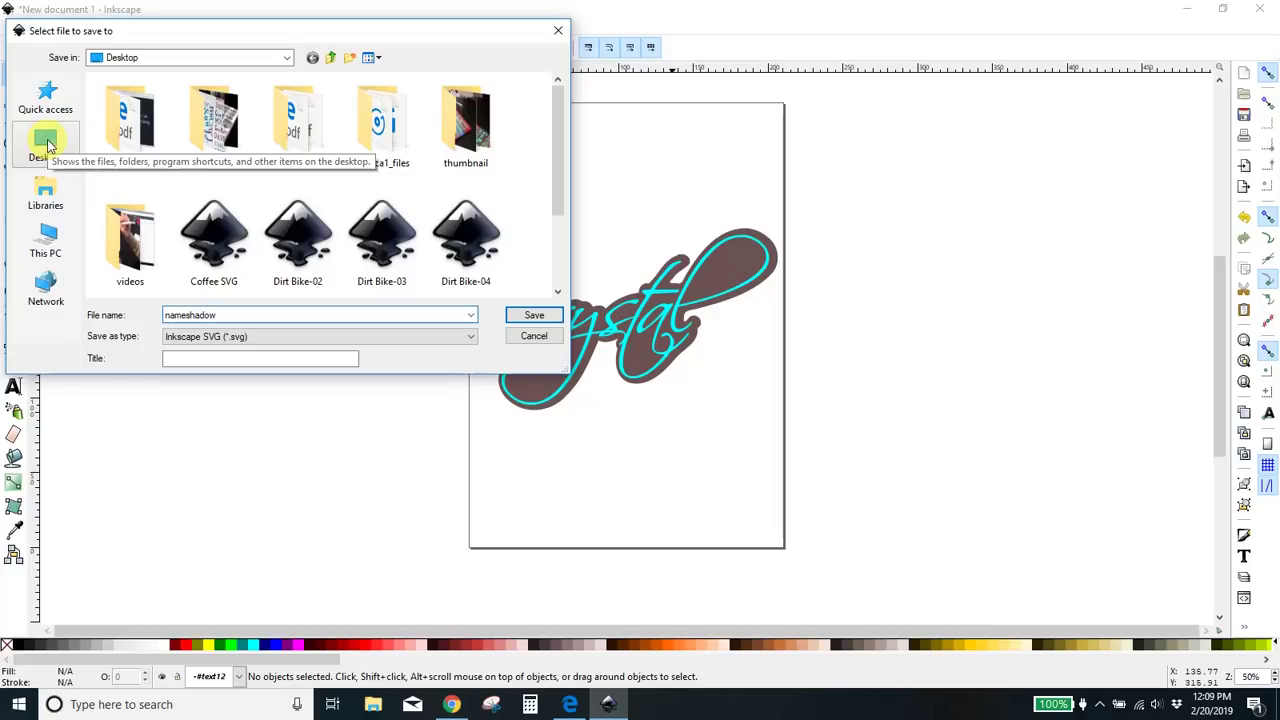
click(511, 318)
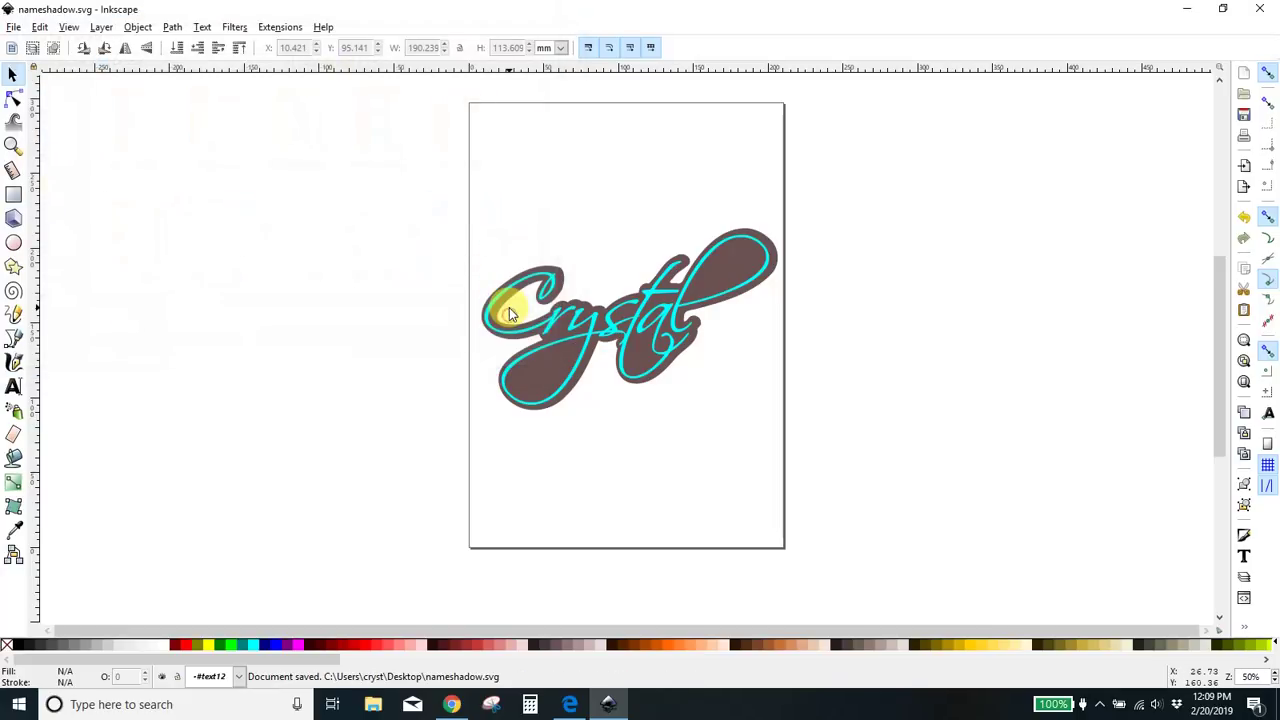
Close Inkscape and start a new image upload in Cricut Design Space.
click(1270, 12)
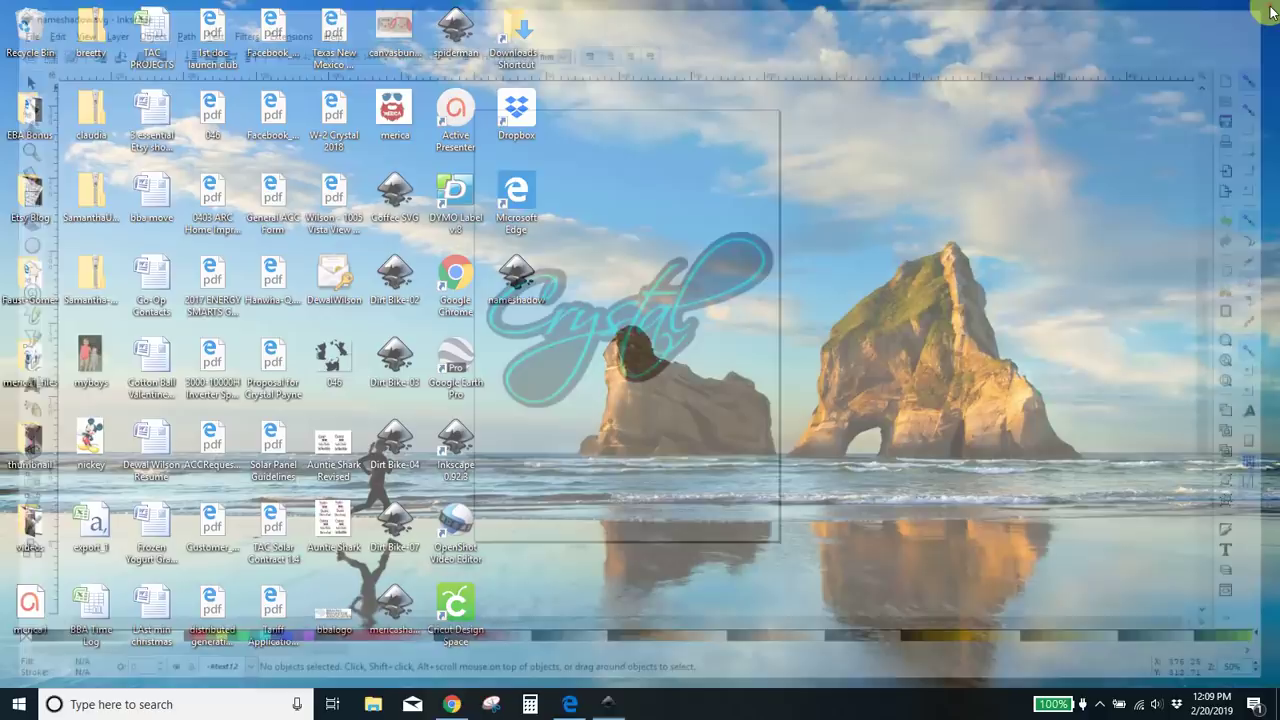
click(571, 705)
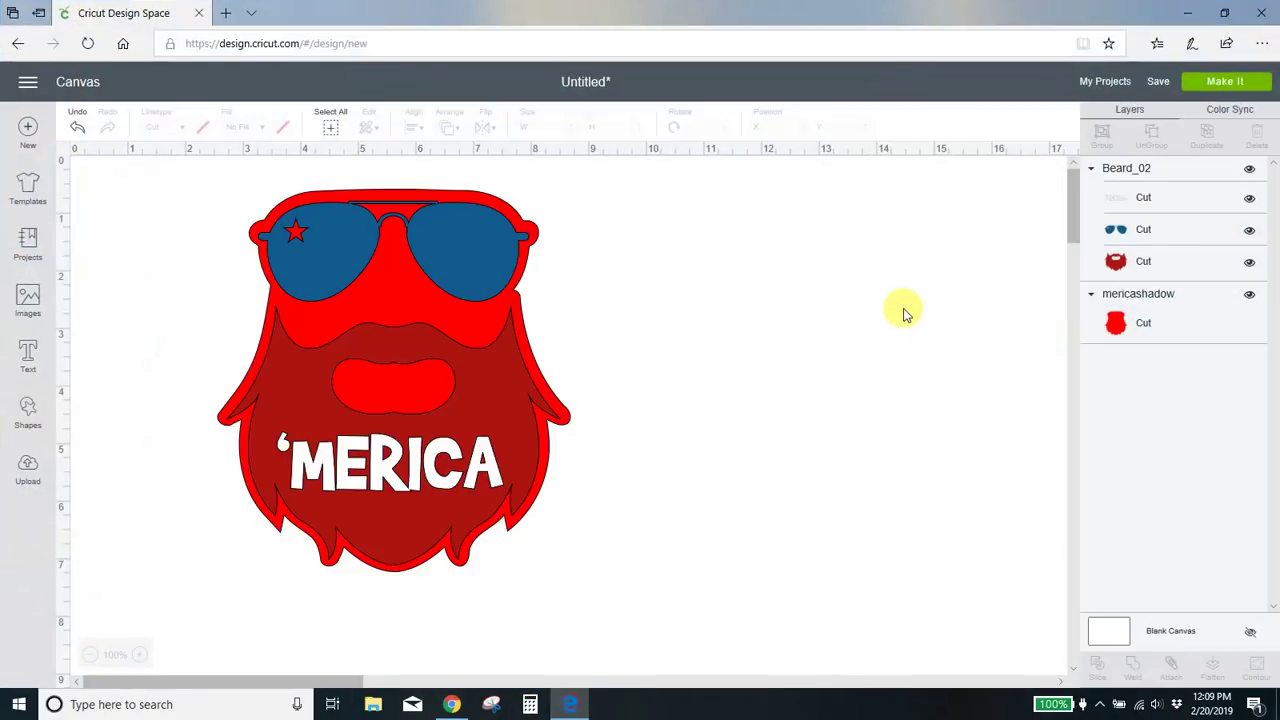
click(28, 468)
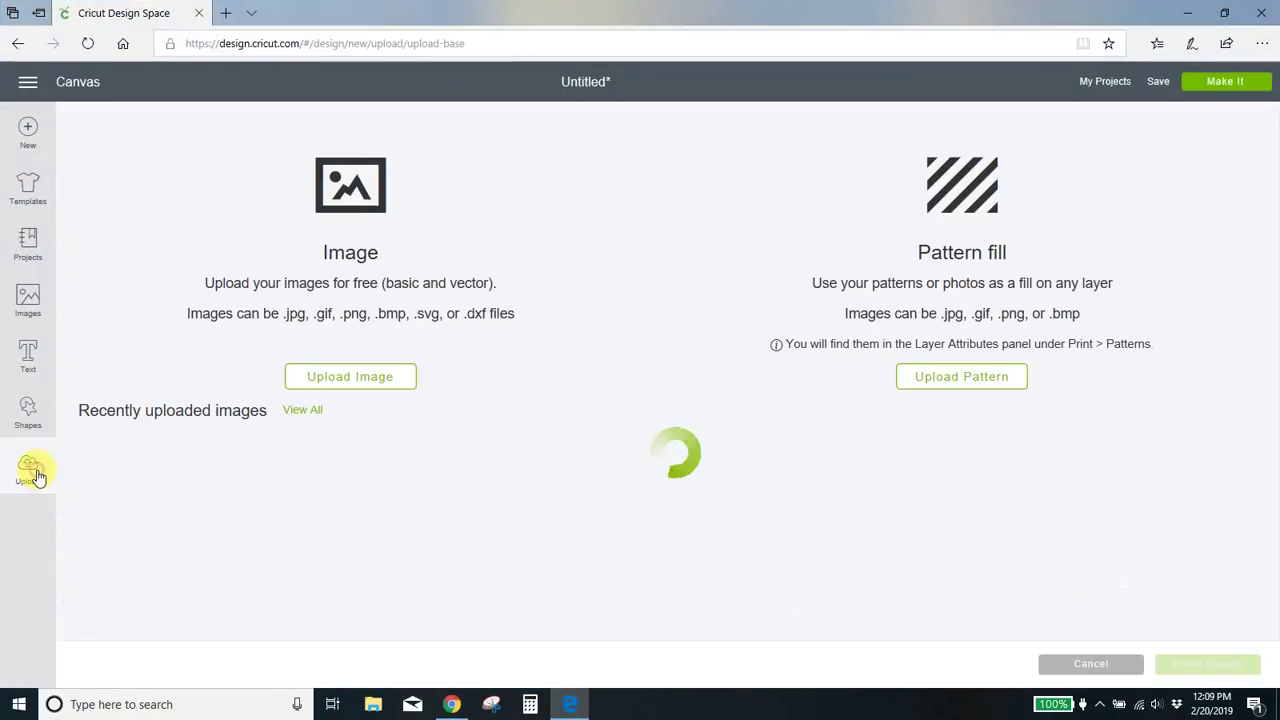
click(360, 382)
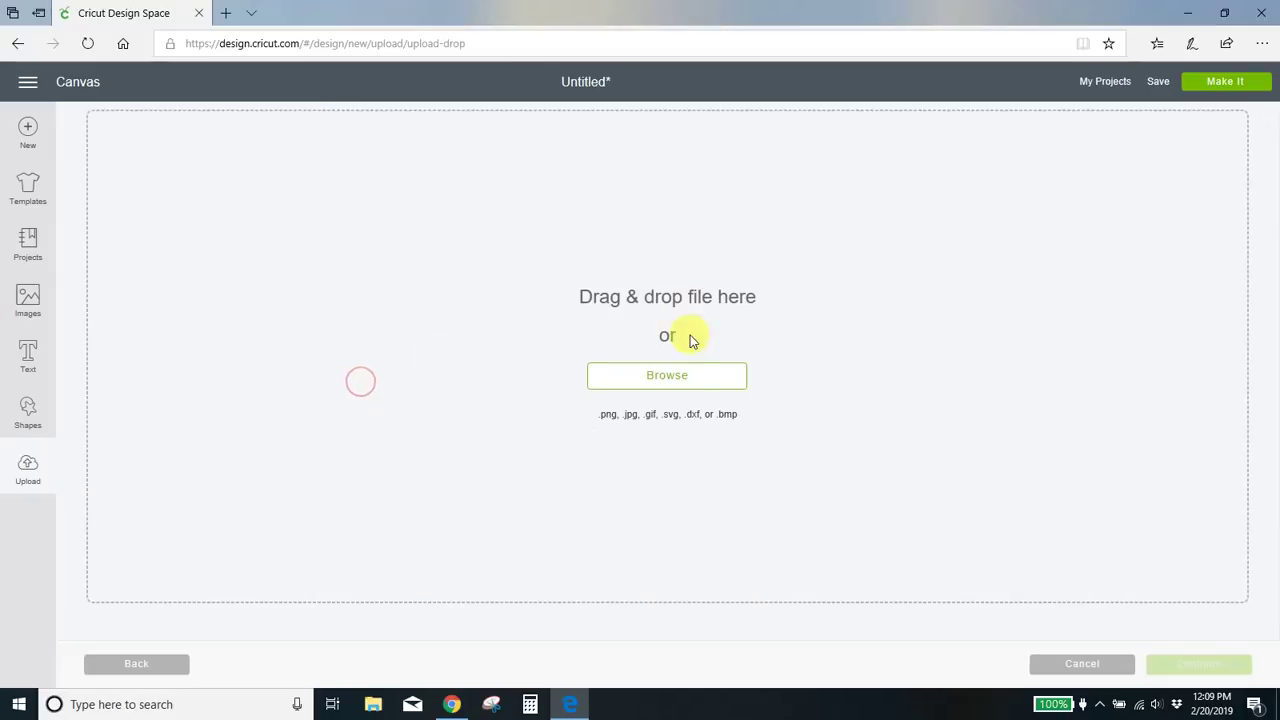
Choose nameshadow from the Desktop and save the uploaded image.
click(678, 380)
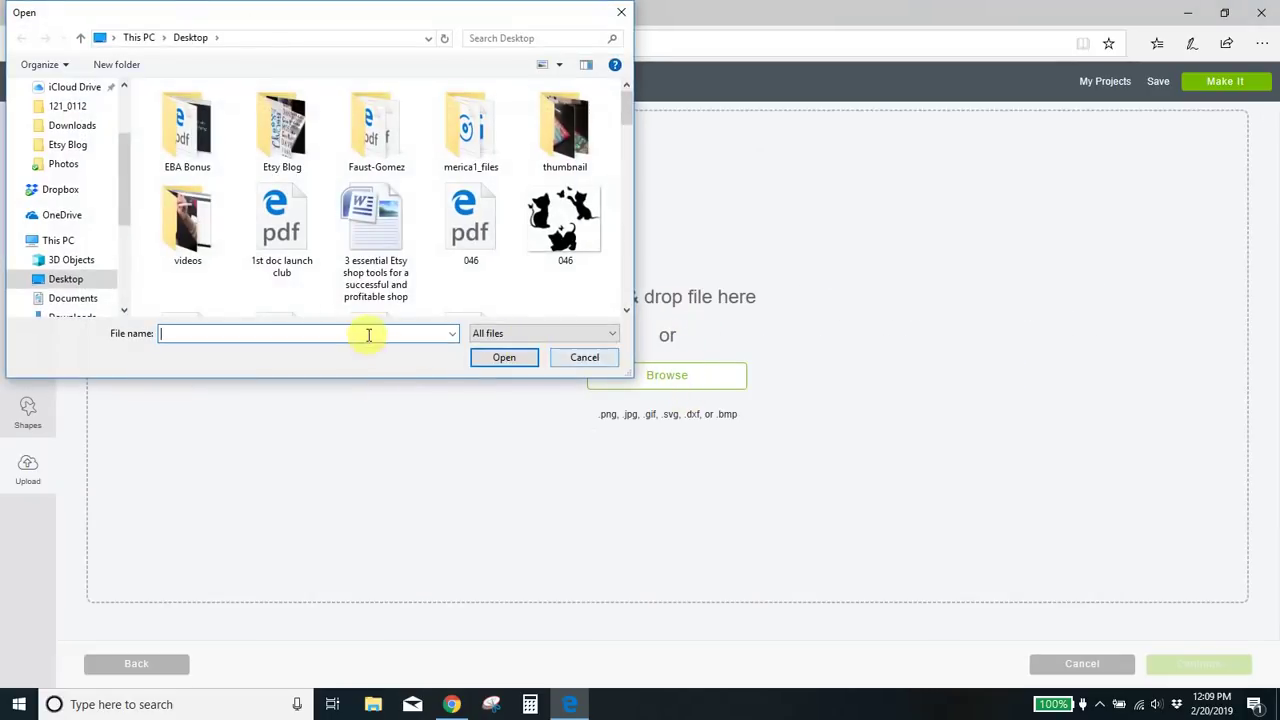
scroll(400, 215, down, 3)
scroll(401, 212, down, 8)
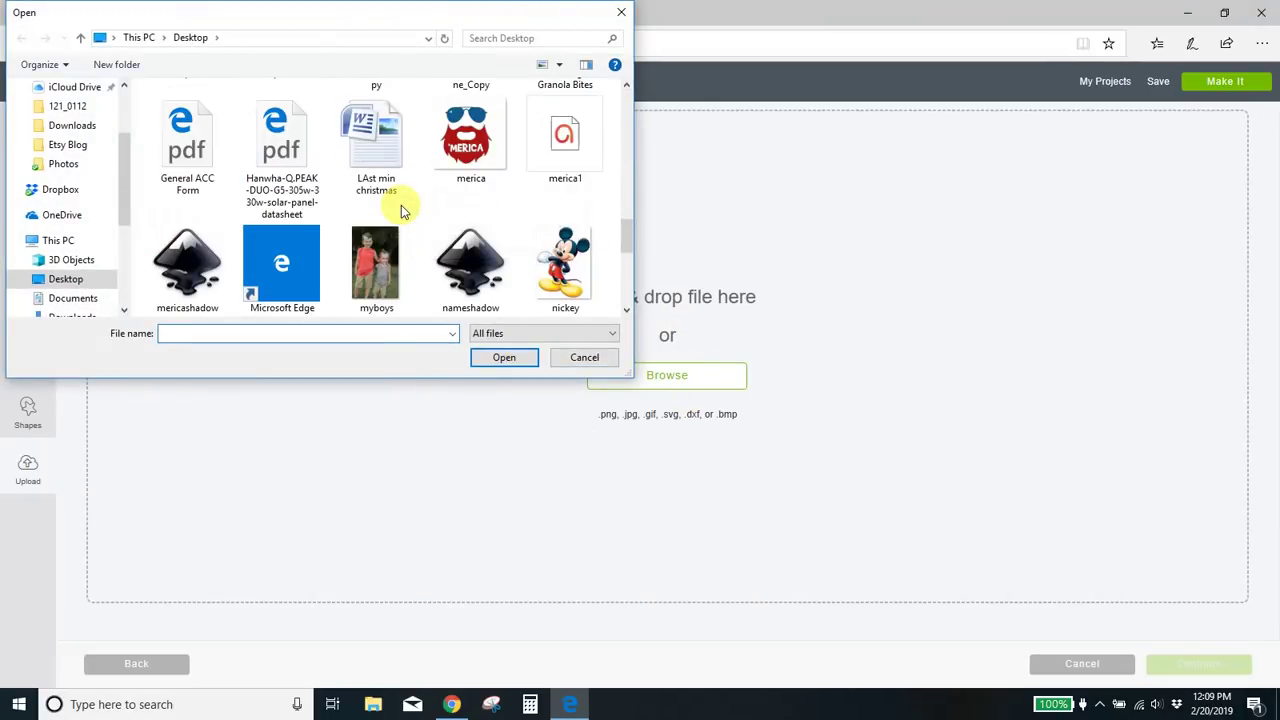
scroll(494, 208, down, 1)
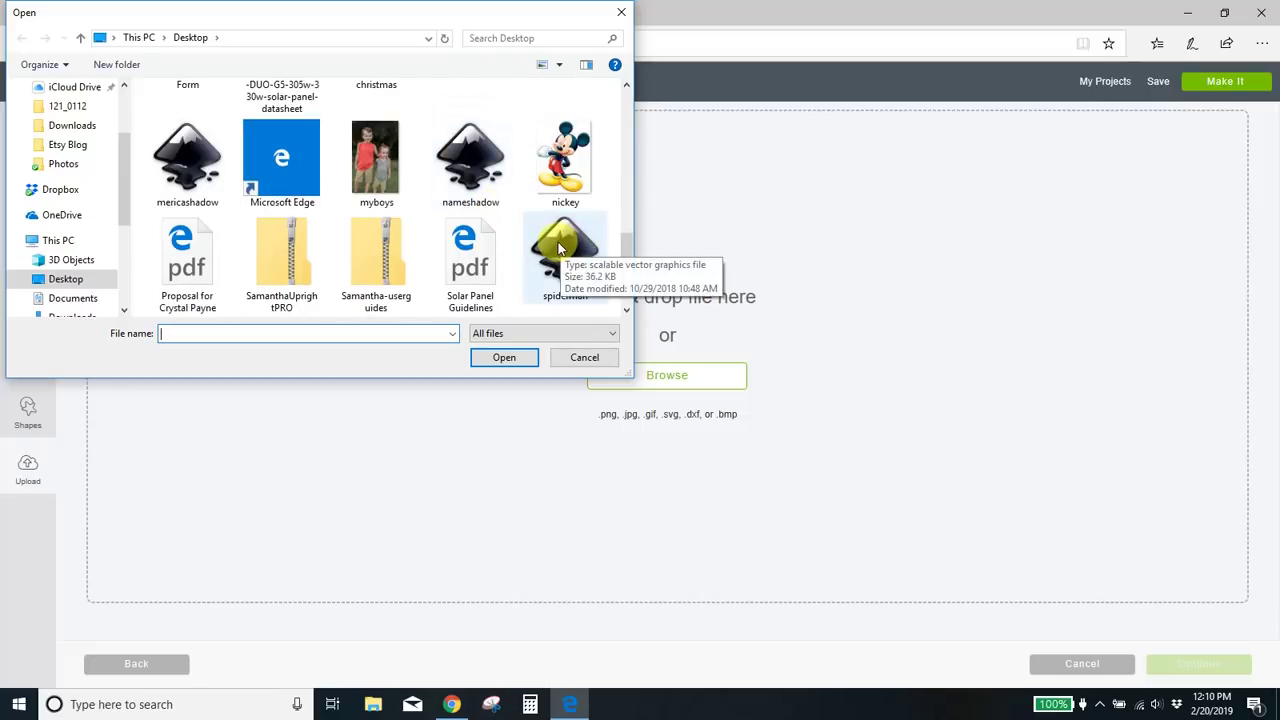
double_click(482, 176)
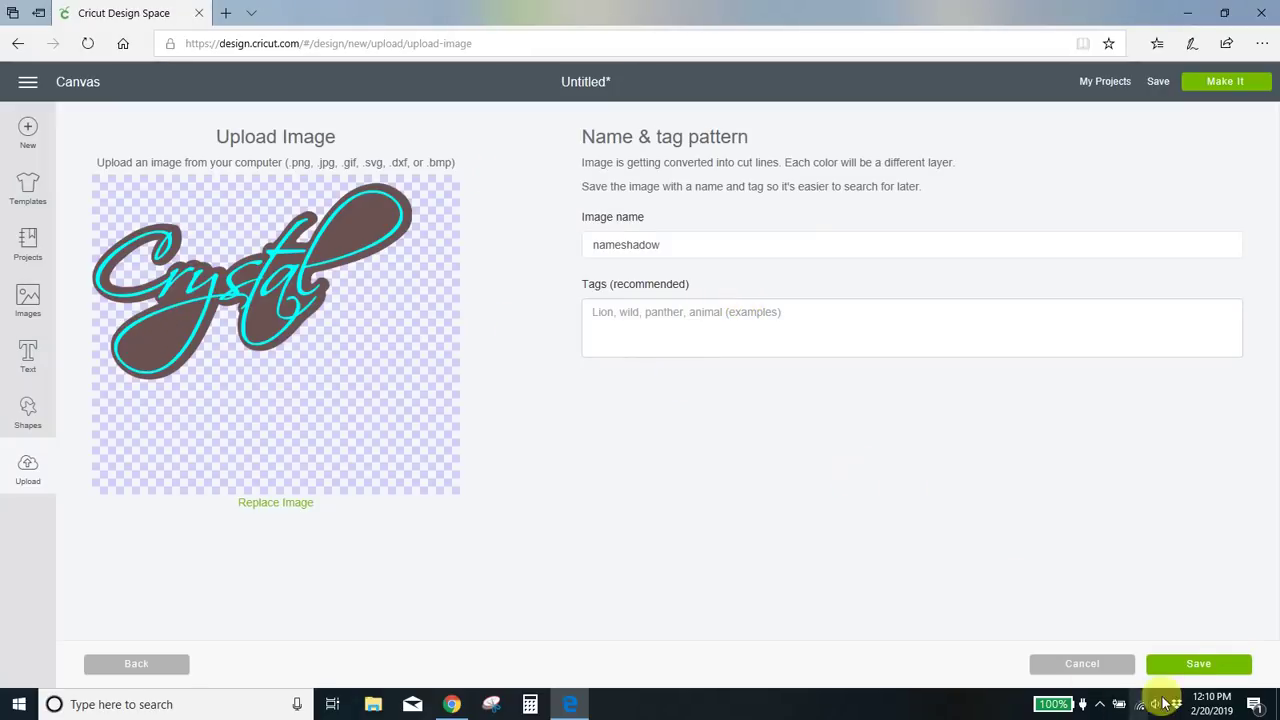
click(1186, 665)
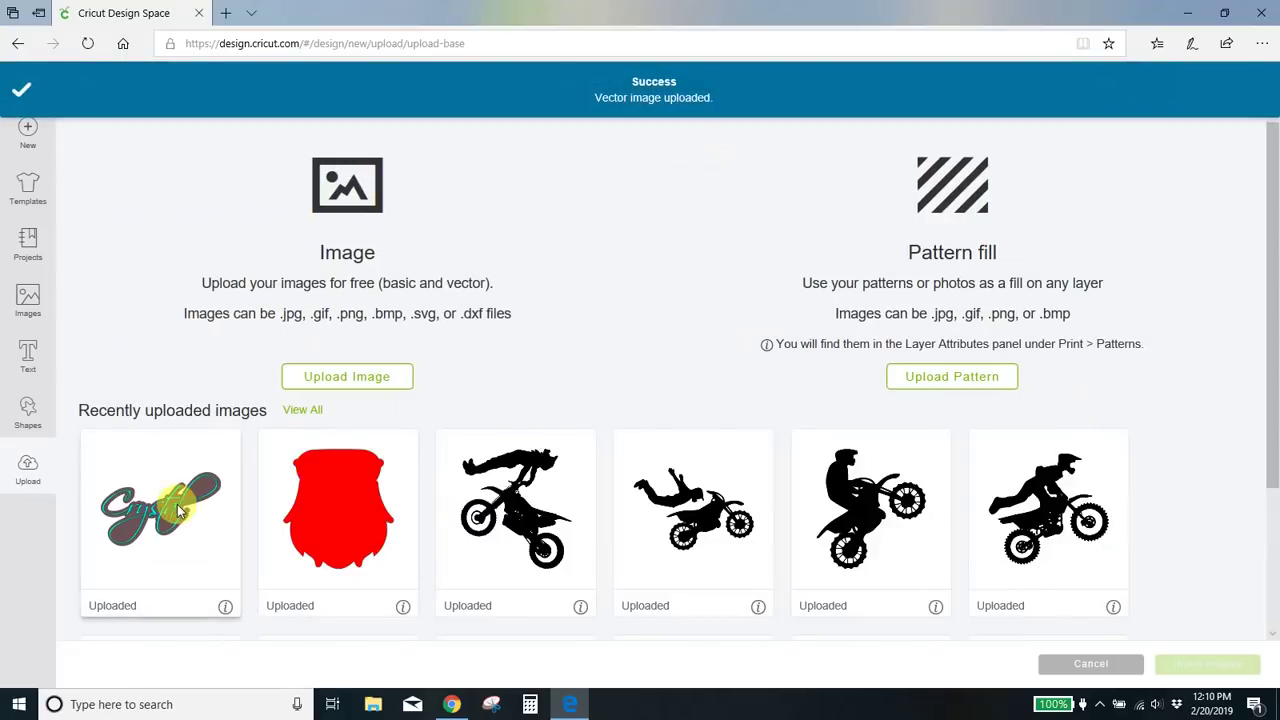
Insert the Crystal image and shrink the beard design and its red shadow.
click(1220, 664)
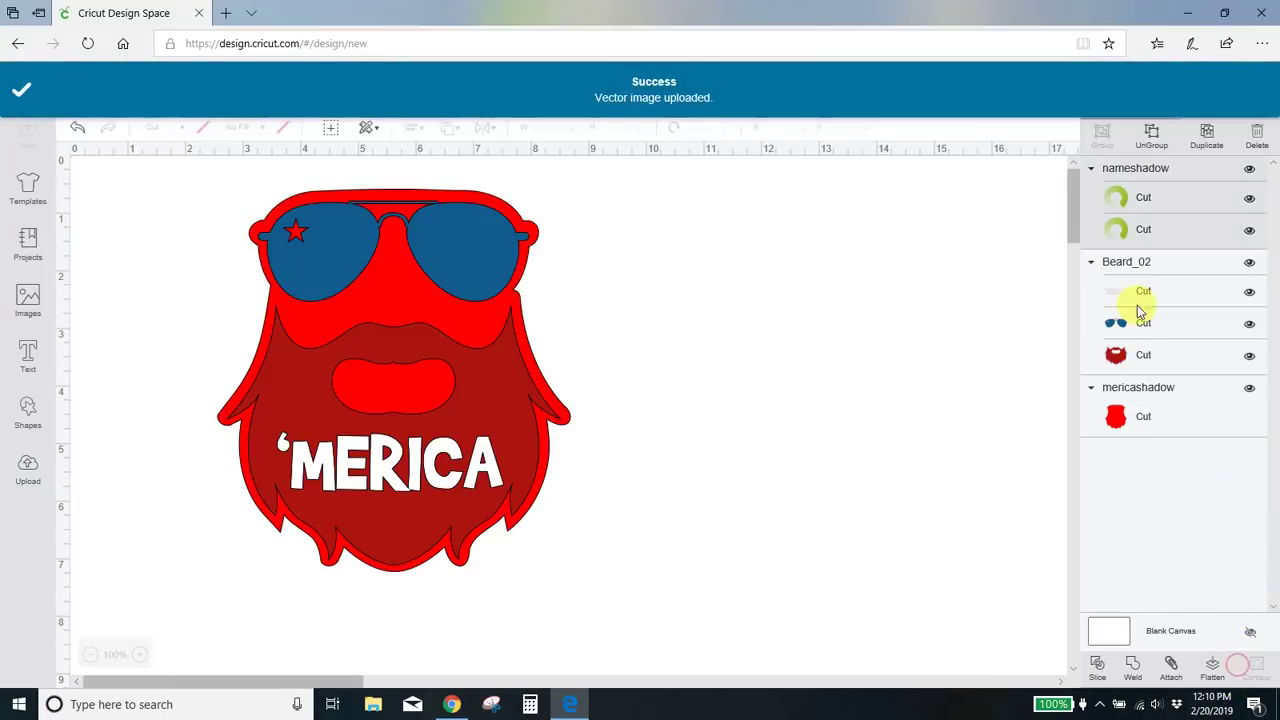
click(523, 251)
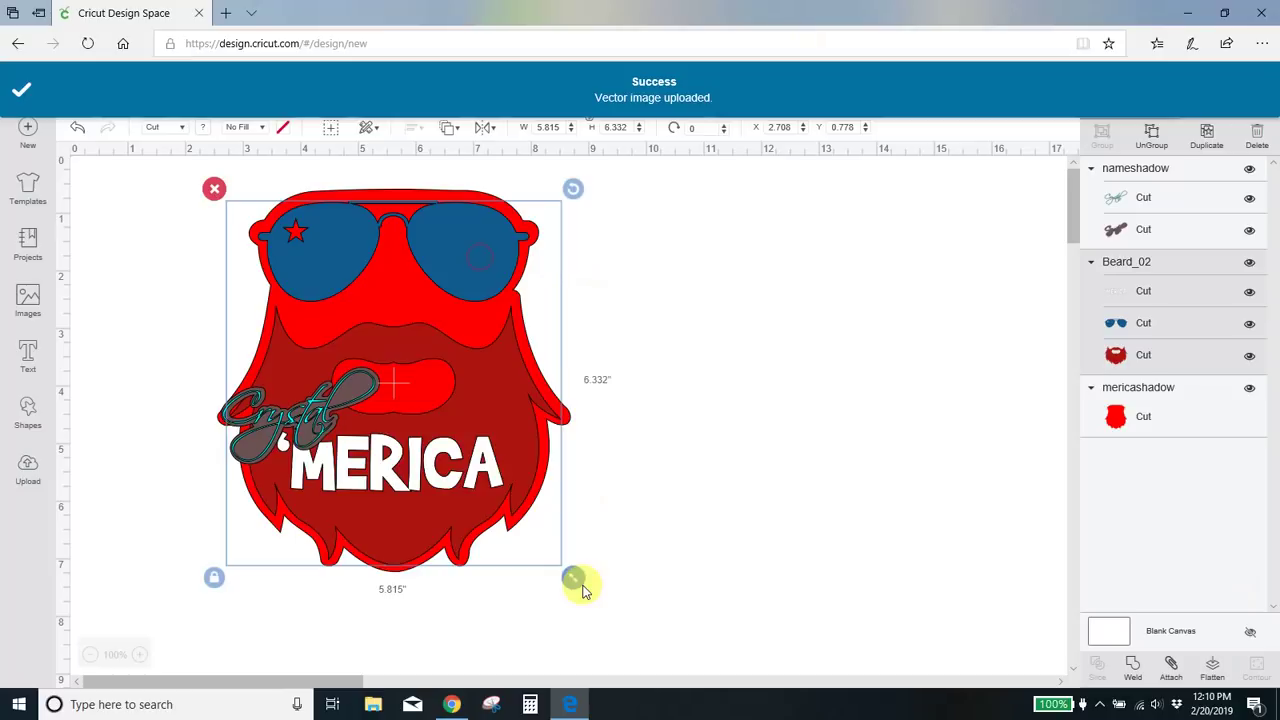
drag(572, 577, 400, 373)
click(423, 380)
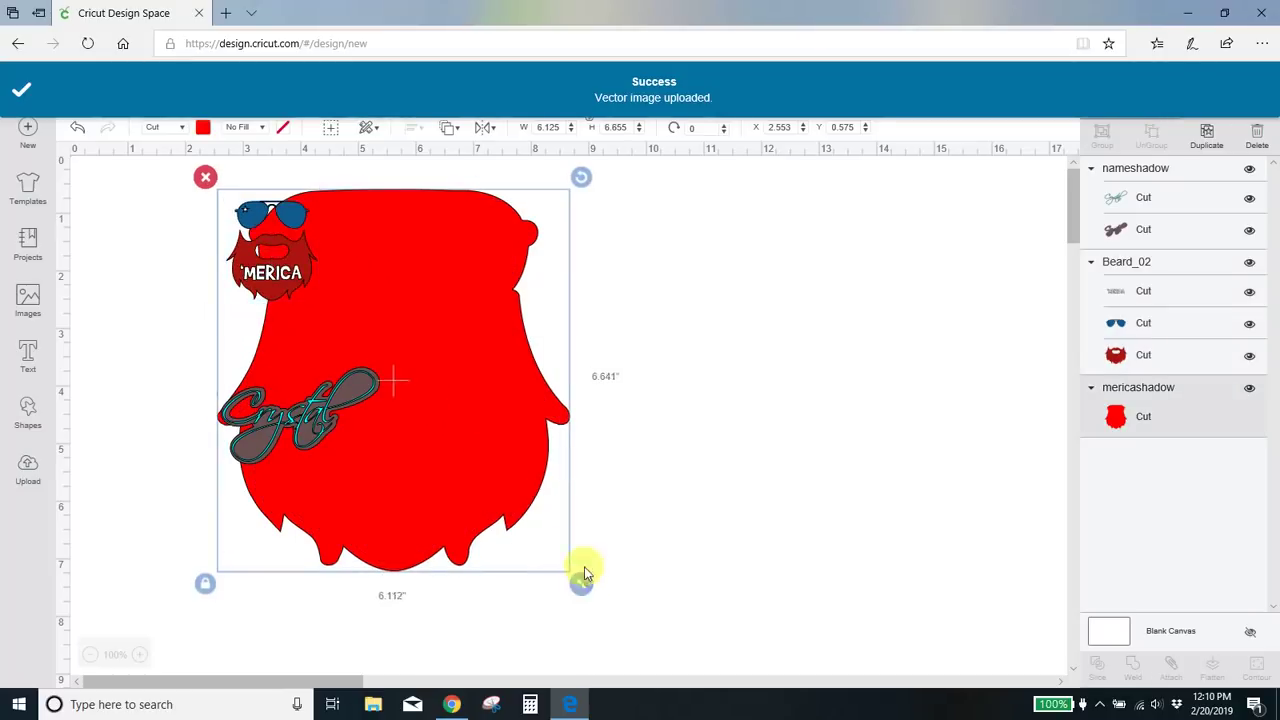
drag(580, 580, 345, 260)
Centre the Crystal image and enlarge it to about 7.208 × 4.424 in.
drag(352, 388, 615, 339)
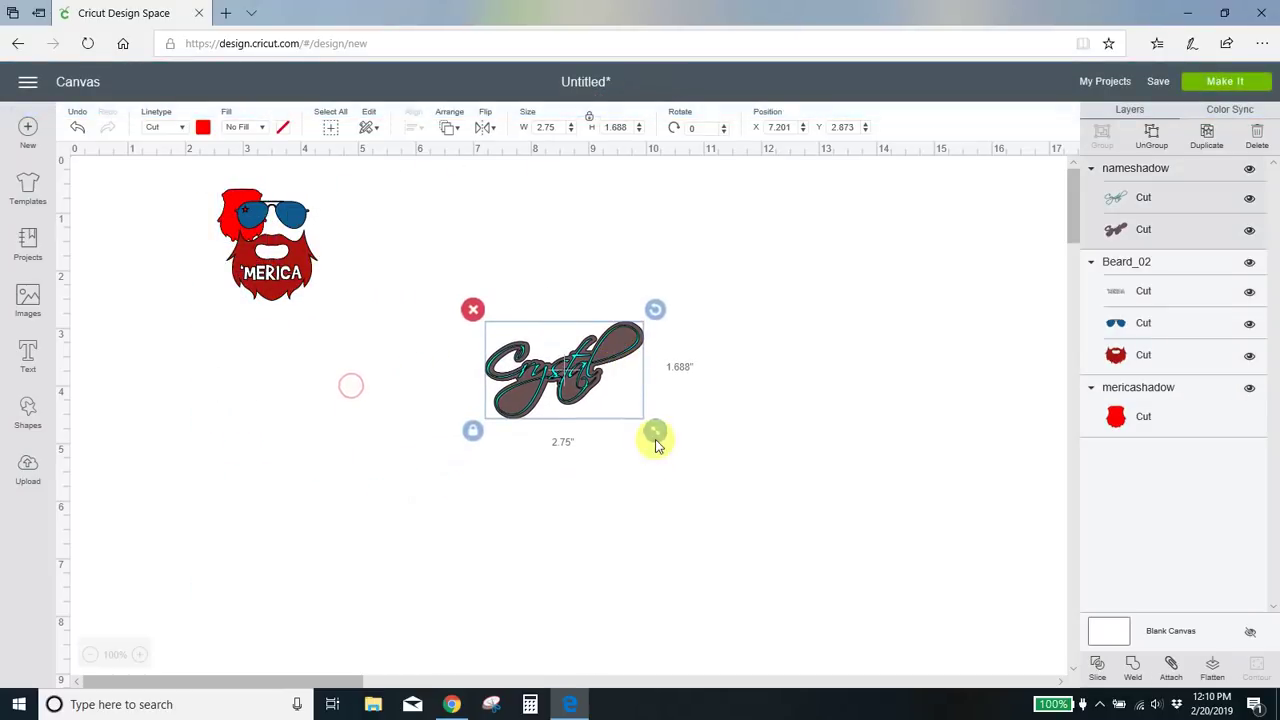
drag(654, 437, 918, 641)
drag(743, 461, 665, 433)
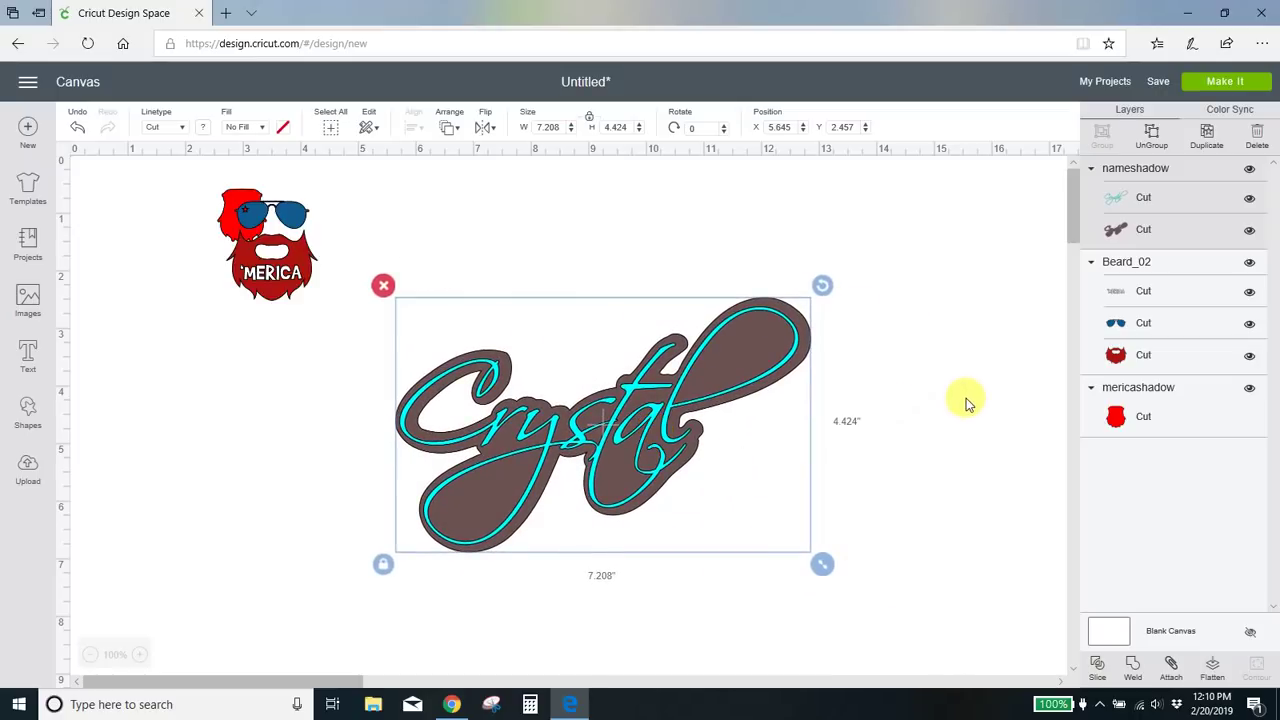
Ungroup Crystal and drag the cyan script and brown shadow apart.
click(1162, 145)
drag(677, 414, 892, 278)
drag(457, 523, 312, 563)
click(900, 556)
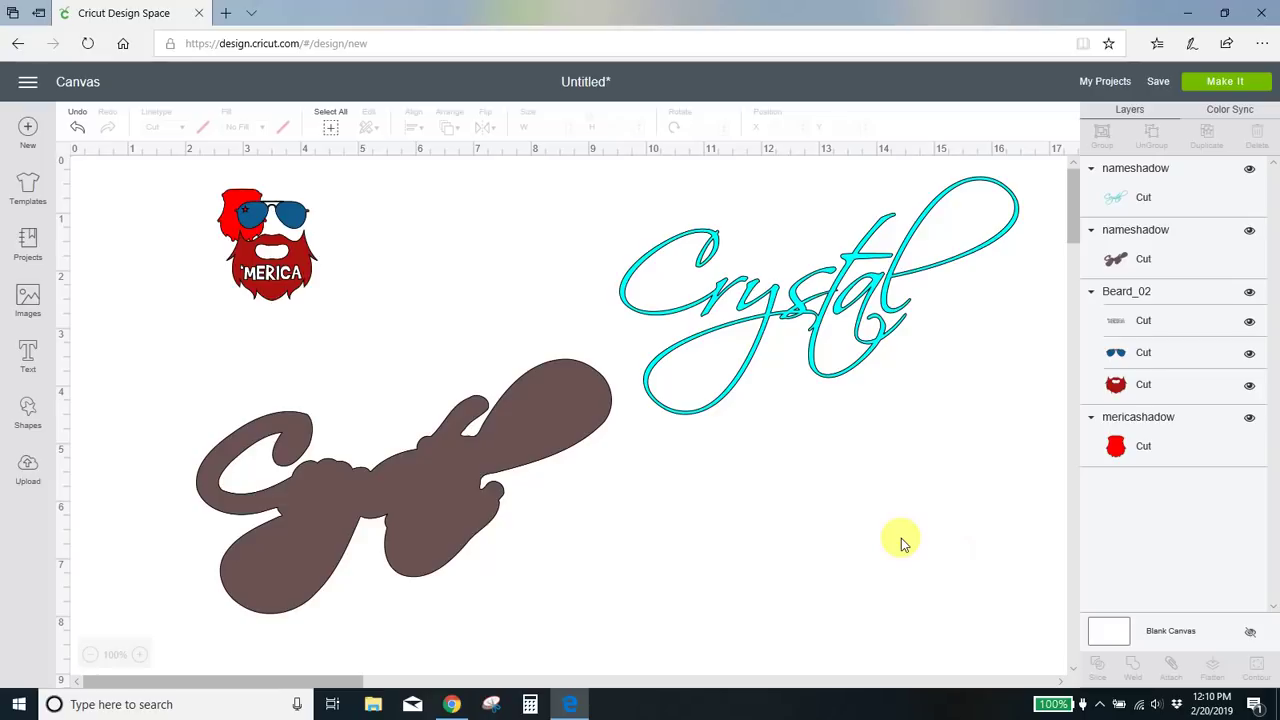